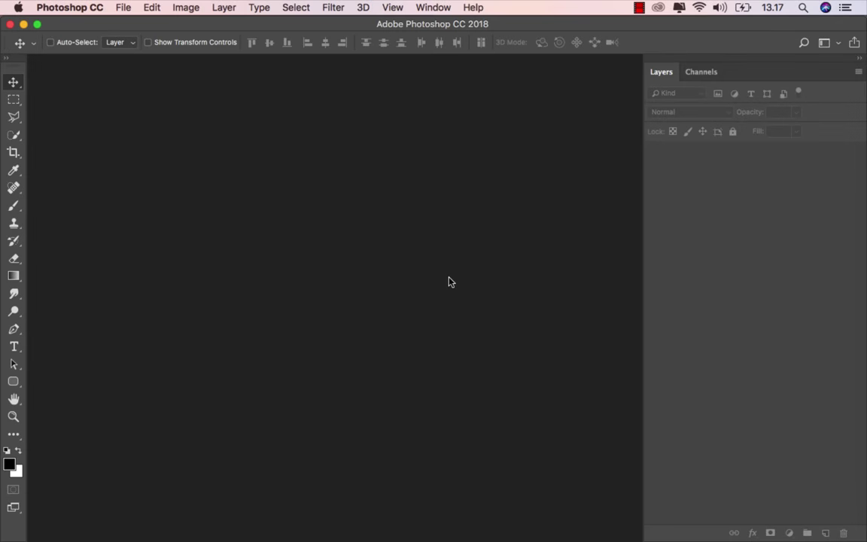
- Create a new 3000 × 2000 px, 300 ppi landscape document
key("super+n")
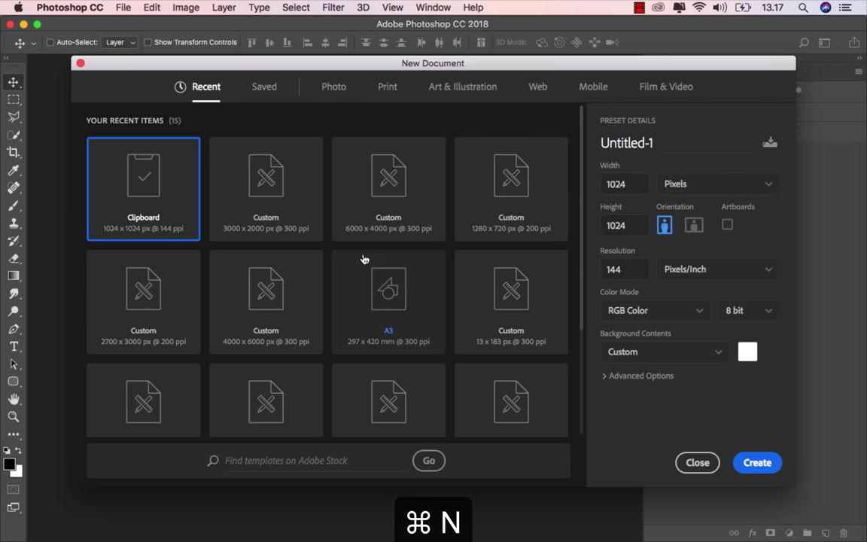
left_click(275, 227)
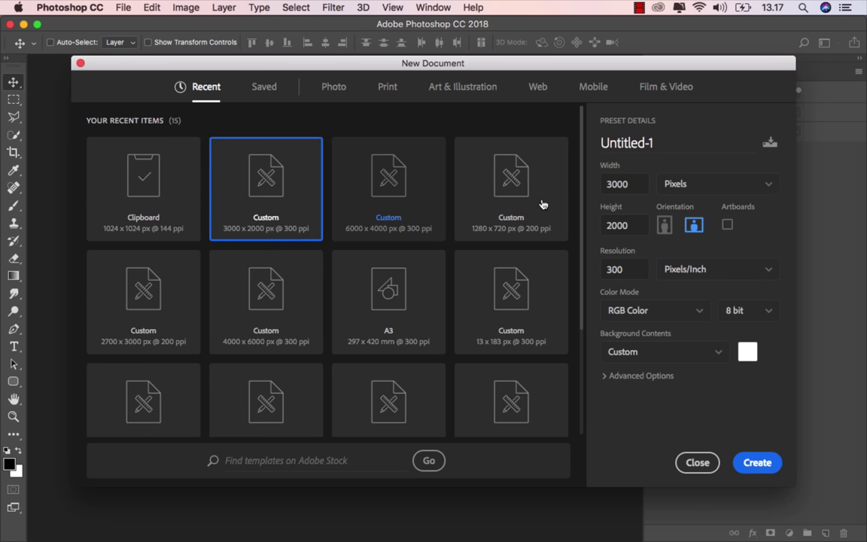
left_click(618, 183)
left_click(615, 225)
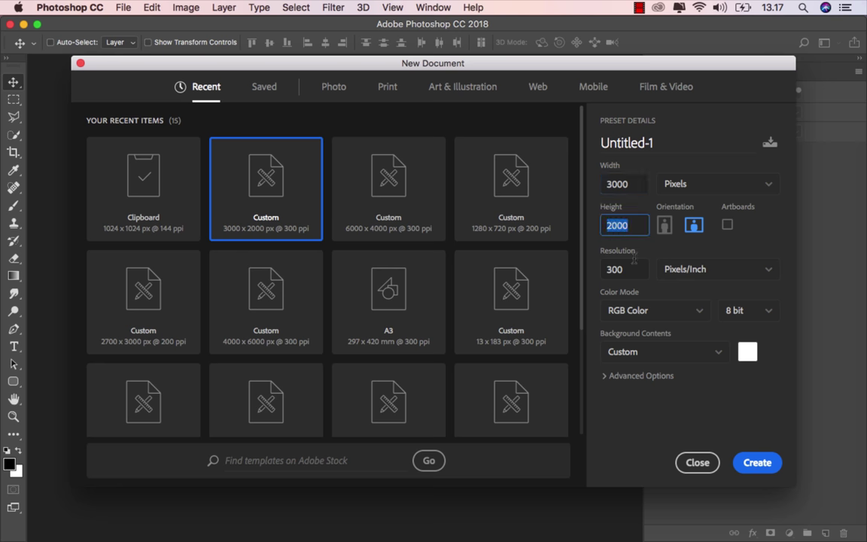
key("Tab")
left_click(697, 226)
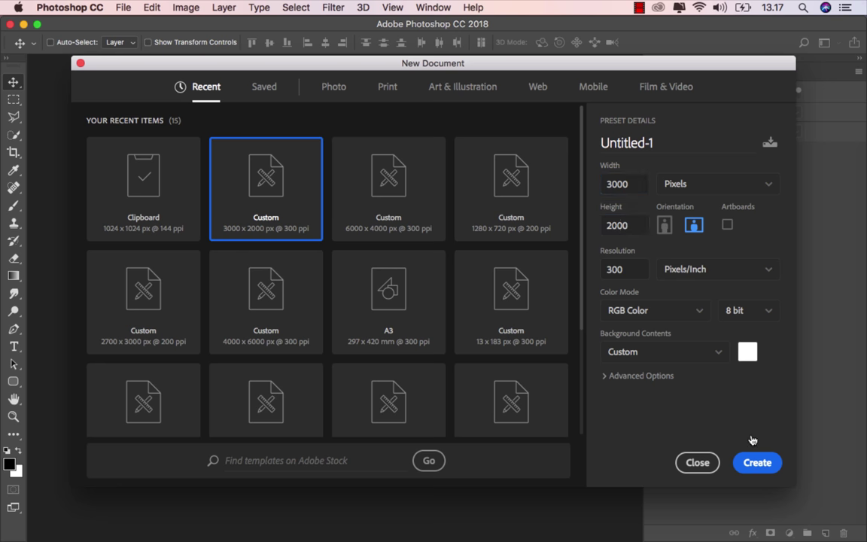
left_click(752, 461)
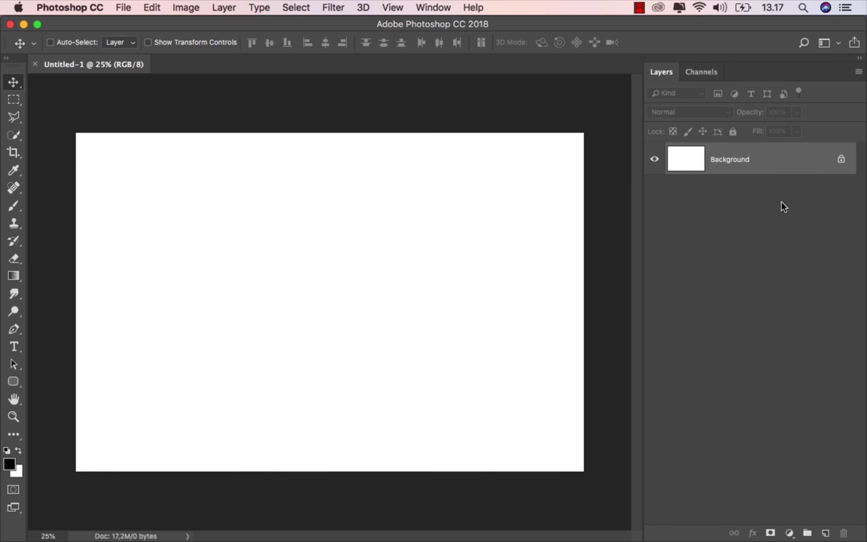
- Add a black Solid Color fill layer
left_click(789, 532)
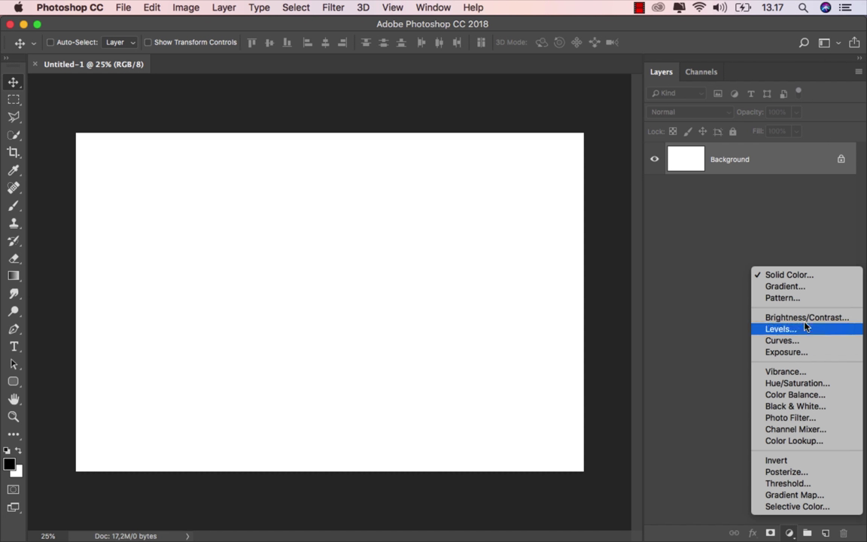
left_click(811, 274)
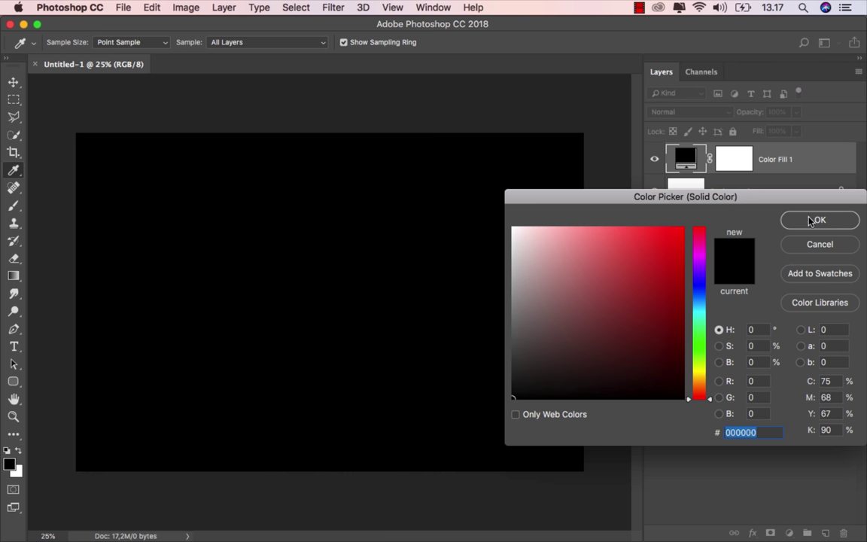
left_click(811, 221)
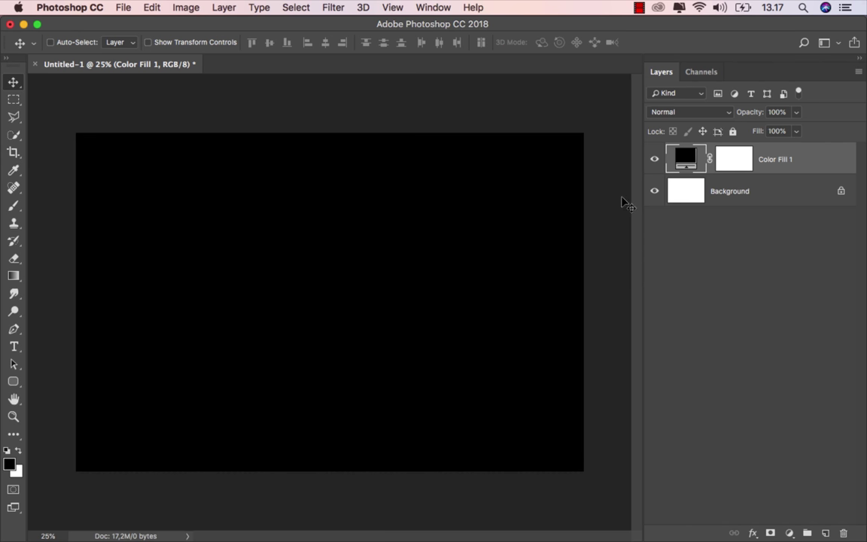
- Drag the autumn forest photo from Finder onto the canvas
mouse_move(388, 540)
left_click(382, 524)
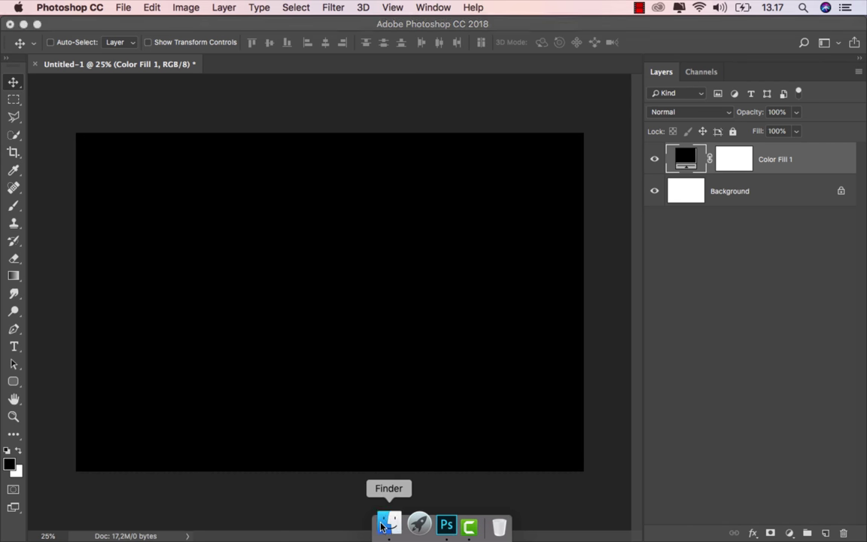
left_click(209, 149)
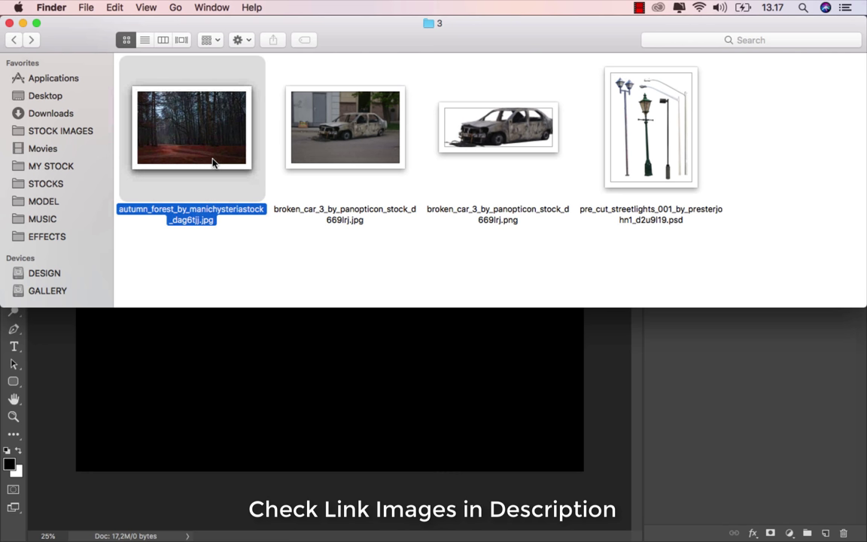
left_click_drag(213, 162, 298, 380)
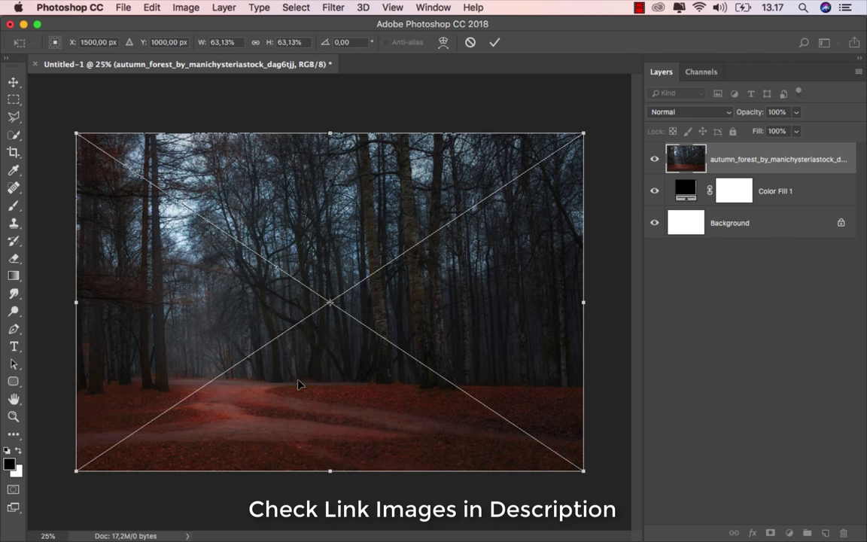
- Flip the placed autumn forest photo horizontally and commit it
right_click(293, 304)
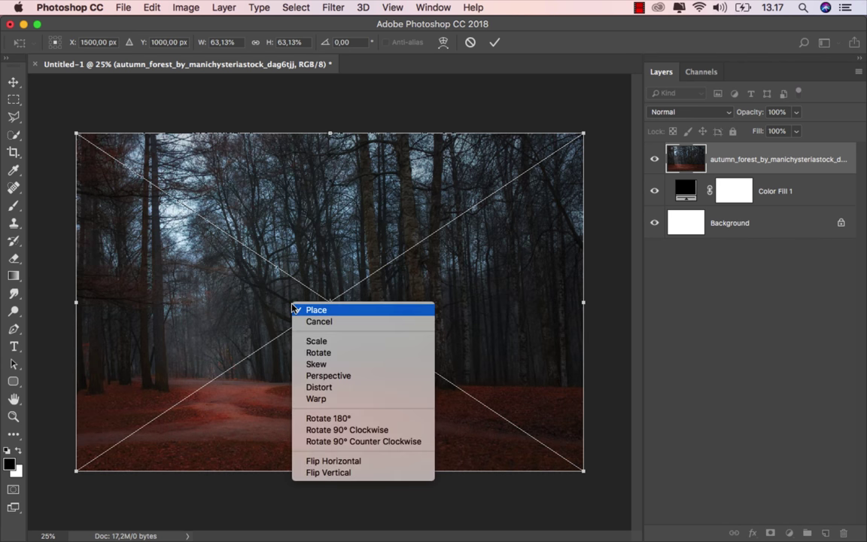
left_click(348, 460)
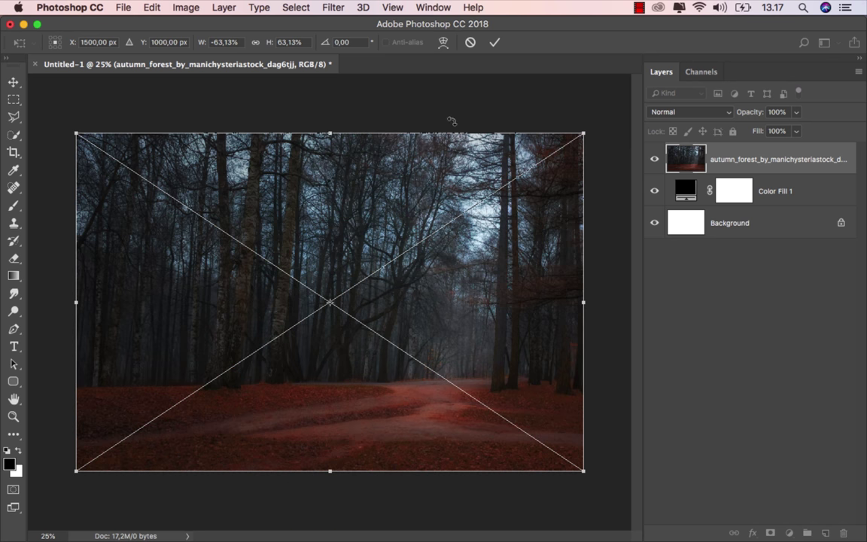
left_click(494, 44)
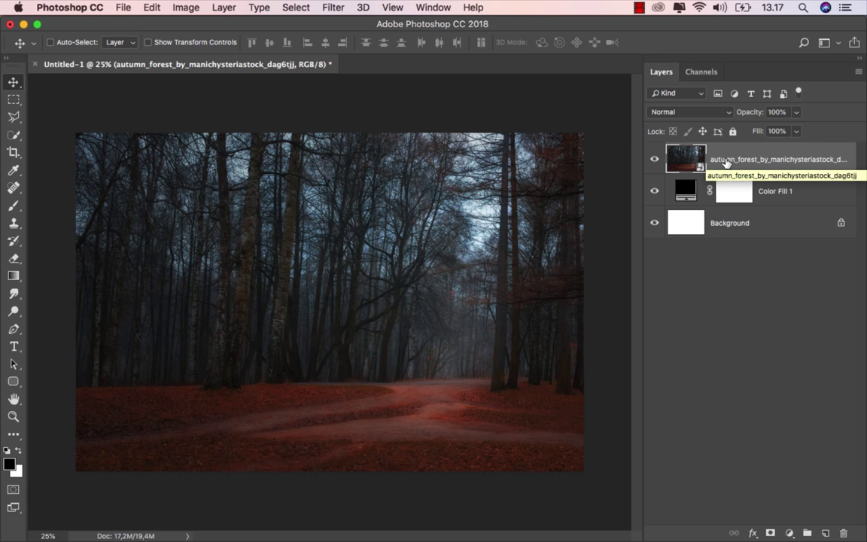
left_click(789, 533)
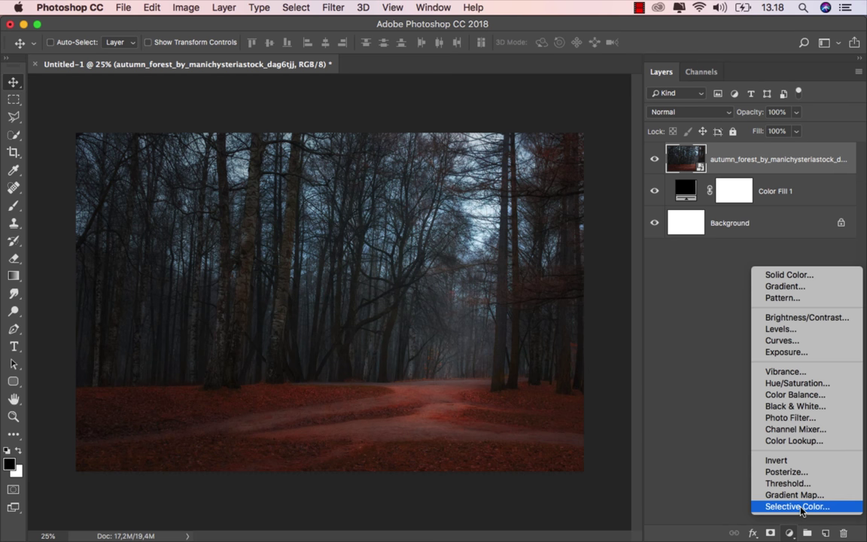
- Add a clipped Selective Color layer: Reds Cyan -100, Magenta -81, Yellow -60, Black +100
left_click(800, 506)
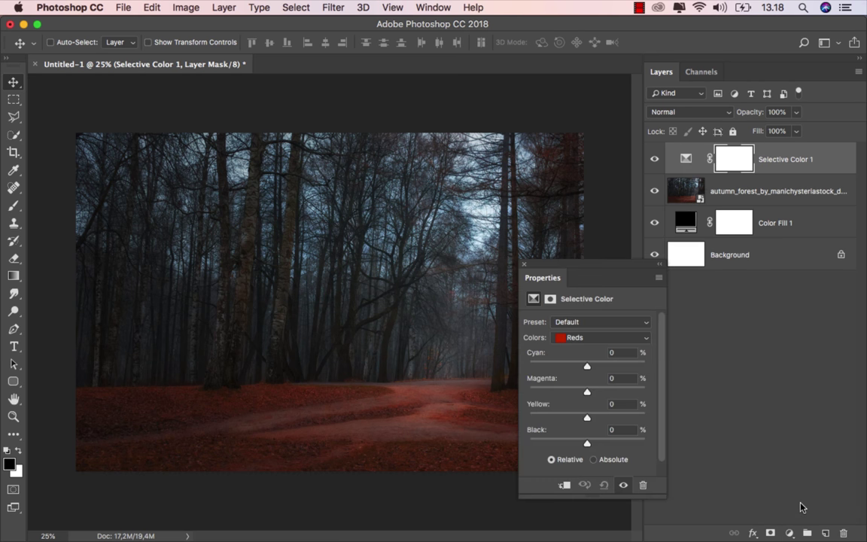
left_click(564, 484)
left_click_drag(628, 278, 610, 286)
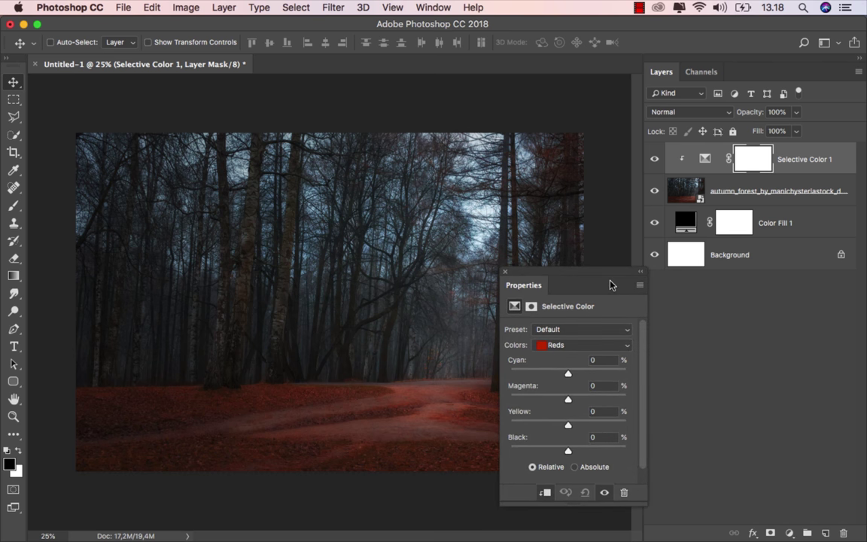
left_click(586, 346)
left_click(583, 346)
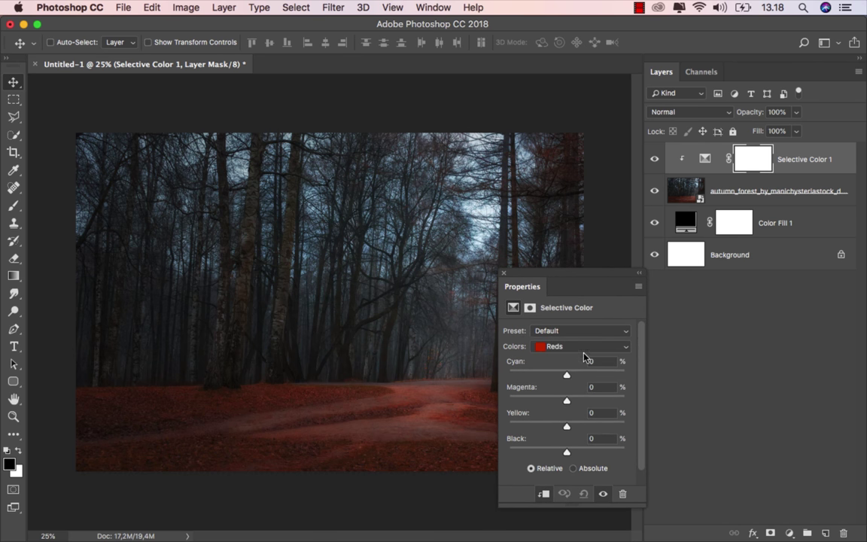
left_click_drag(567, 376, 541, 376)
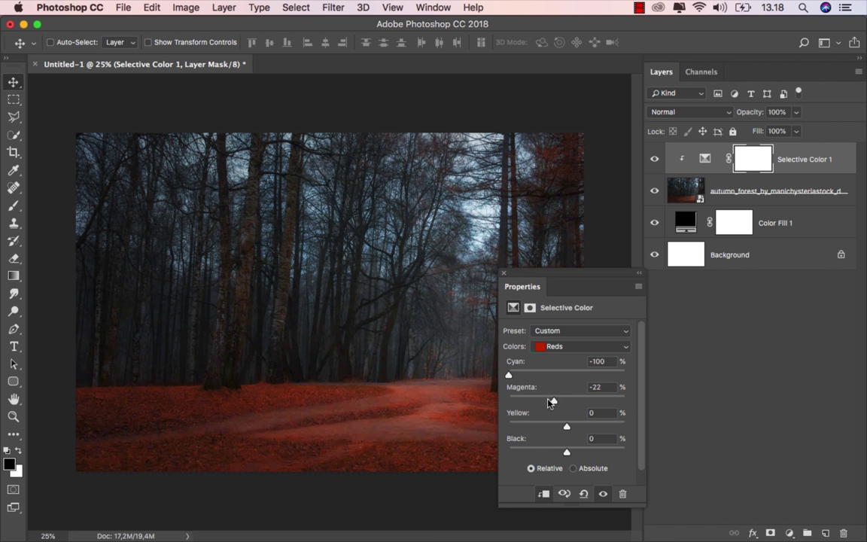
left_click_drag(550, 402, 535, 403)
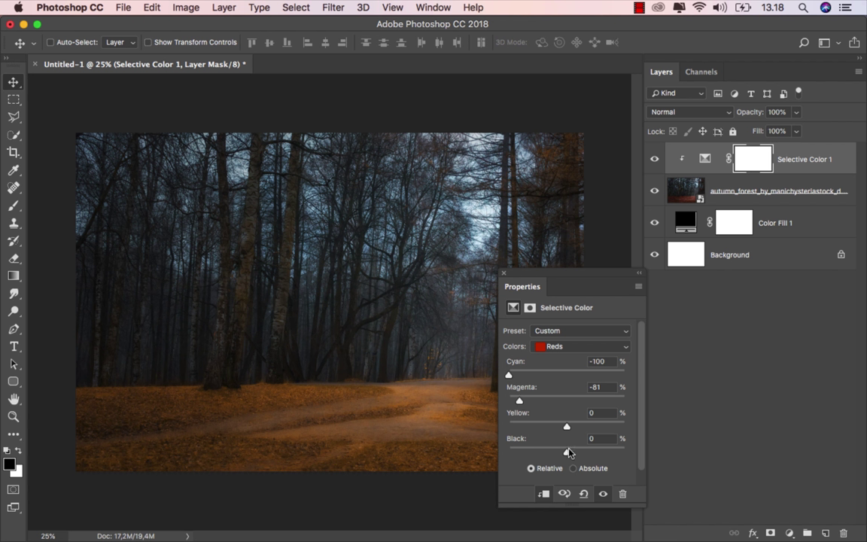
left_click_drag(568, 451, 650, 447)
left_click_drag(559, 427, 536, 427)
- Toggle the adjustment to compare the forest before and after, then select the forest layer
left_click(504, 274)
left_click(654, 159)
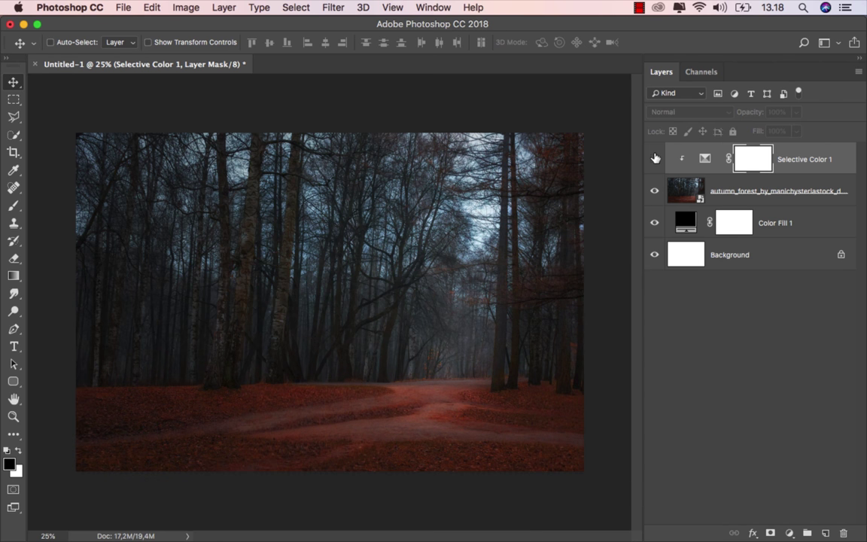
left_click(706, 156)
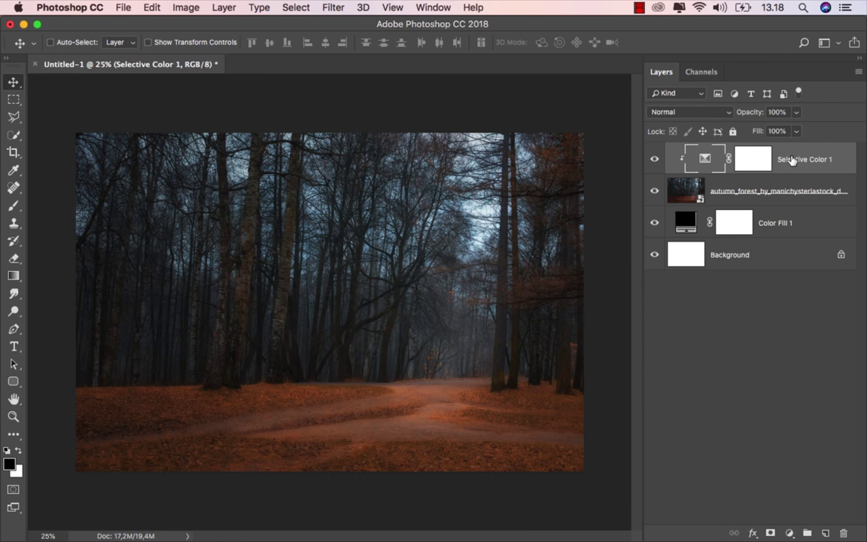
left_click(735, 191)
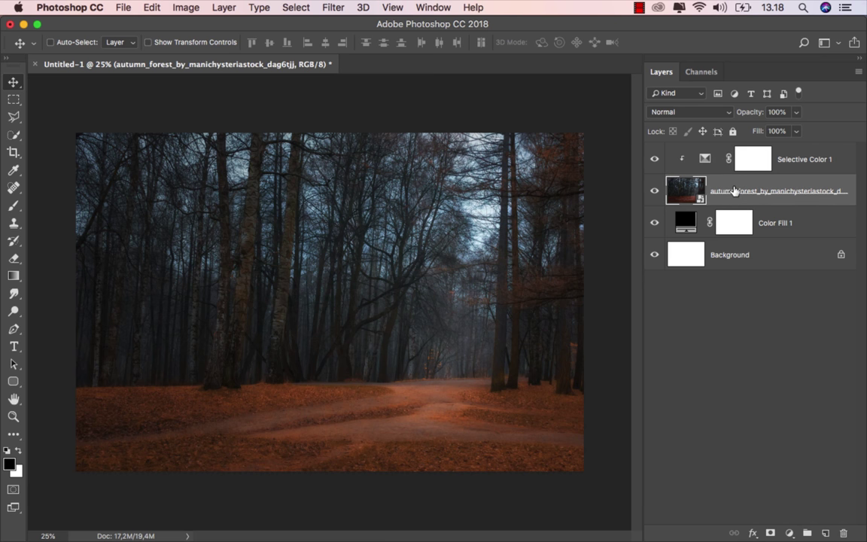
- Add a white layer mask to the forest photo and draw a first top-down gradient
left_click(770, 532)
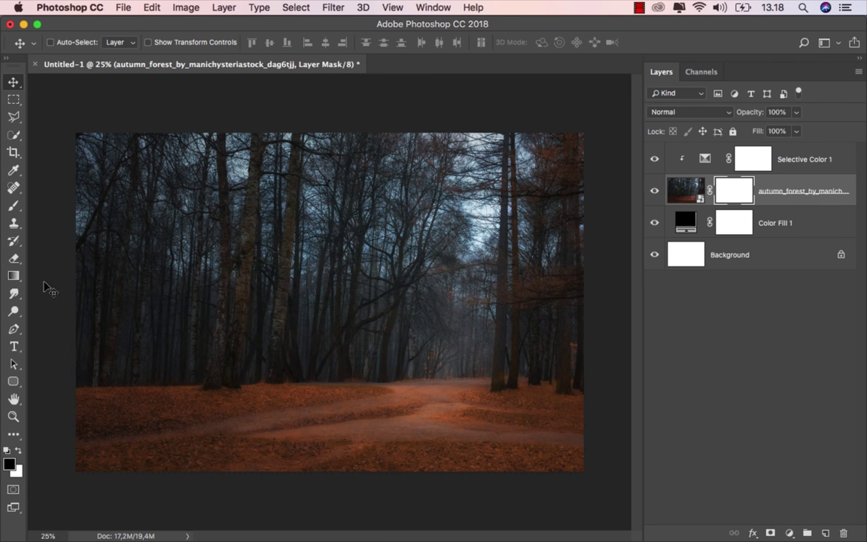
left_click(13, 275)
left_click(64, 279)
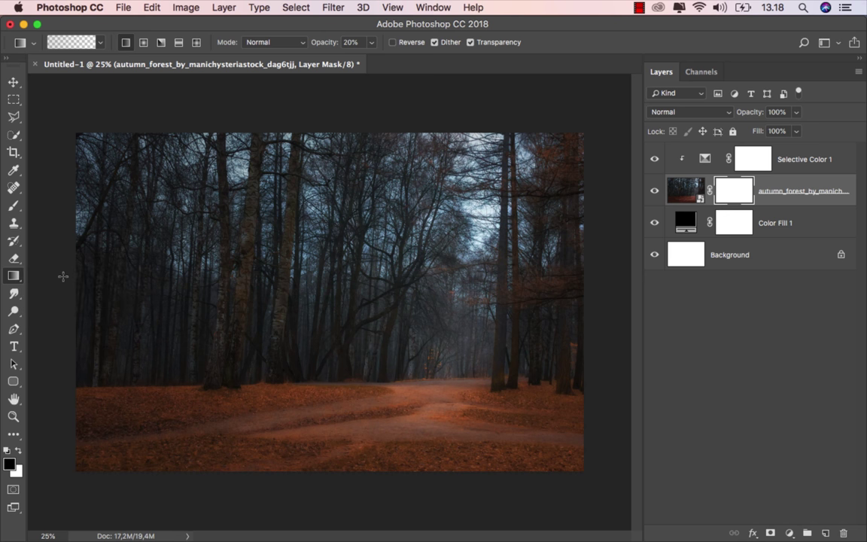
left_click(352, 42)
left_click_drag(329, 130, 327, 401)
left_click(98, 43)
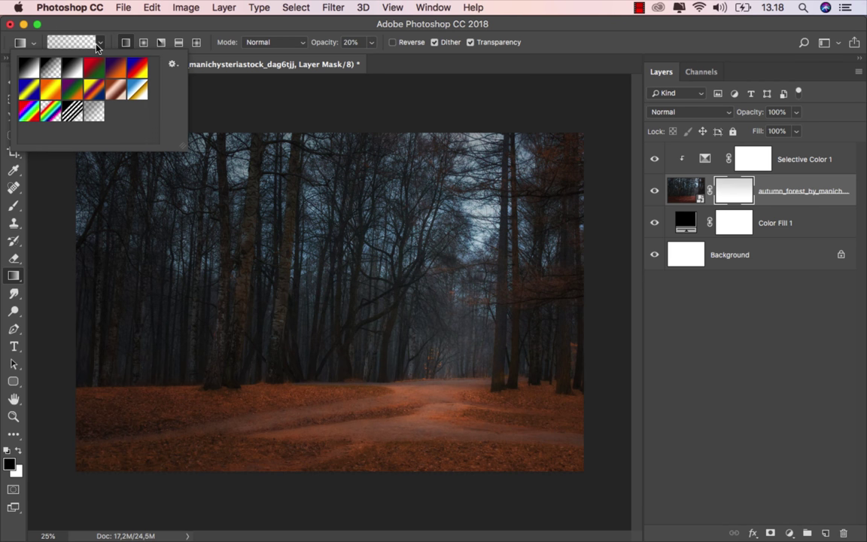
left_click(330, 133)
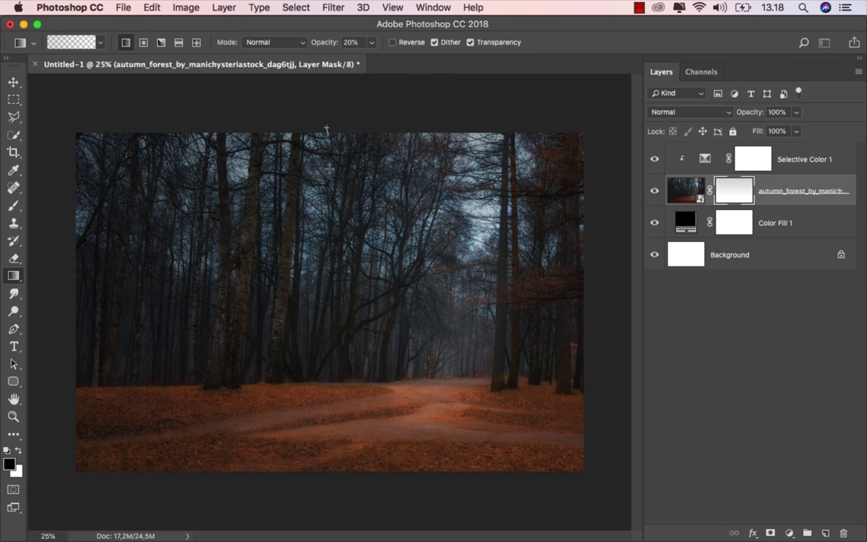
- Drag mask gradients from the top and top corners to fade the treetops toward the path
left_click_drag(327, 130, 326, 395)
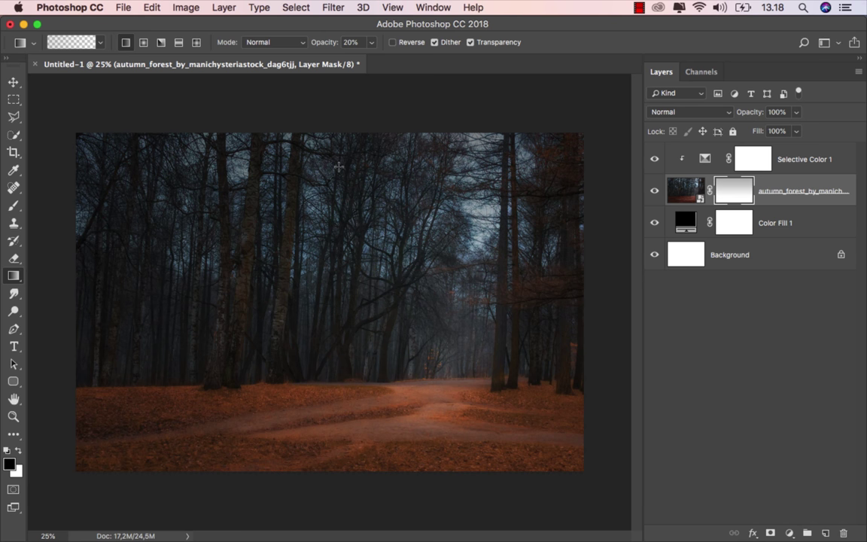
left_click_drag(335, 101, 325, 401)
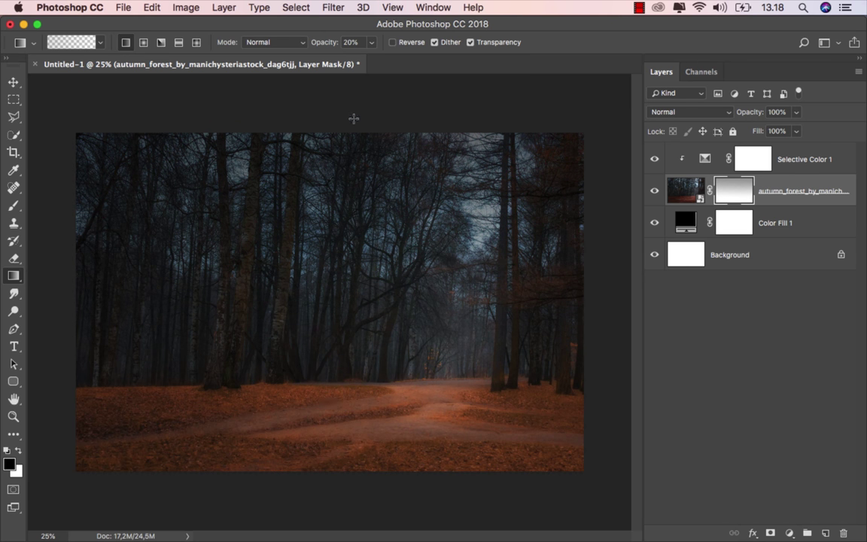
left_click_drag(353, 115, 349, 377)
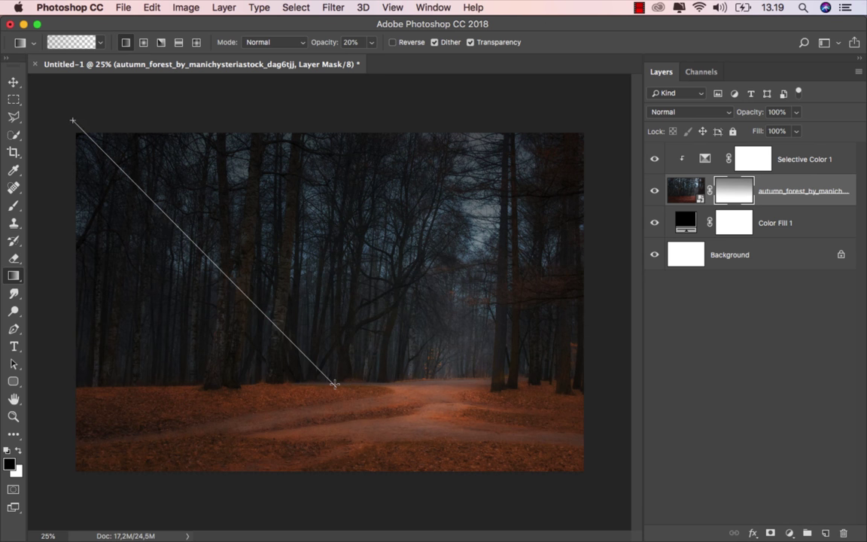
left_click_drag(75, 123, 329, 376)
left_click_drag(596, 121, 404, 369)
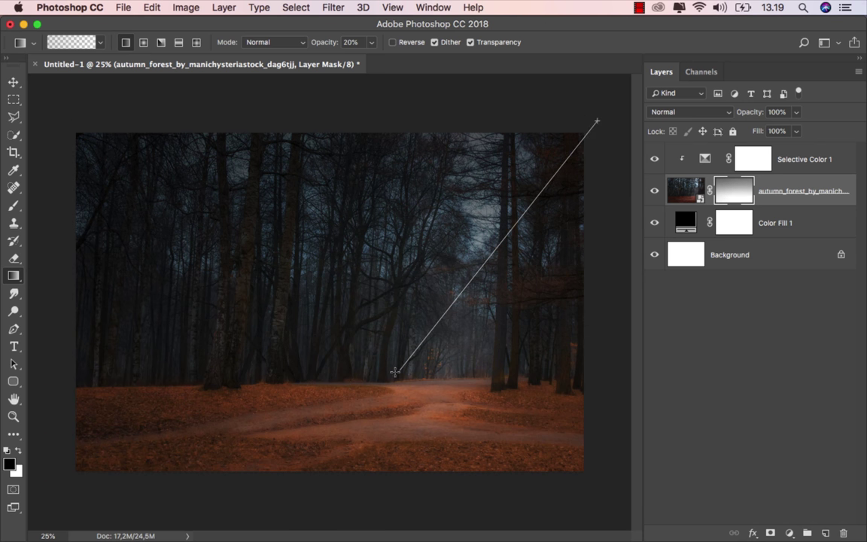
left_click_drag(588, 122, 346, 383)
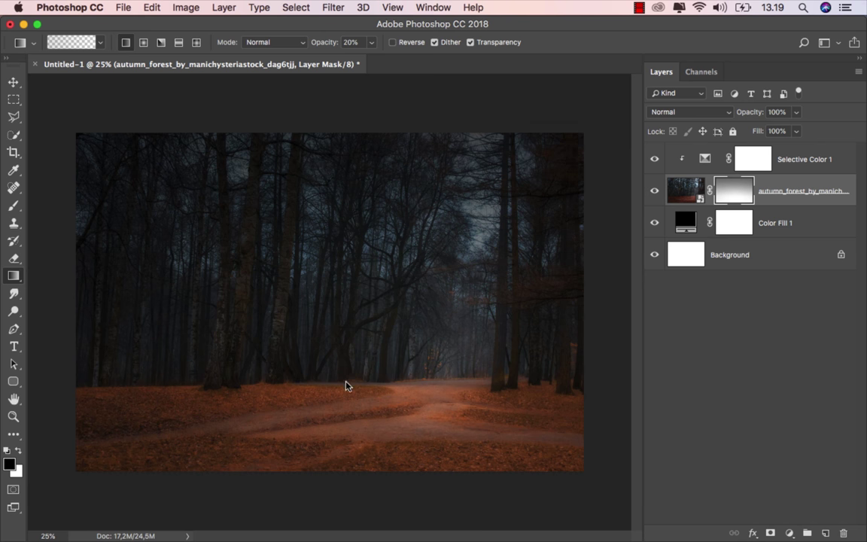
left_click_drag(336, 109, 325, 371)
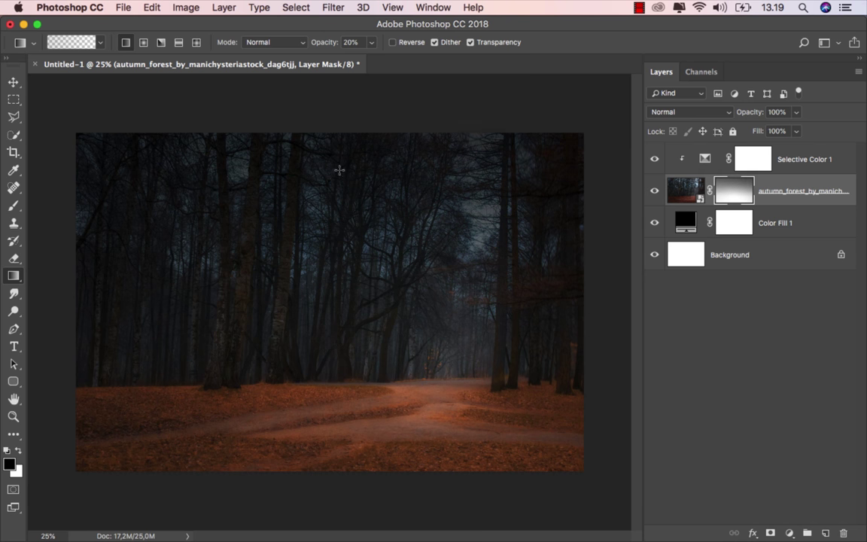
- Redo the vertical and diagonal mask fades, then target the forest photo's image thumbnail
left_click_drag(336, 102, 332, 404)
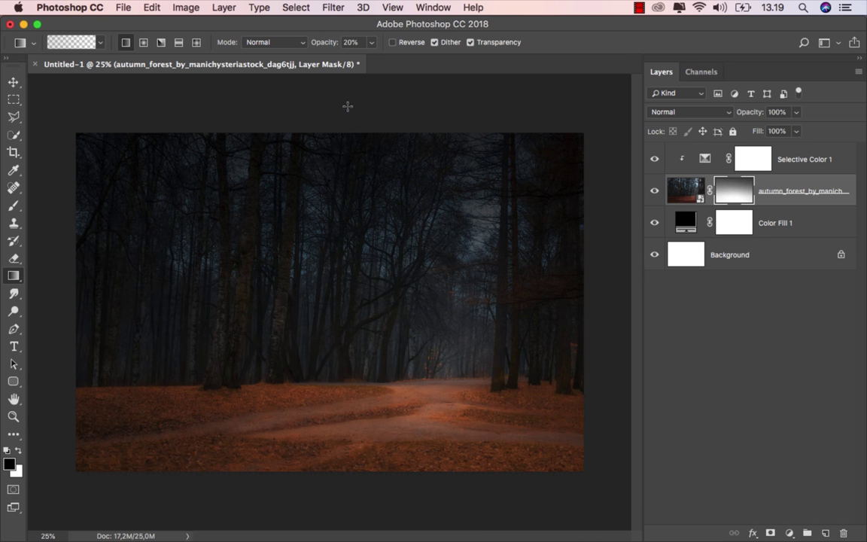
left_click_drag(348, 106, 339, 418)
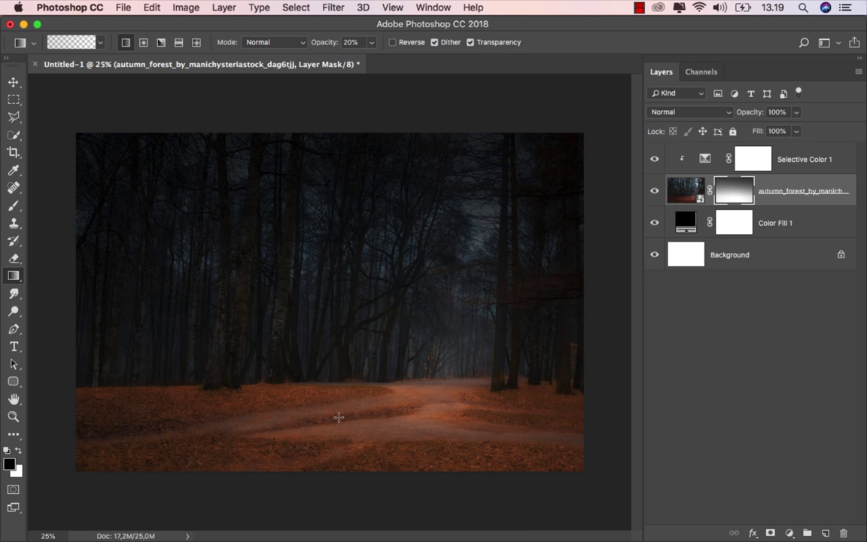
left_click_drag(333, 87, 332, 381)
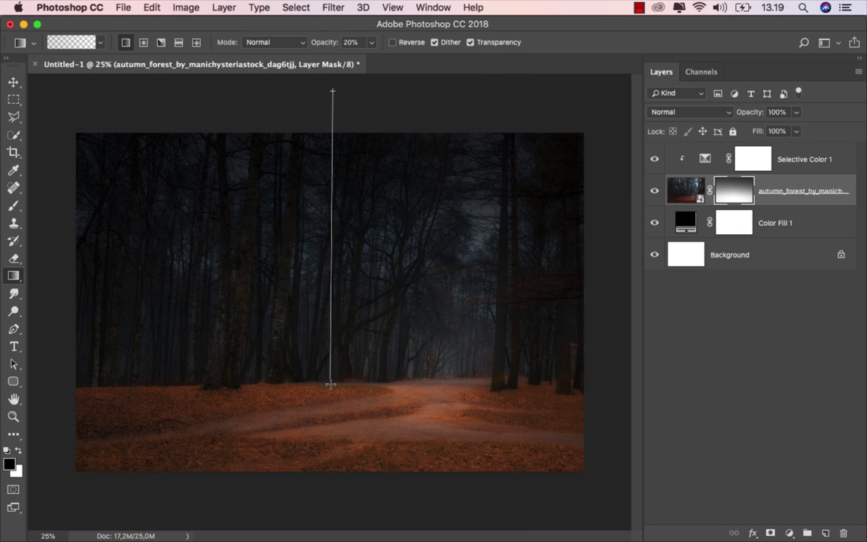
left_click_drag(63, 160, 246, 387)
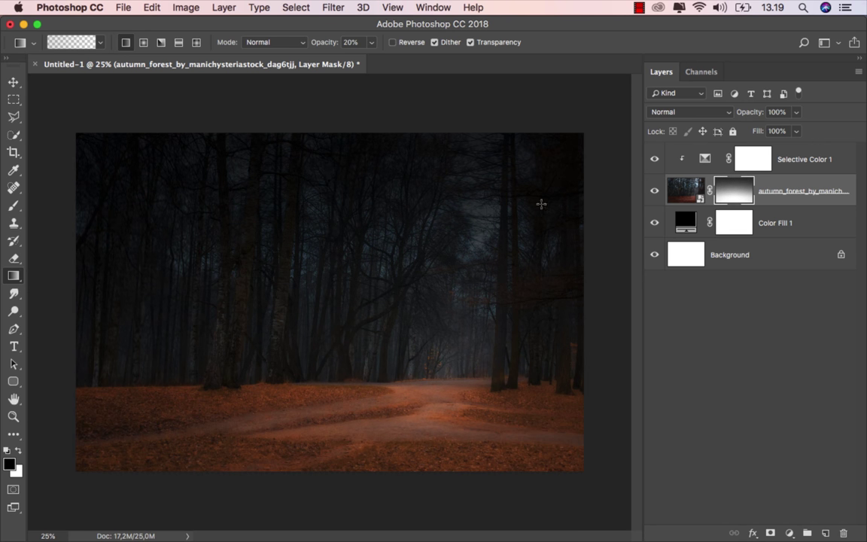
left_click_drag(589, 151, 373, 380)
left_click_drag(527, 113, 408, 387)
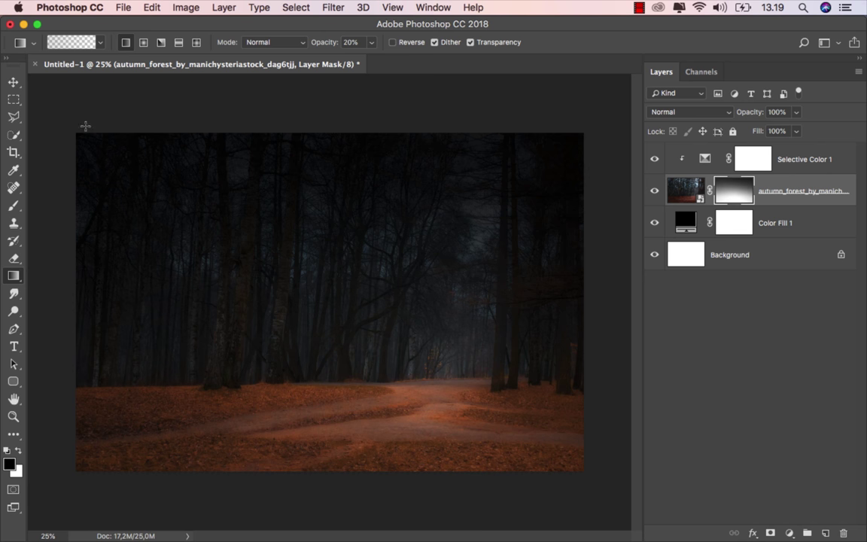
left_click(13, 82)
left_click(681, 200)
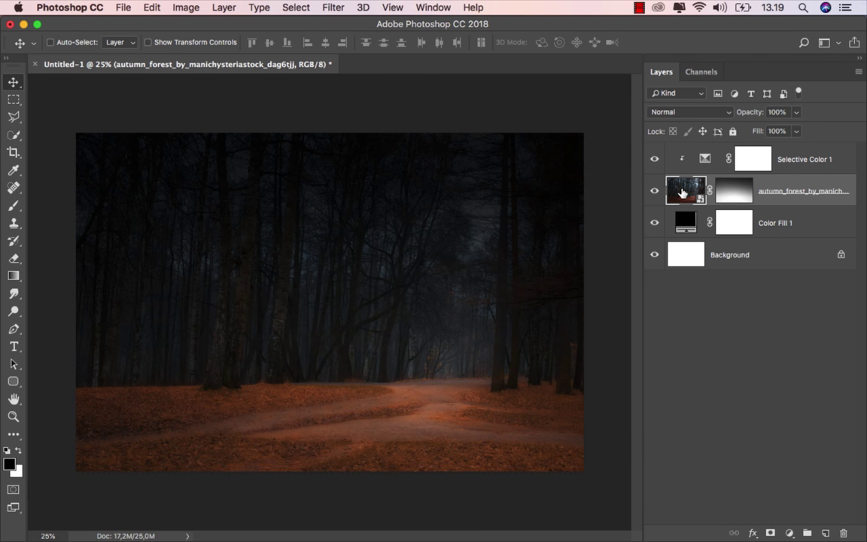
- Apply a Tilt-Shift blur with the sharp focus band over the road and stronger blur
left_click(333, 8)
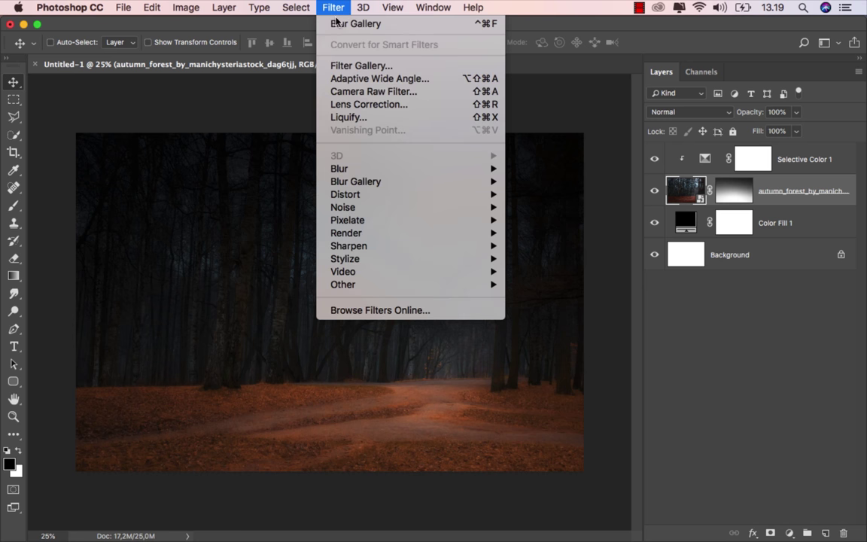
mouse_move(376, 168)
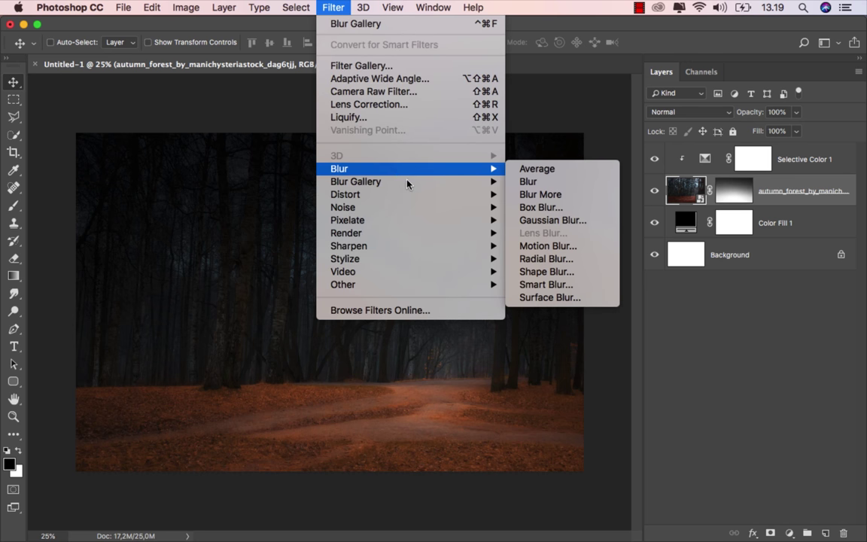
mouse_move(355, 181)
left_click(539, 209)
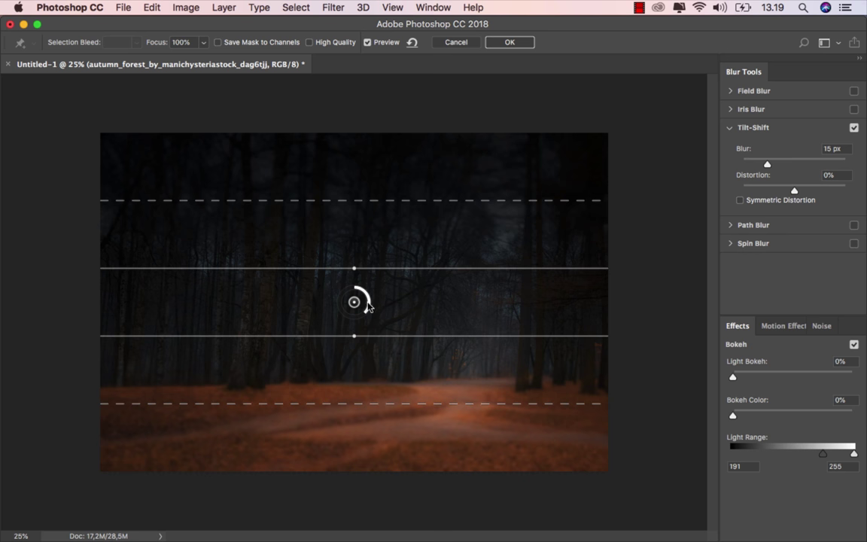
left_click_drag(353, 307, 355, 417)
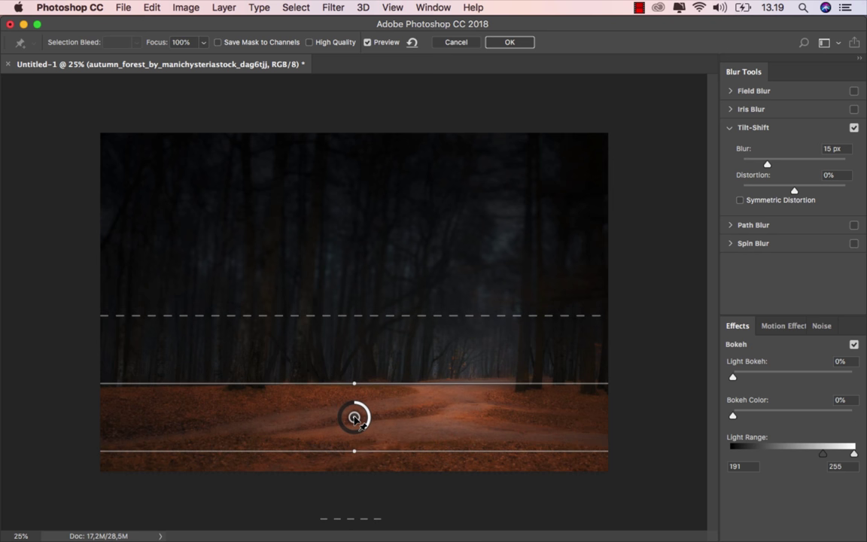
left_click_drag(360, 317, 376, 131)
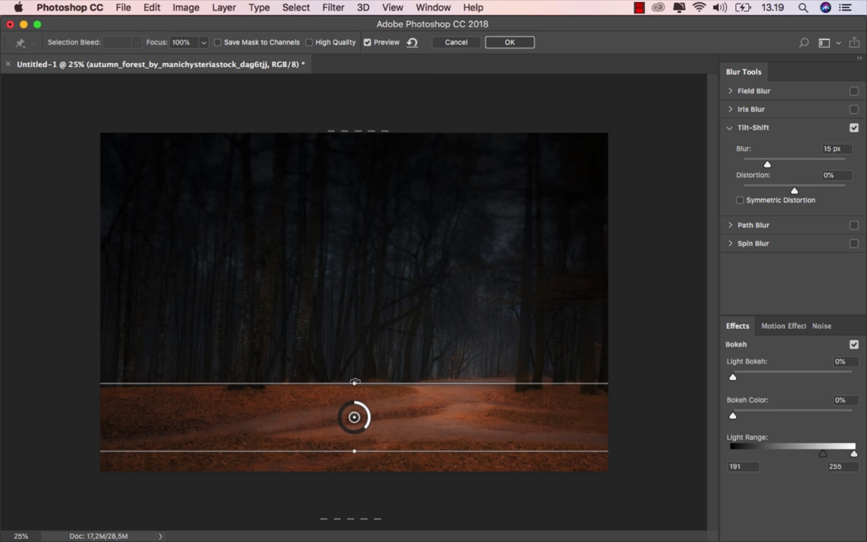
left_click_drag(355, 382, 355, 396)
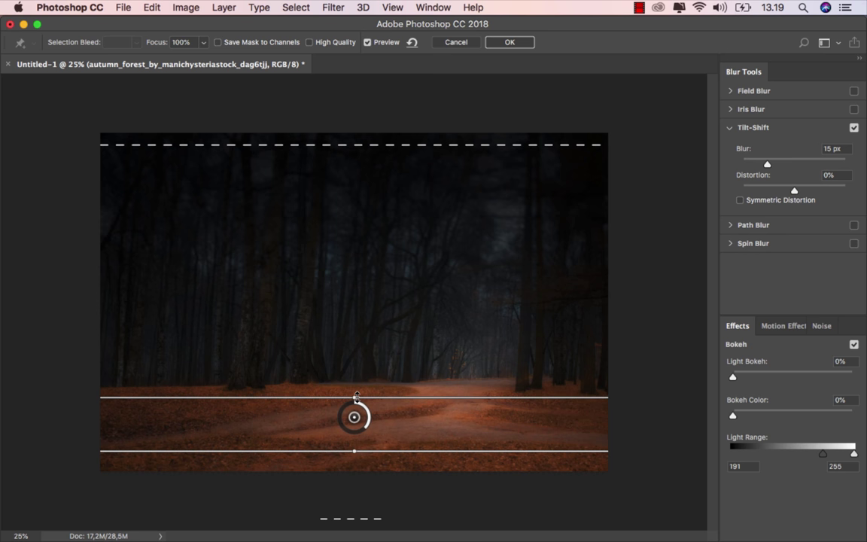
left_click_drag(767, 164, 778, 164)
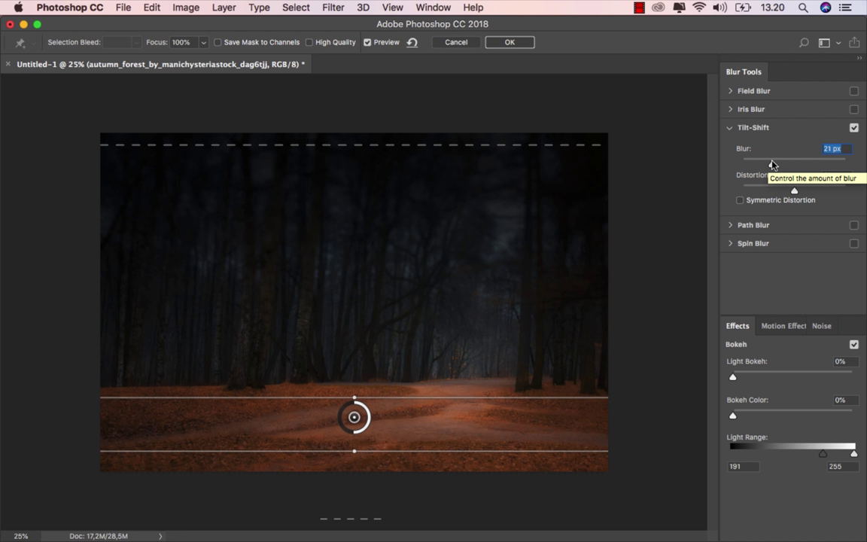
left_click(508, 42)
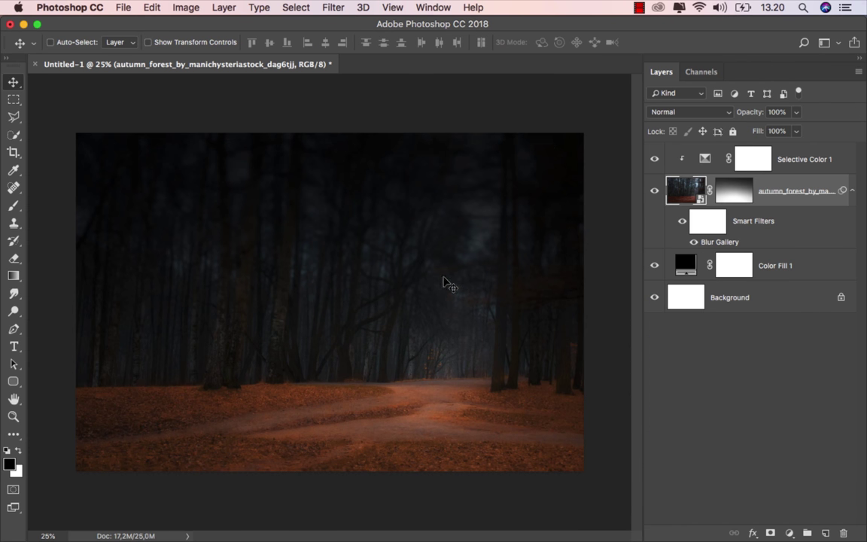
- Select Selective Color 1 and drag the broken car cut-out from Finder onto the canvas
scroll(447, 283, "up", 1)
left_click(807, 157)
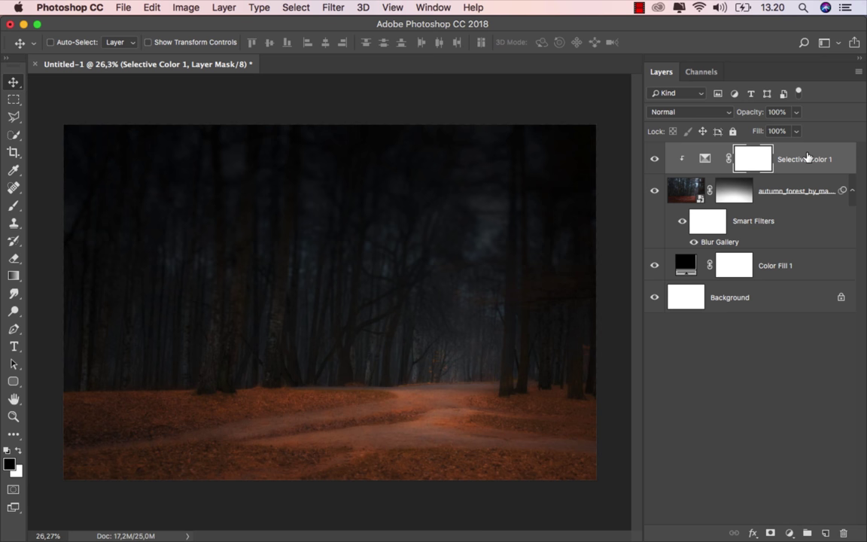
mouse_move(373, 539)
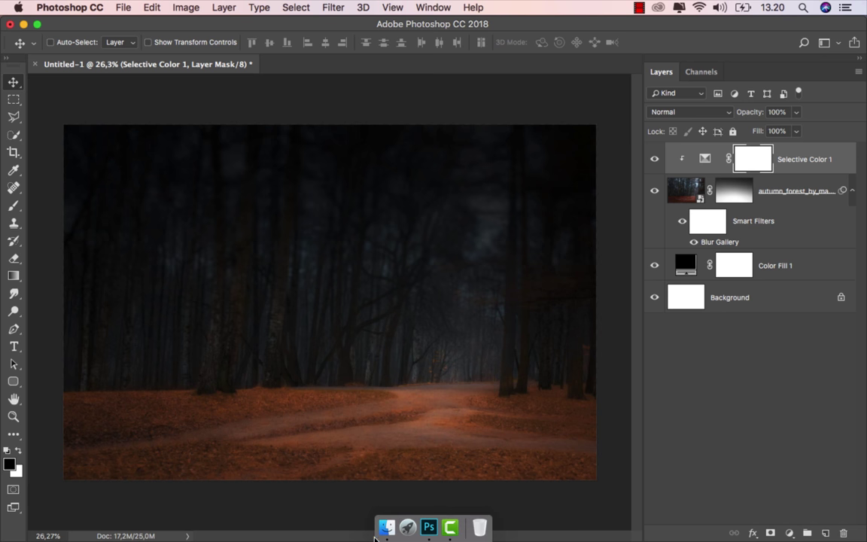
left_click(386, 524)
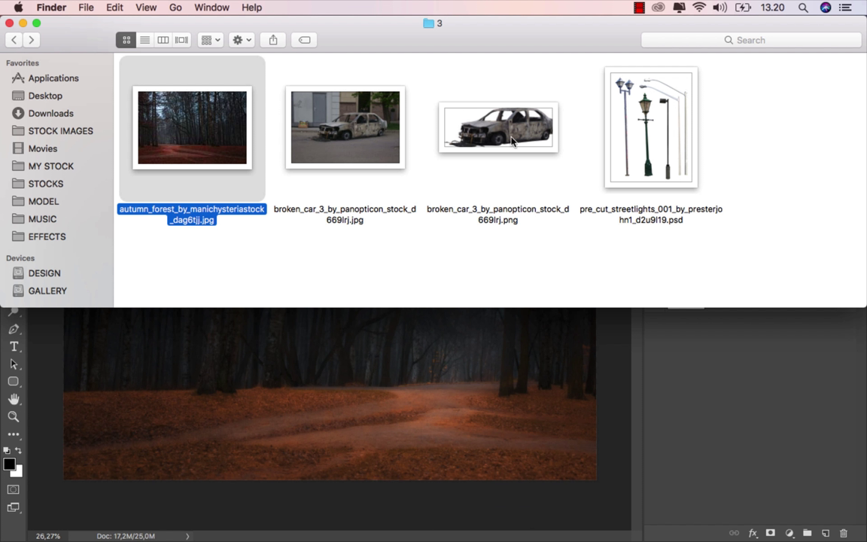
left_click_drag(460, 126, 361, 364)
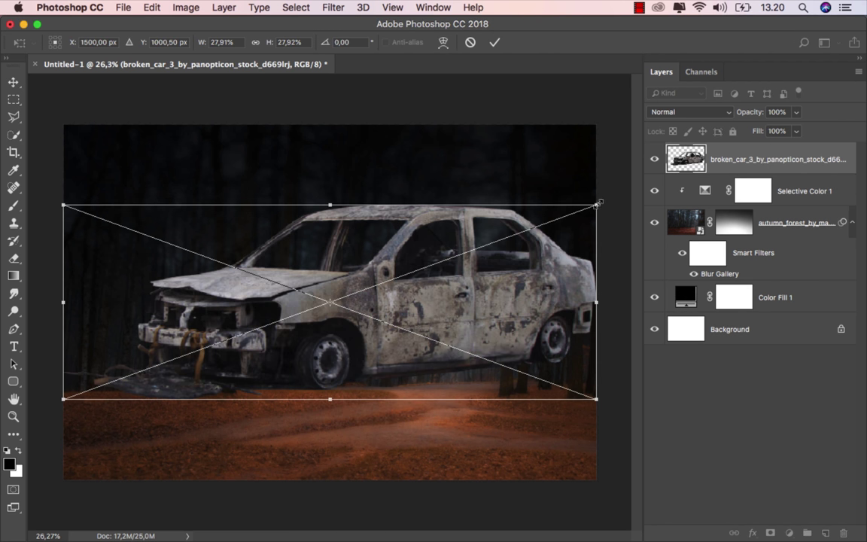
- Scale the broken car to about 14%, set it on the road, commit, and nudge it up
mouse_move(598, 203)
left_mouse_down()
mouse_move(488, 268)
mouse_move(464, 253)
left_mouse_up()
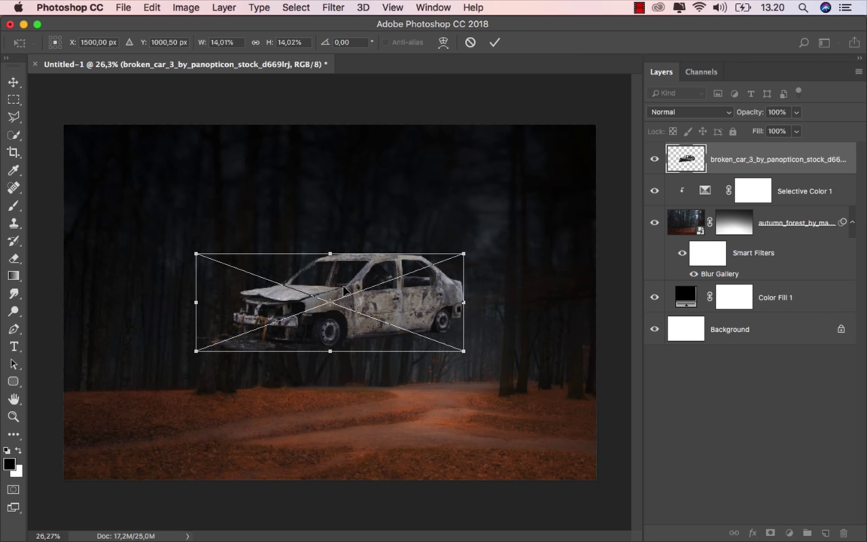
left_click_drag(346, 287, 350, 374)
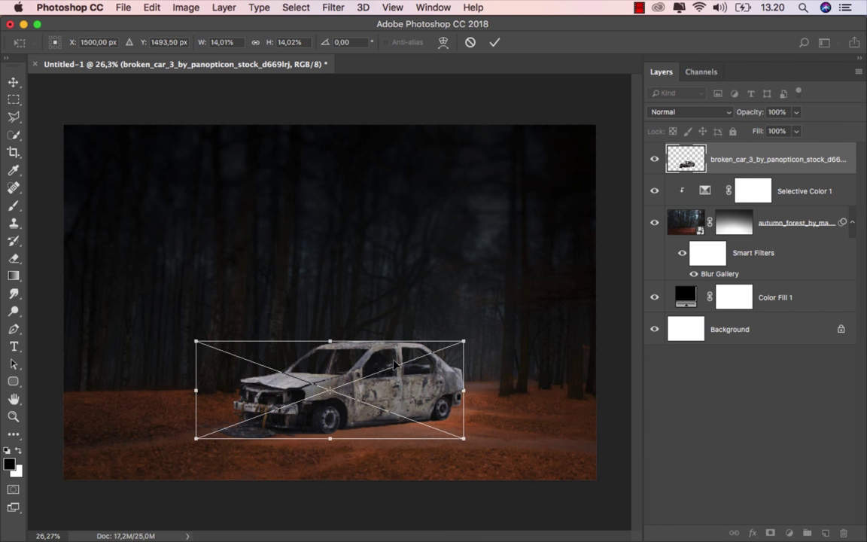
left_click_drag(395, 364, 395, 366)
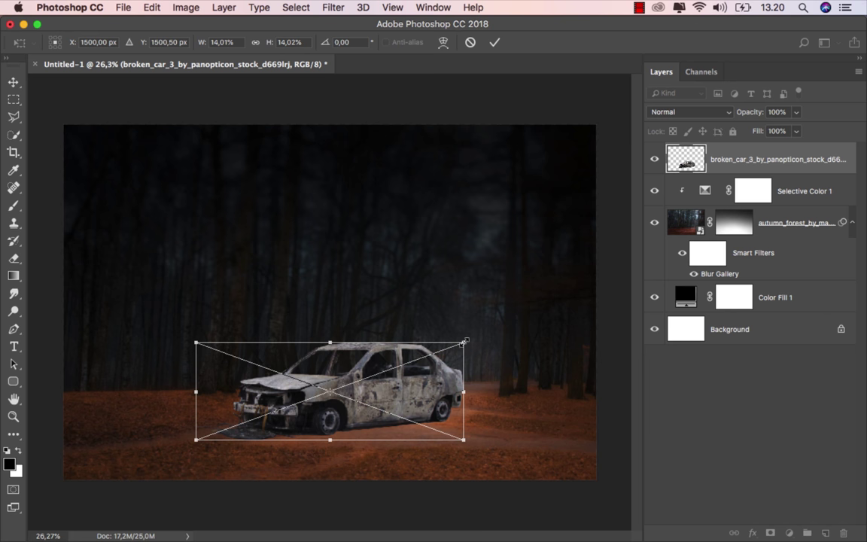
left_click(494, 42)
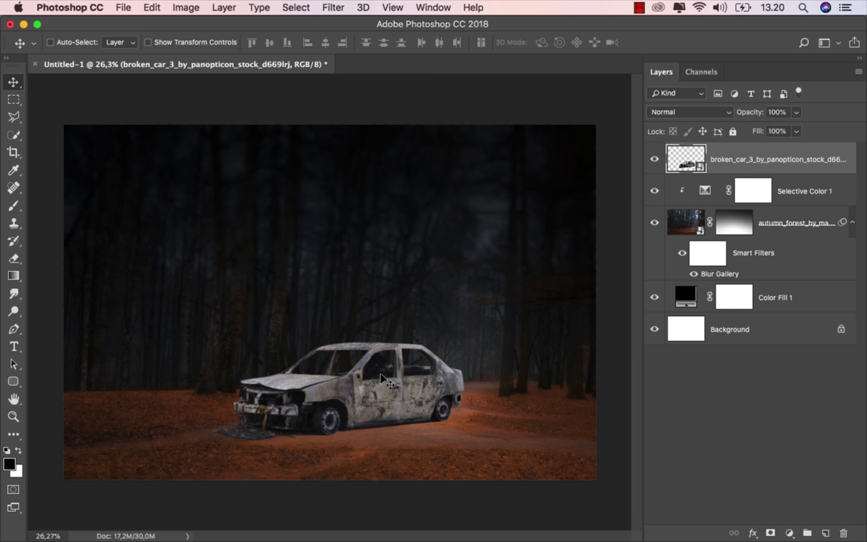
key("shift+Up")
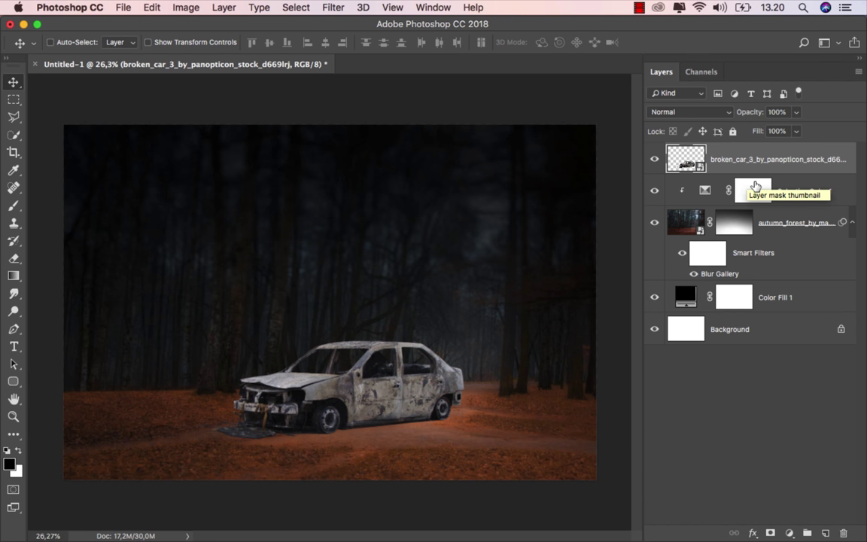
- Add a new layer named 'shadow' above Selective Color 1
left_click(825, 192)
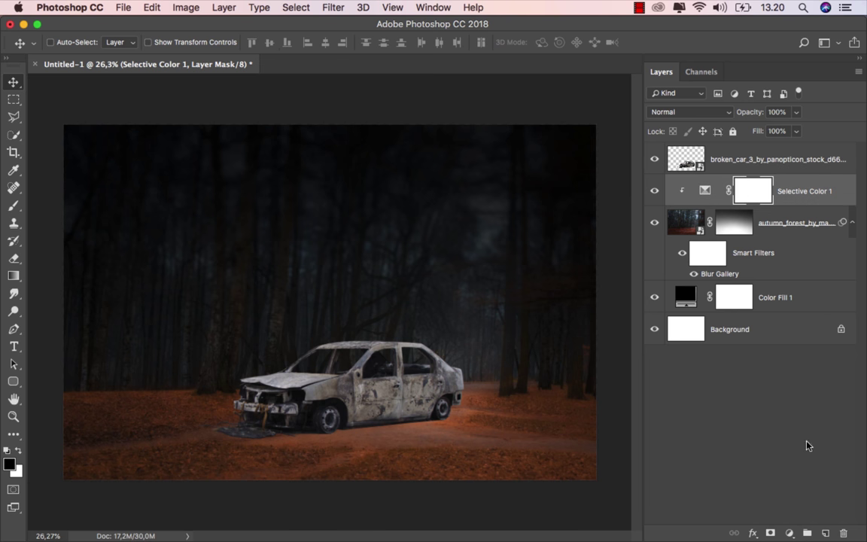
left_click(826, 532)
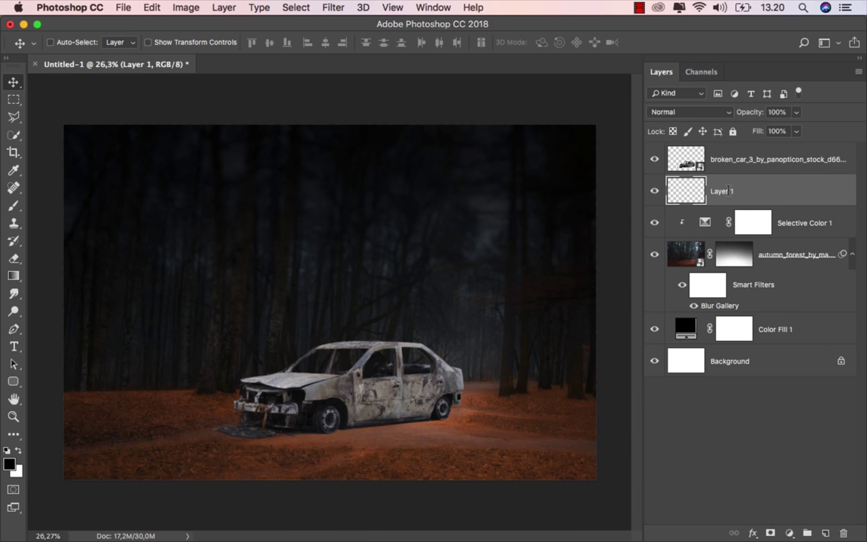
double_click(728, 192)
type("shadow")
key("Return")
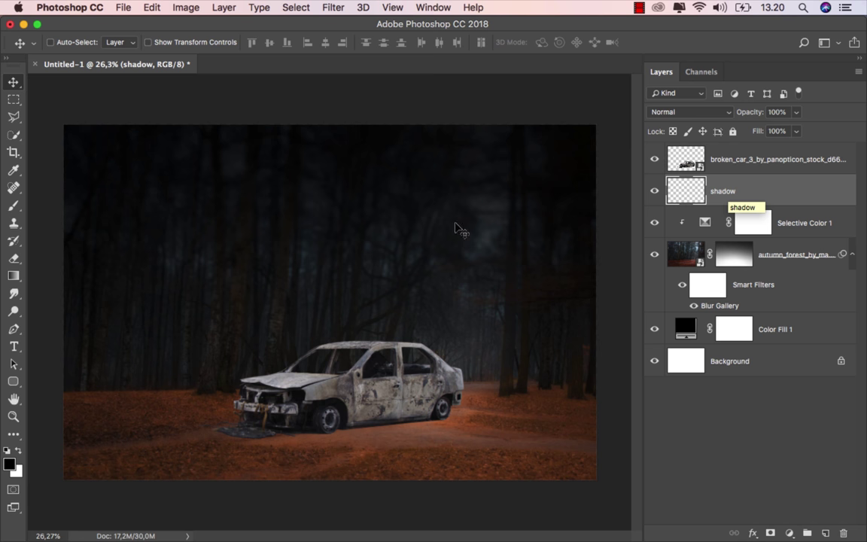
- Pick the Brush tool and set the shadow layer's blend mode to Soft Light
left_click(27, 207)
left_click(68, 205)
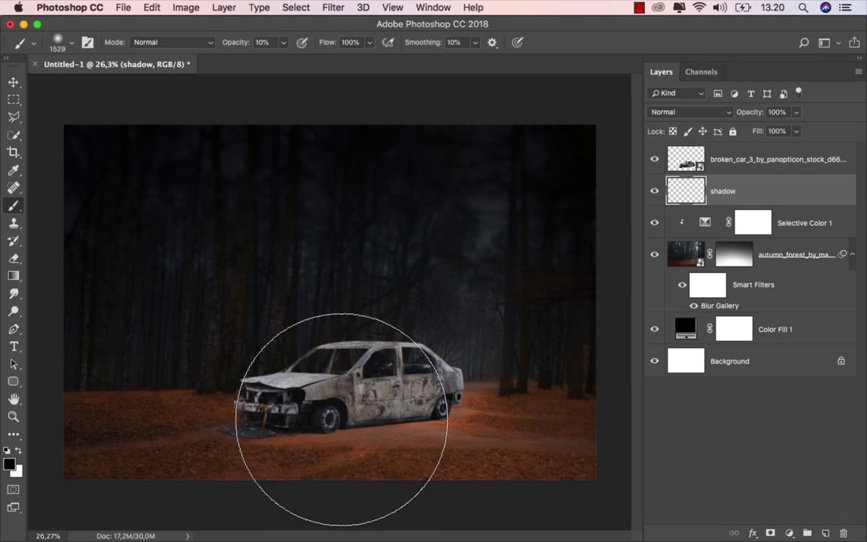
scroll(316, 406, "up", 2)
scroll(351, 419, "up", 2)
scroll(331, 452, "down", 2)
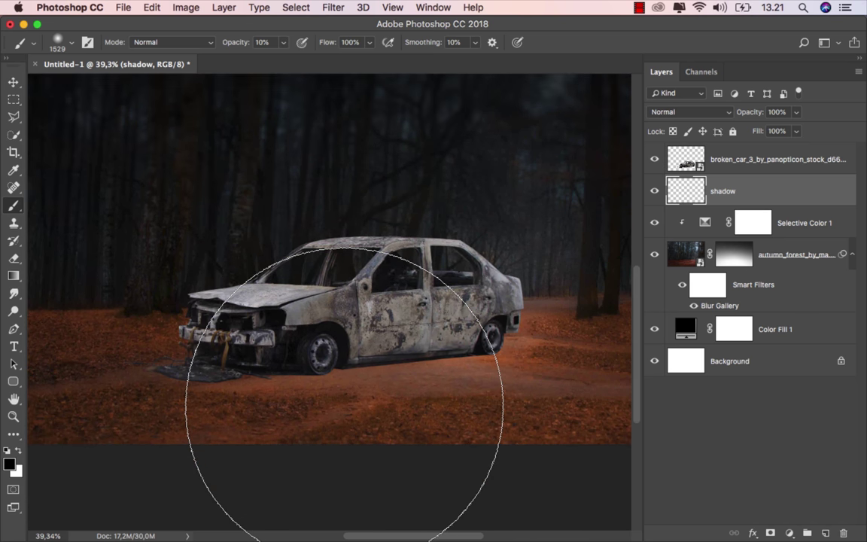
left_click(677, 111)
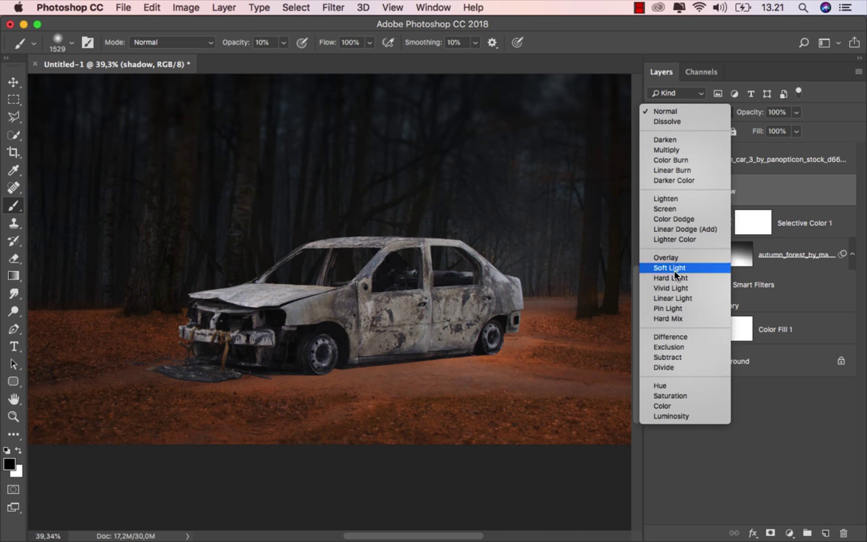
left_click(678, 268)
- Shrink the brush, set its opacity to 24%, and paint a first shadow under the car
key("bracketleft")
key("bracketleft")
key("bracketleft")
key("bracketleft")
key("bracketleft")
key("bracketleft")
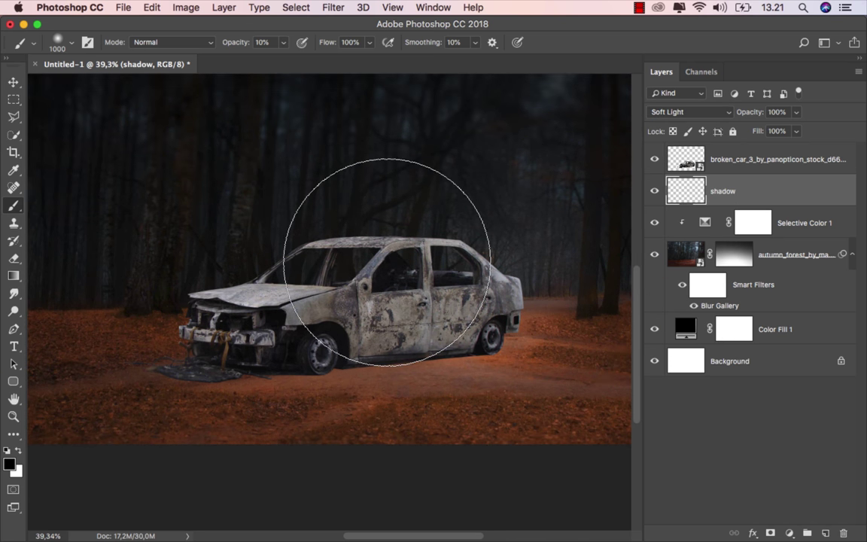
key("bracketleft")
key("bracketleft")
left_click(282, 42)
left_click_drag(283, 58, 291, 59)
key("bracketleft")
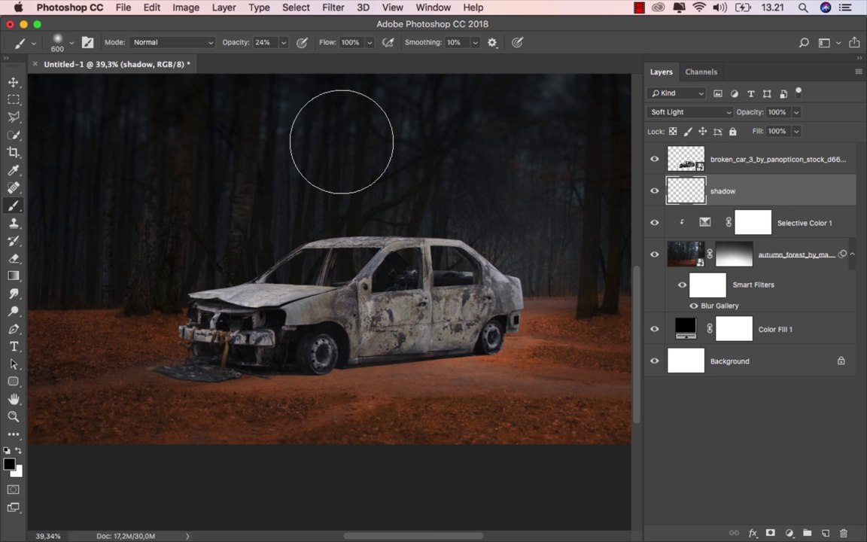
key("bracketleft")
key("bracketleft")
key("bracketleft")
key("bracketleft")
key("bracketleft")
key("bracketleft")
key("bracketleft")
key("bracketleft")
key("bracketleft")
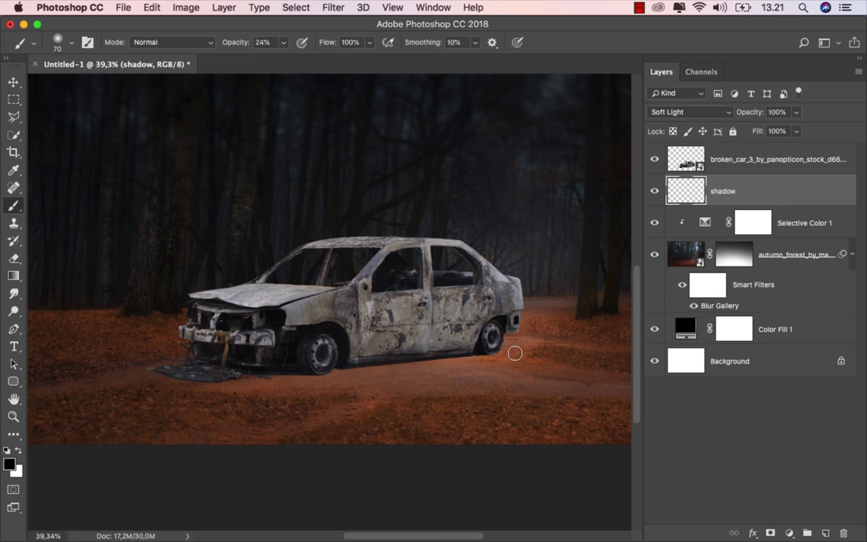
left_click_drag(515, 352, 368, 375)
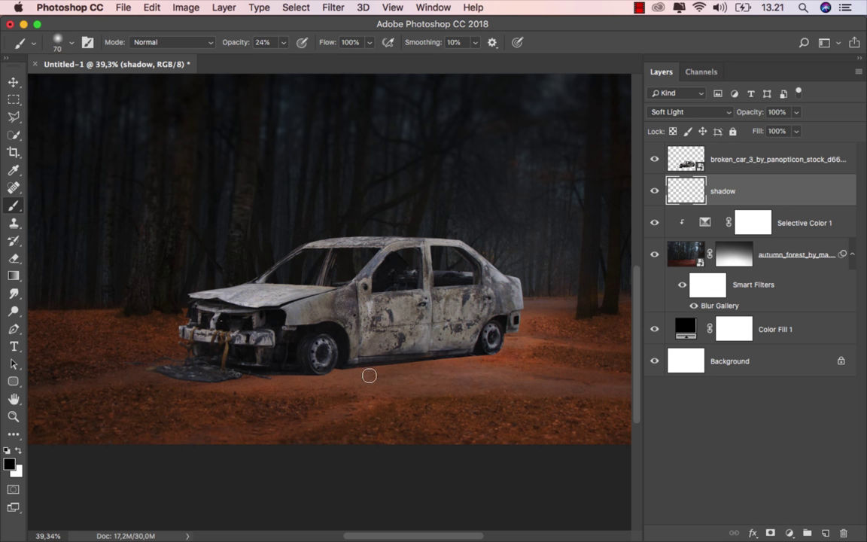
right_click(408, 358)
key("Escape")
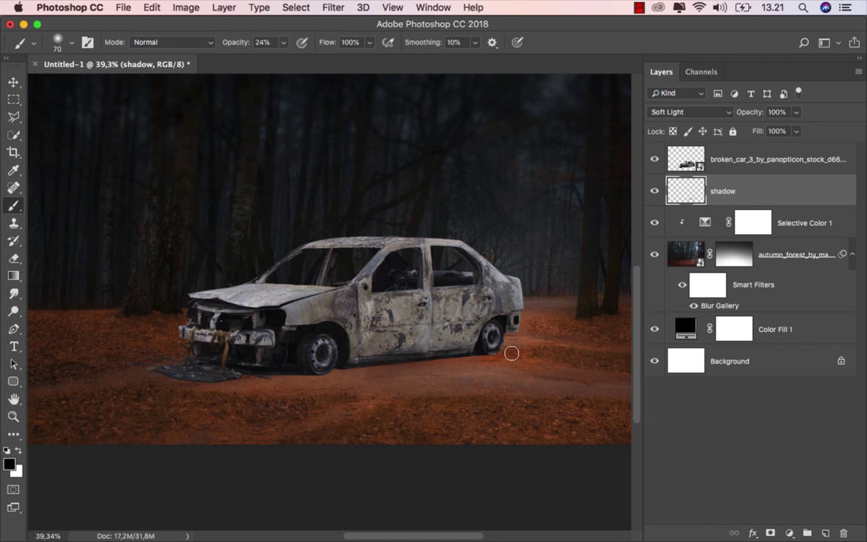
- Paint more shadow between the wheels, under the car's middle and near the front wheel
left_click_drag(511, 352, 229, 374)
left_click_drag(296, 374, 520, 355)
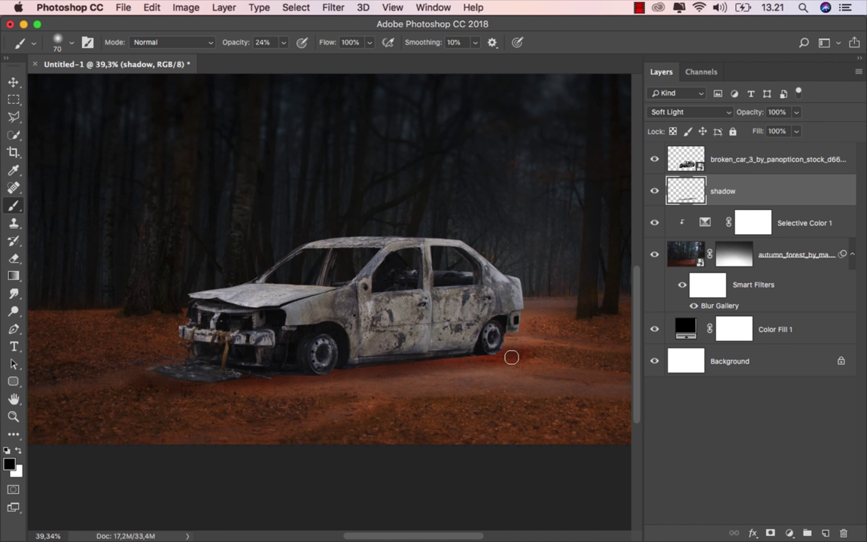
left_click_drag(466, 361, 211, 384)
left_click_drag(128, 380, 202, 358)
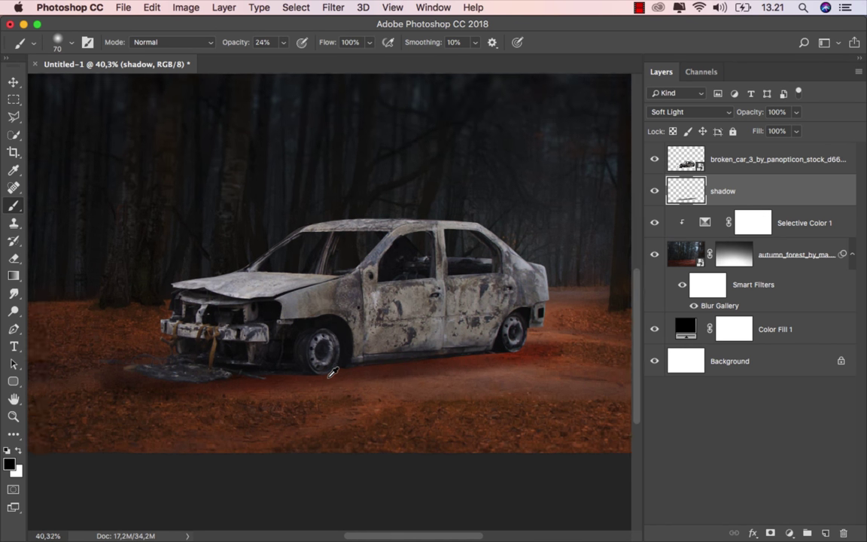
scroll(338, 372, "up", 5)
scroll(338, 373, "down", 1)
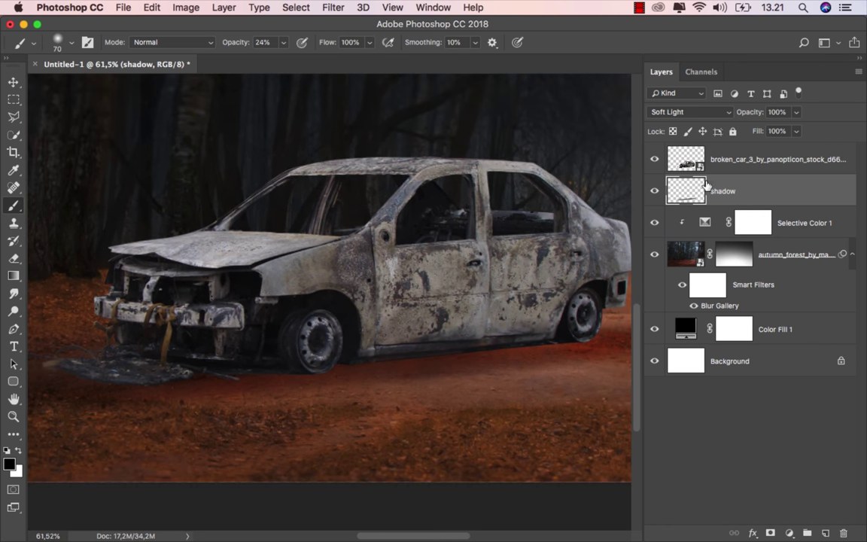
left_click(722, 160)
- Add a layer mask to the car and, at 100% opacity, paint out the debris's hard bottom edge
left_click(771, 532)
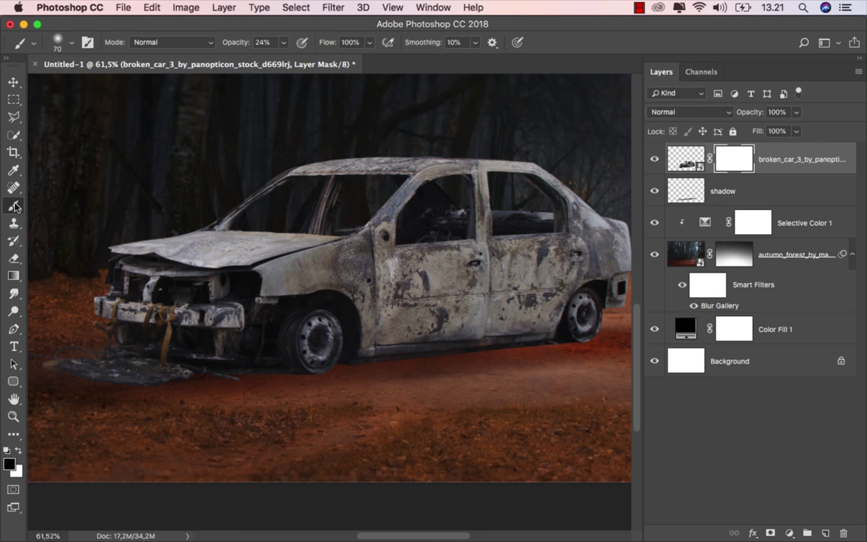
left_click_drag(283, 43, 346, 65)
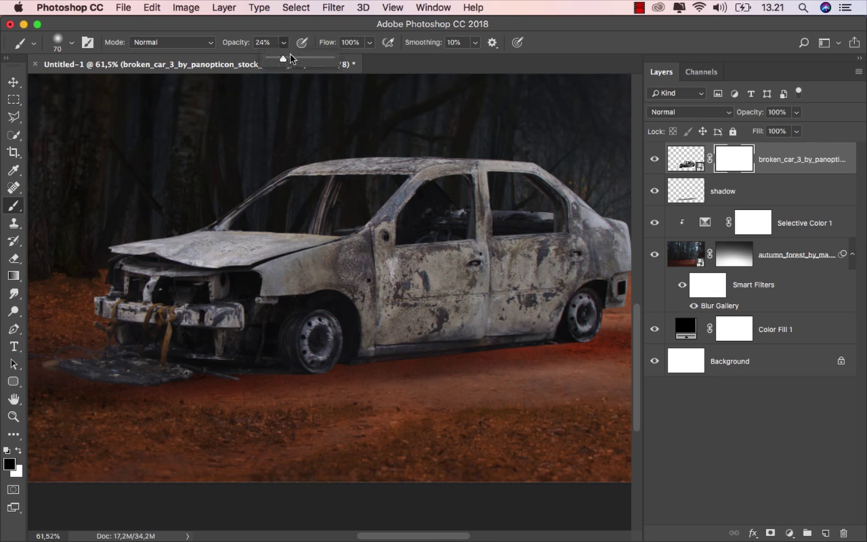
scroll(139, 393, "up", 1)
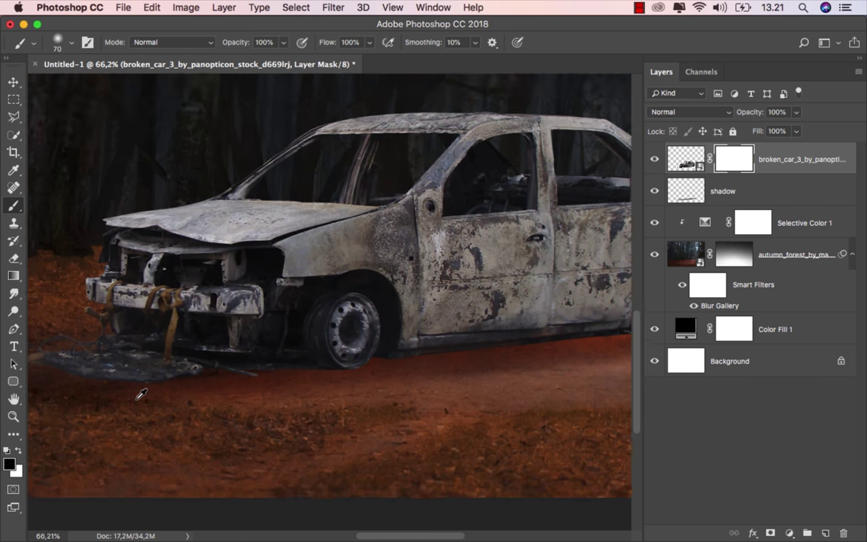
scroll(143, 393, "up", 2)
scroll(188, 385, "left", 3)
scroll(217, 379, "up", 1)
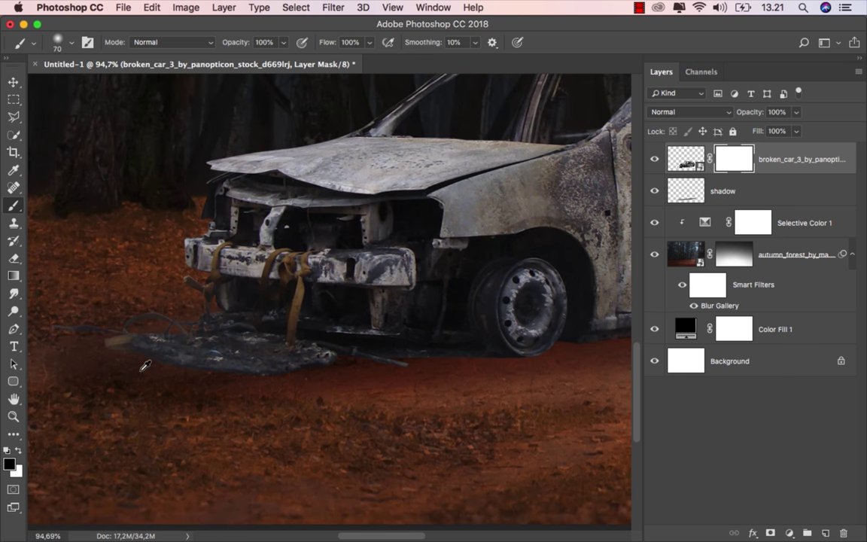
key("bracketleft")
key("bracketleft")
left_click_drag(55, 323, 102, 322)
left_click_drag(111, 359, 312, 375)
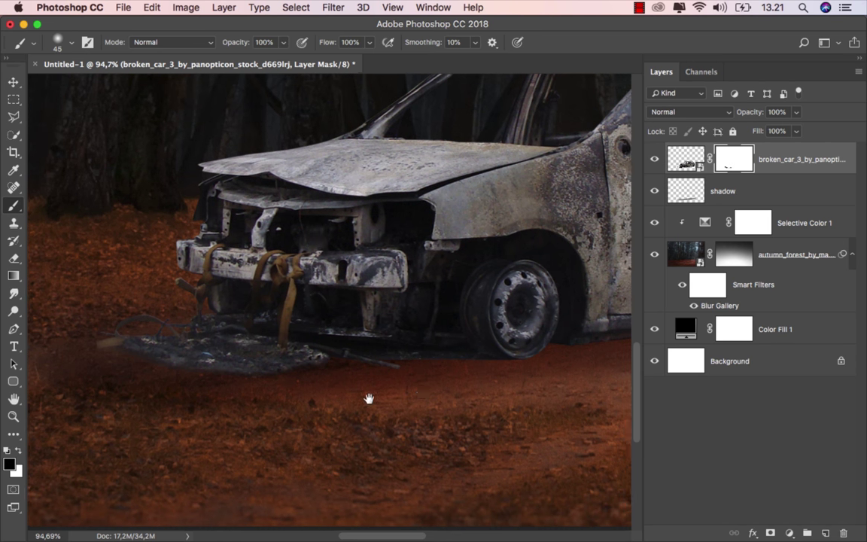
- Mask out the car's lower edge under the door and rear, then fit the image to the window
scroll(367, 397, "right", 5)
left_click_drag(238, 384, 395, 387)
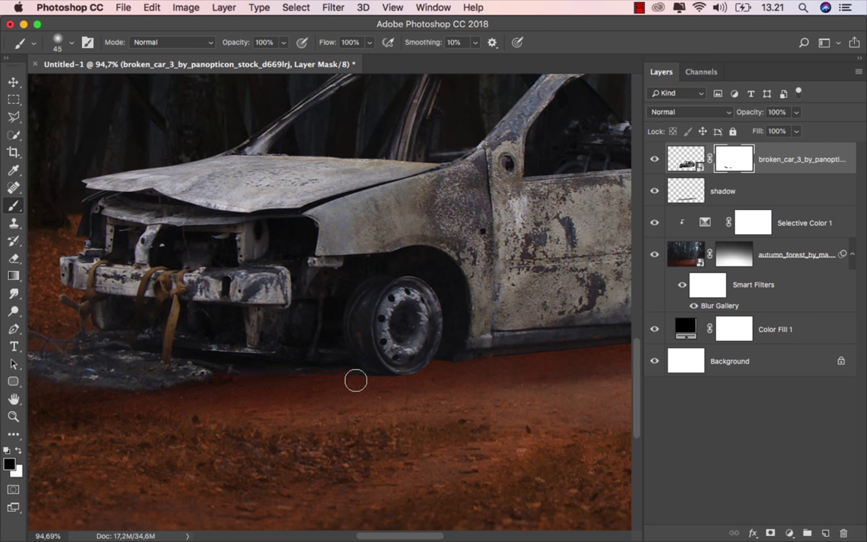
left_click_drag(273, 398, 238, 402)
scroll(238, 403, "right", 7)
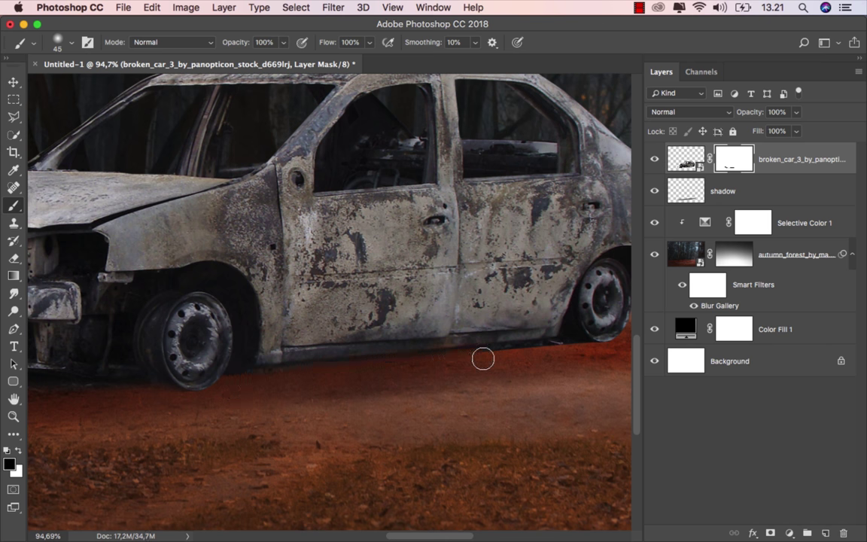
mouse_move(477, 356)
left_mouse_down()
mouse_move(310, 381)
mouse_move(421, 374)
left_mouse_up()
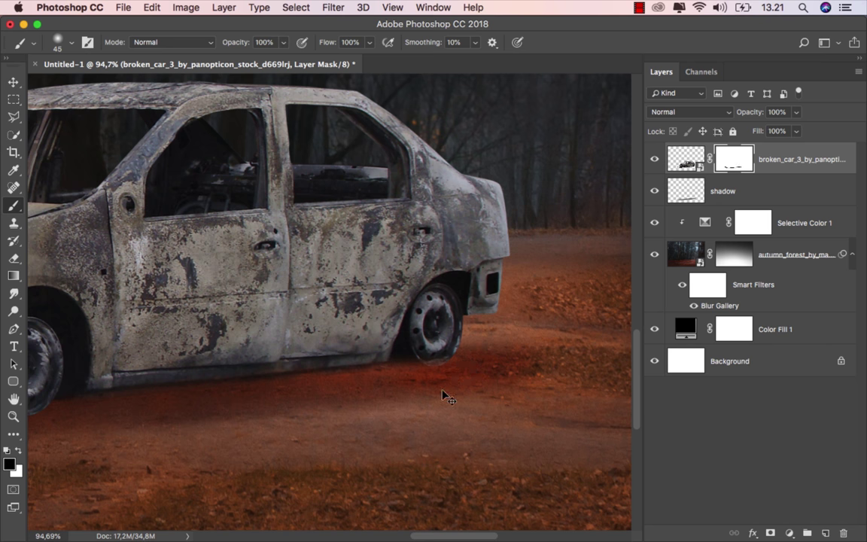
scroll(443, 395, "down", 2)
scroll(447, 385, "down", 1)
scroll(447, 385, "down", 5)
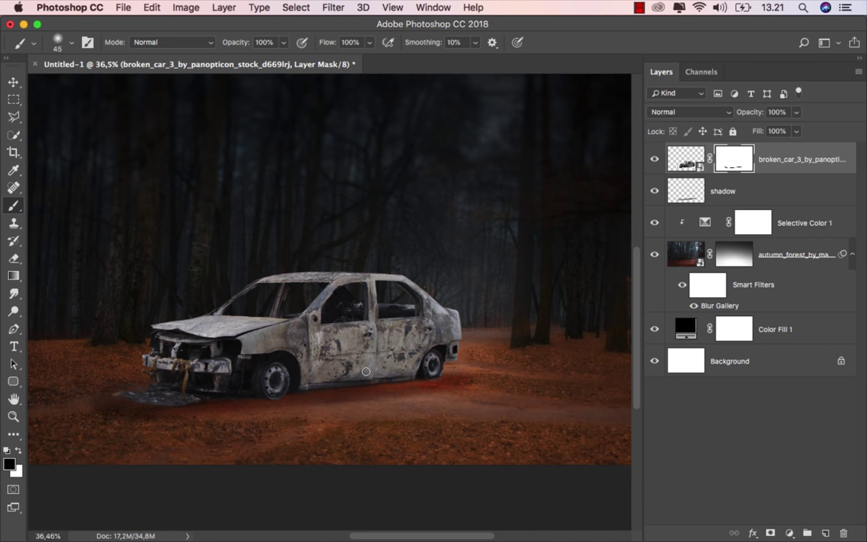
key("super+0")
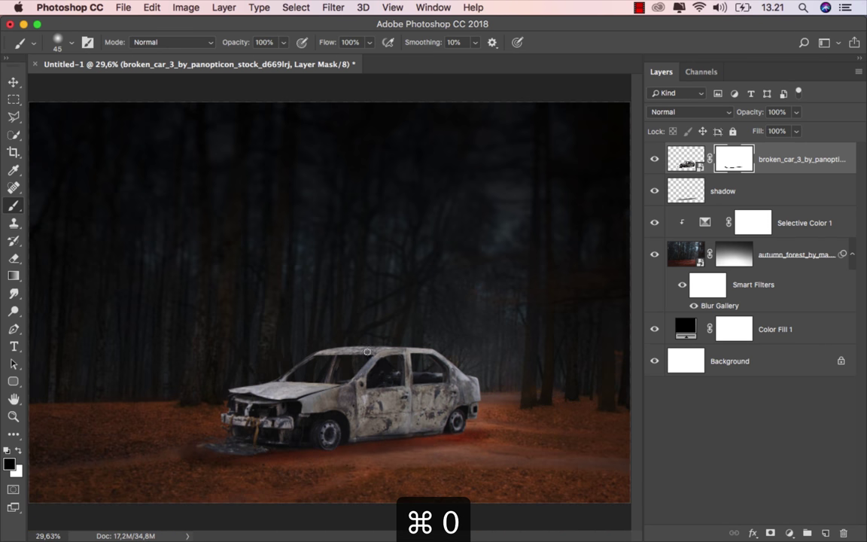
left_click(769, 193)
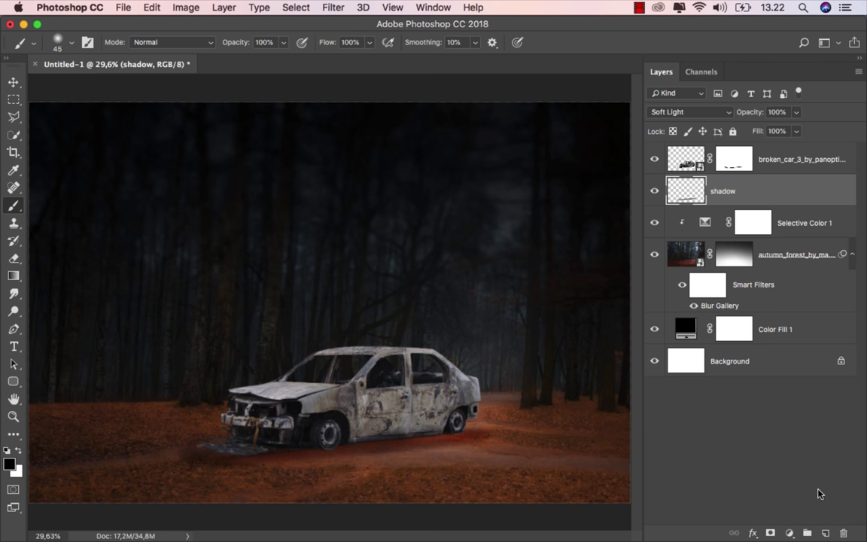
- Add a Normal layer named 'shadow 2' and set a slightly larger brush at 15% opacity
key("super+alt+shift+n")
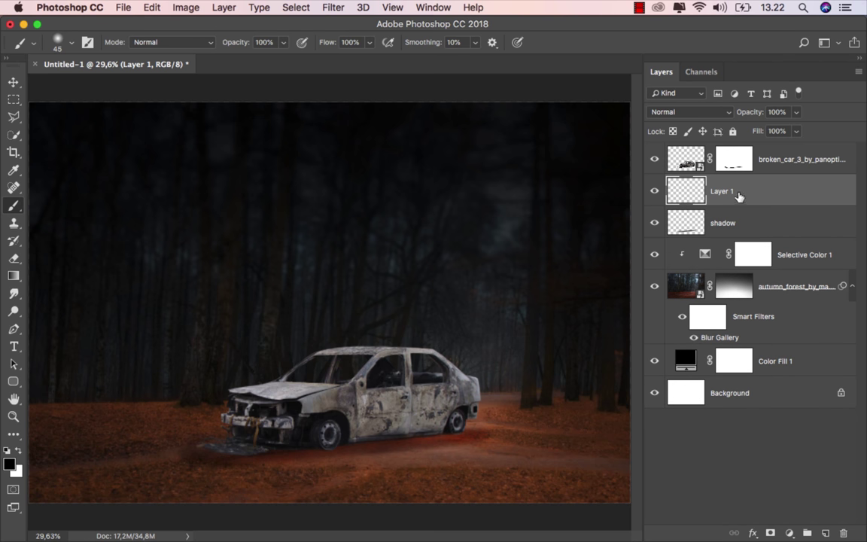
type("shadow 2")
key("Return")
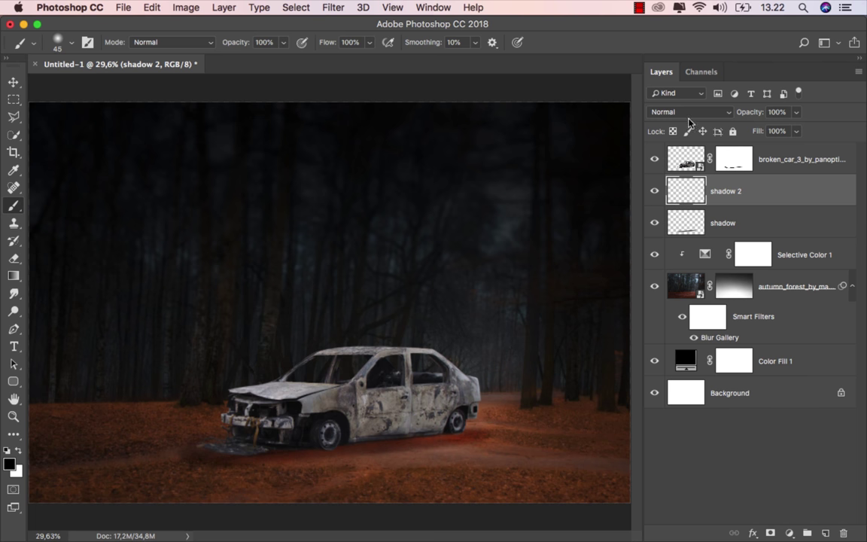
left_click(684, 111)
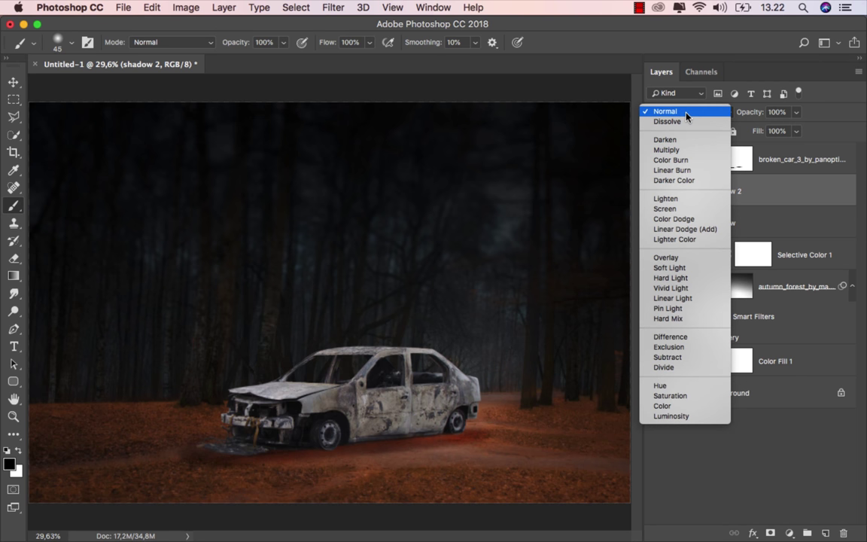
left_click(686, 112)
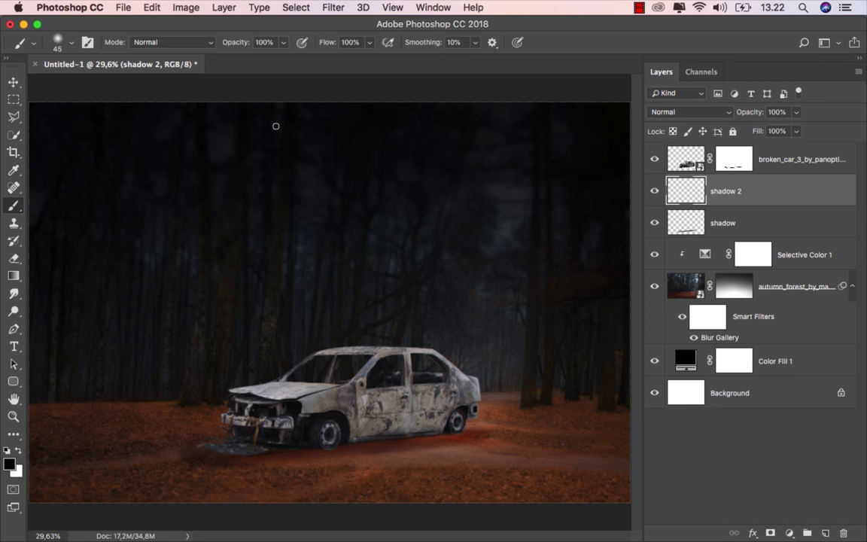
left_click_drag(283, 45, 231, 62)
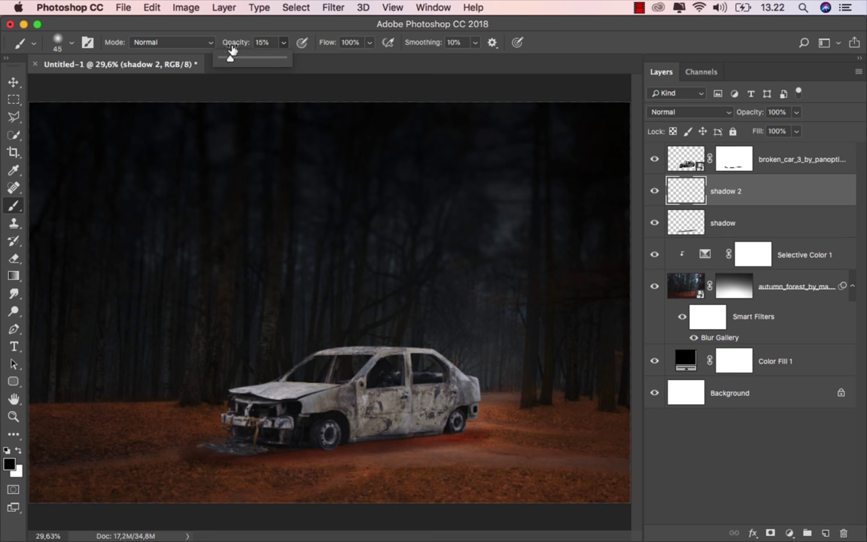
scroll(391, 447, "up", 3)
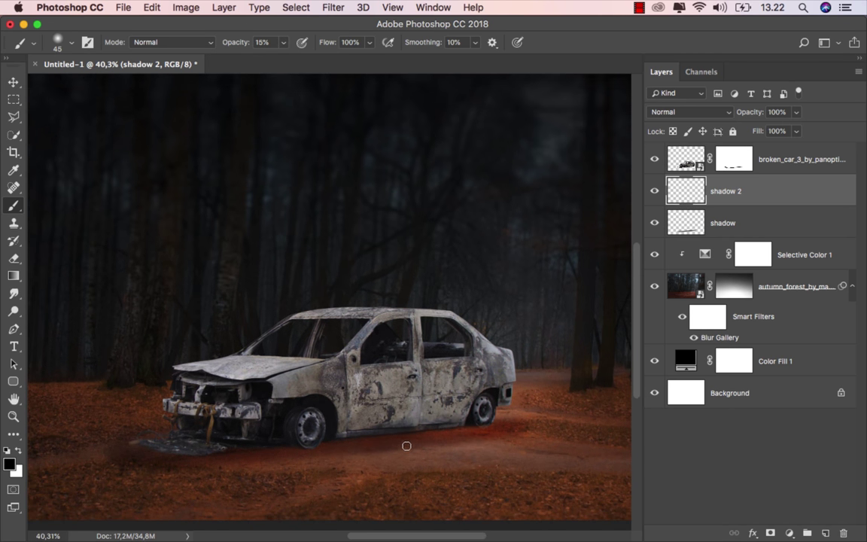
key("bracketright")
- Paint faint shadow under the rear and front wheels, the debris, and left of the bumper
left_click_drag(495, 422, 502, 430)
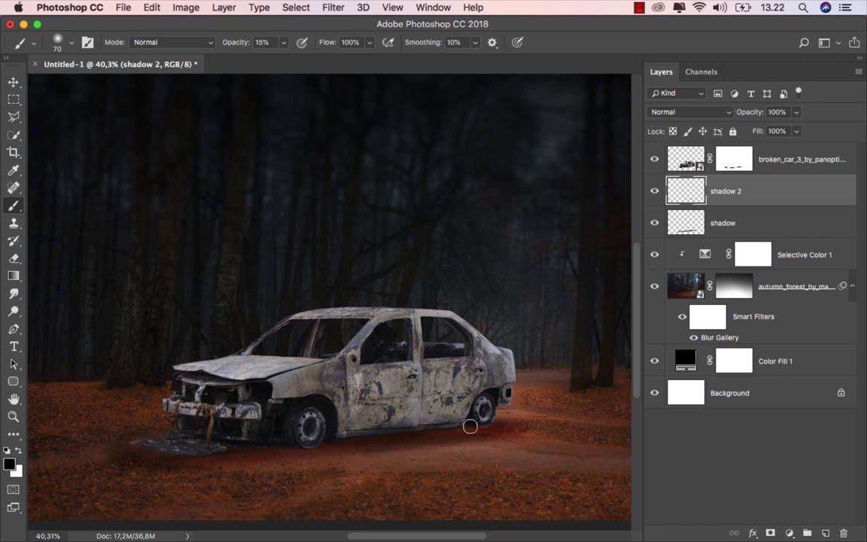
left_click_drag(240, 446, 265, 446)
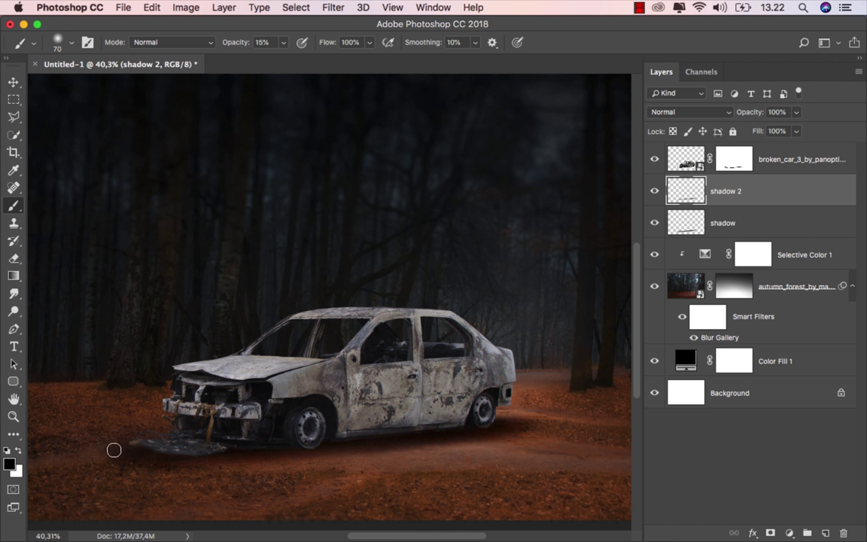
left_click_drag(113, 450, 274, 438)
scroll(341, 445, "down", 3, "alt")
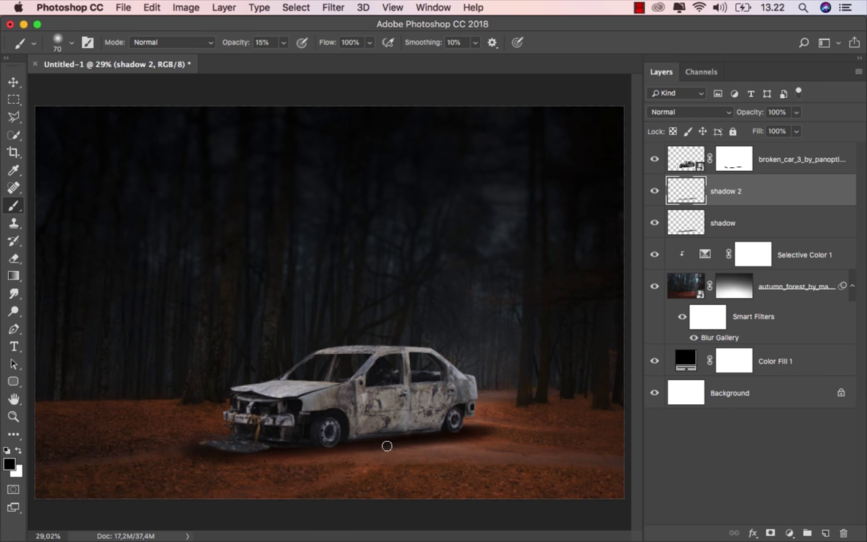
key("bracketright")
key("bracketright")
key("bracketright")
key("bracketright")
key("bracketright")
key("bracketright")
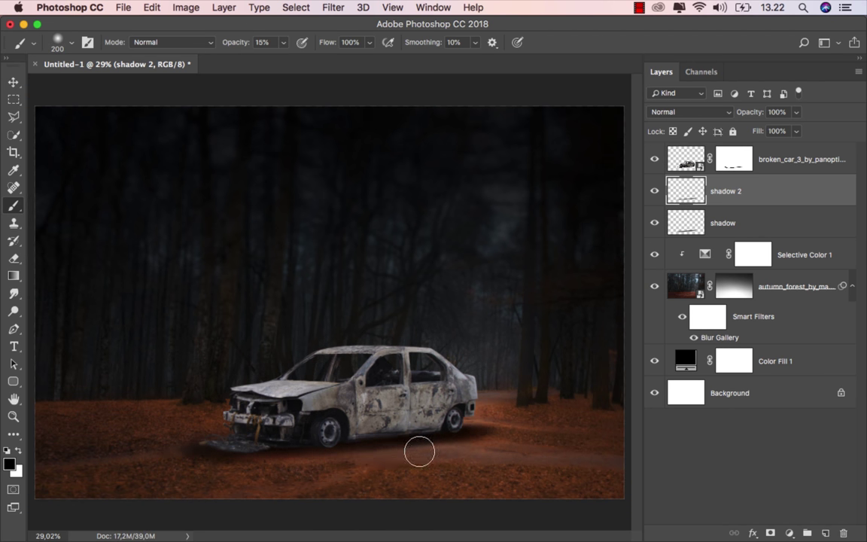
key("bracketright")
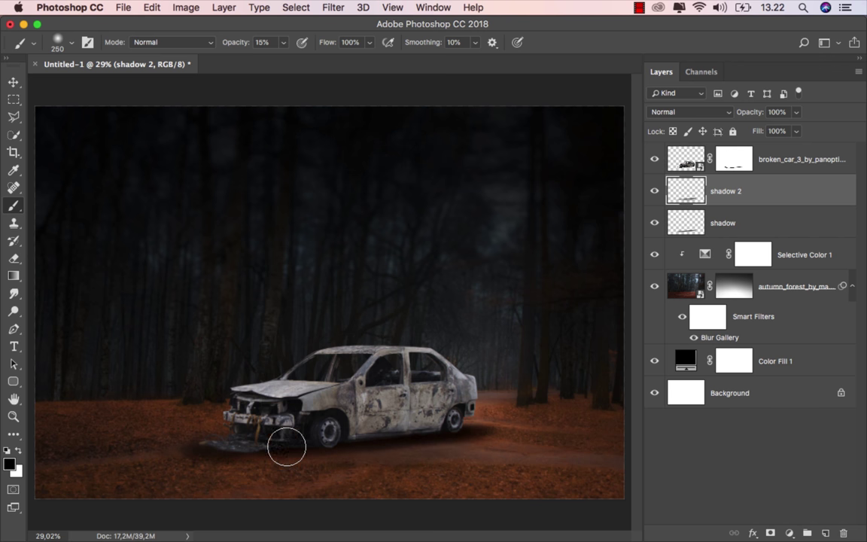
left_click(237, 427)
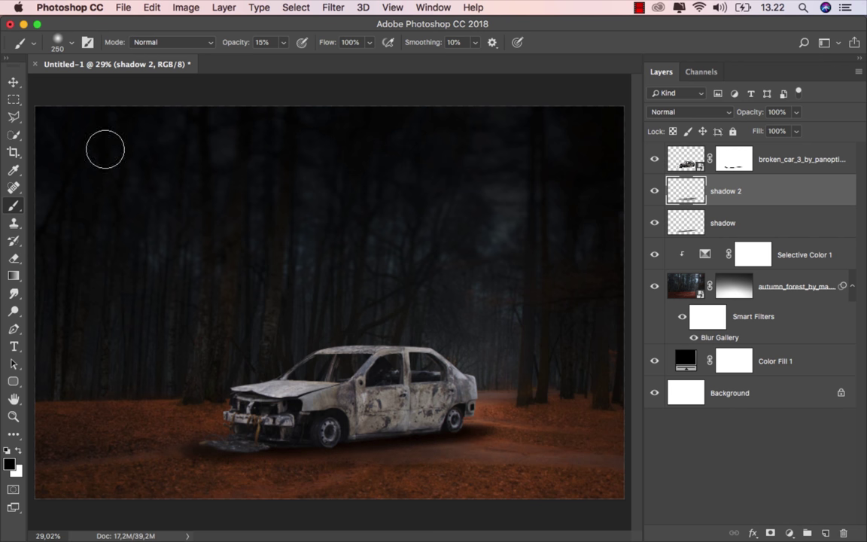
key("v")
left_click(652, 189)
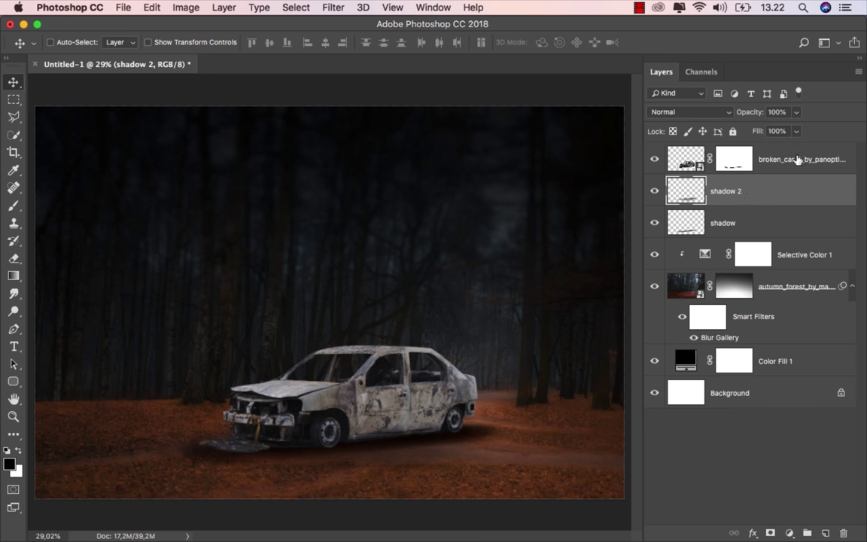
- Open the streetlights PSD from the source images folder in Photoshop
left_click(797, 159)
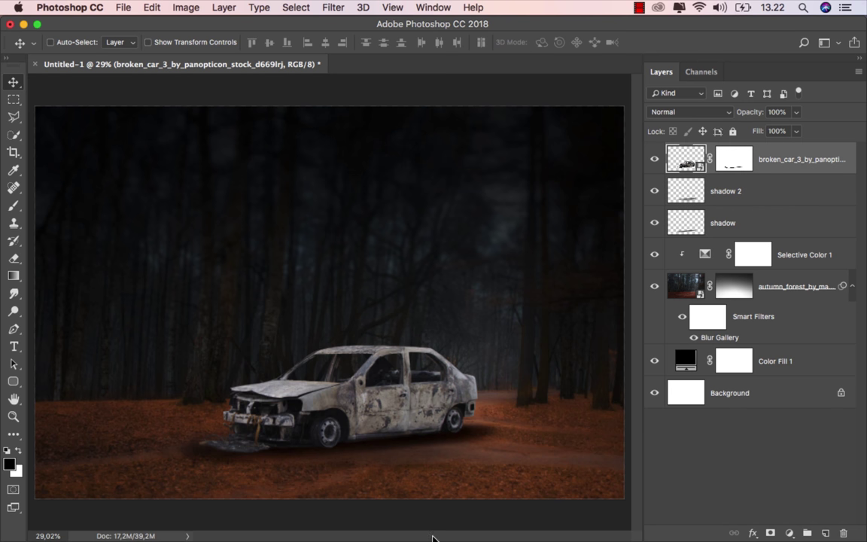
left_click(381, 525)
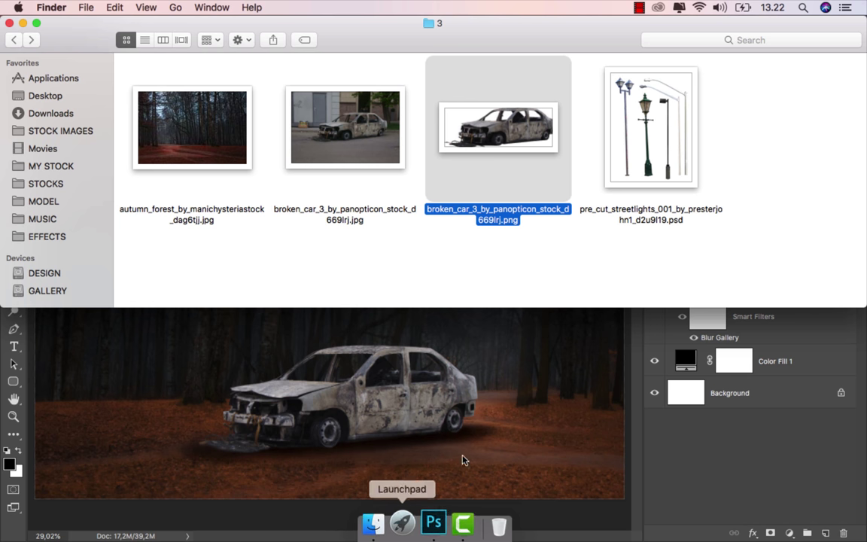
mouse_move(641, 143)
left_mouse_down()
mouse_move(425, 141)
mouse_move(422, 66)
left_mouse_up()
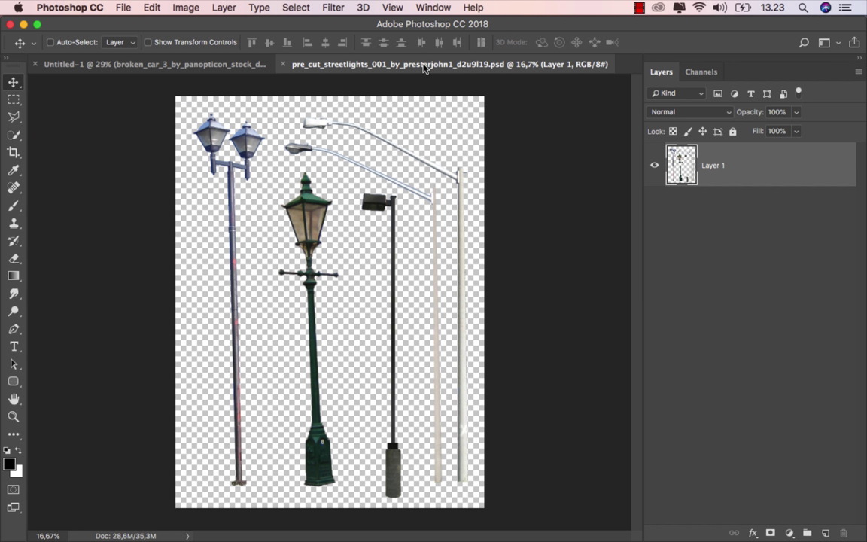
- Trace a closed polygonal lasso selection around the tall curved streetlight's pole, arm and lamp head
left_click_drag(14, 117, 60, 130)
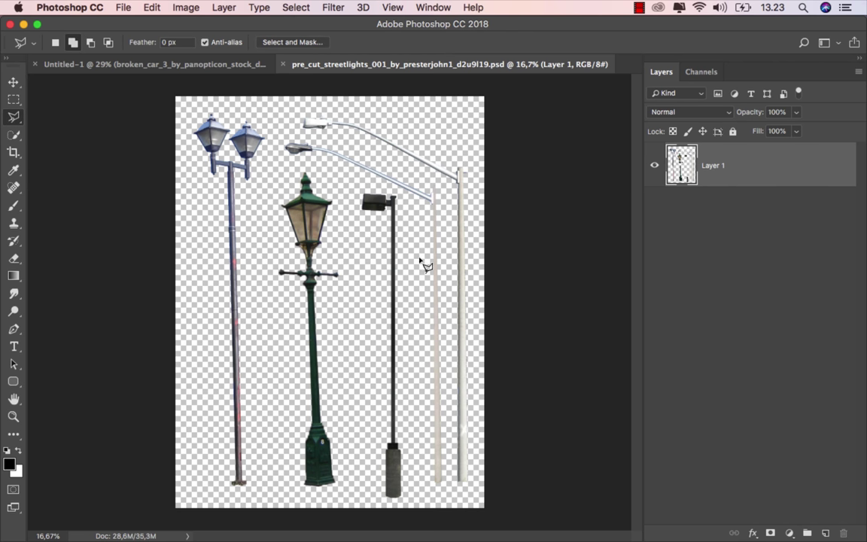
left_click(448, 499)
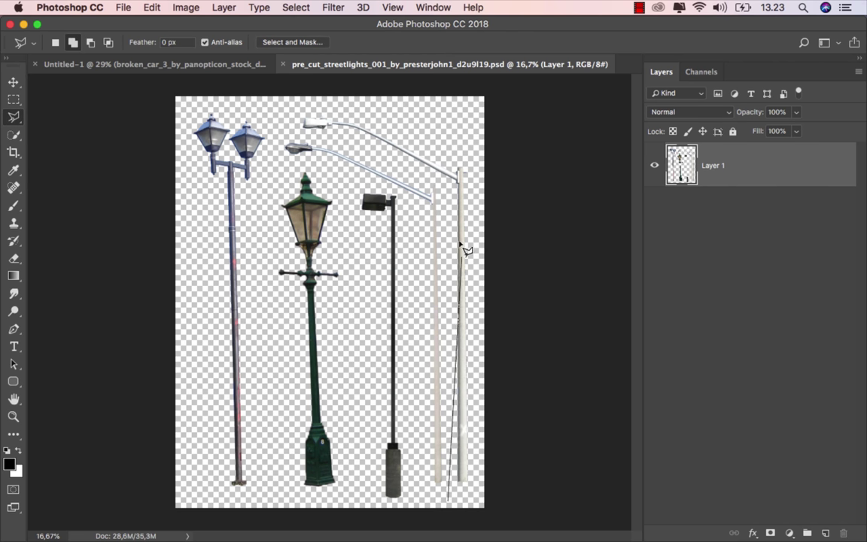
left_click(446, 179)
left_click(357, 138)
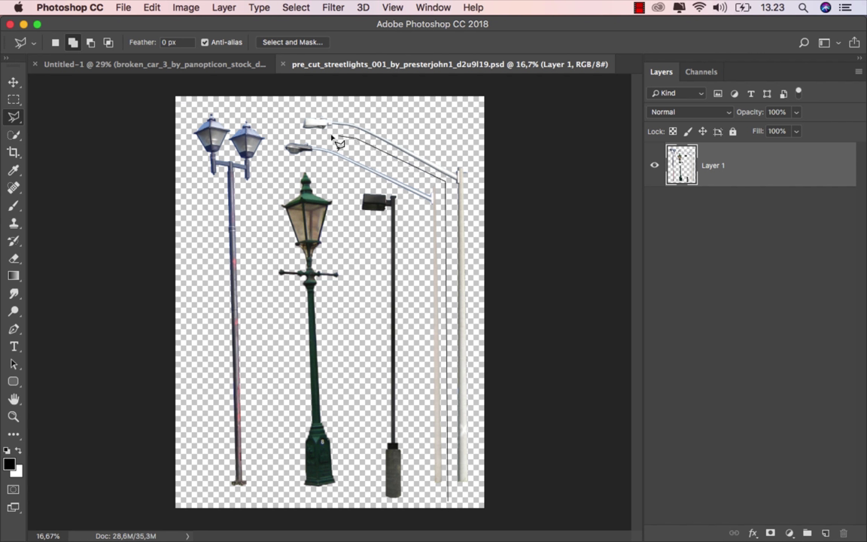
left_click(271, 137)
left_click(272, 162)
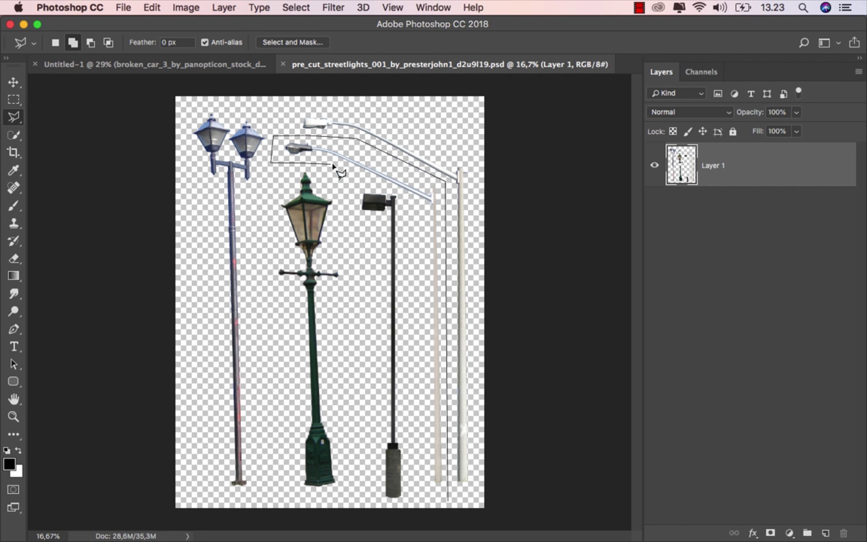
left_click(331, 163)
left_click(420, 202)
left_click(422, 499)
left_click(447, 498)
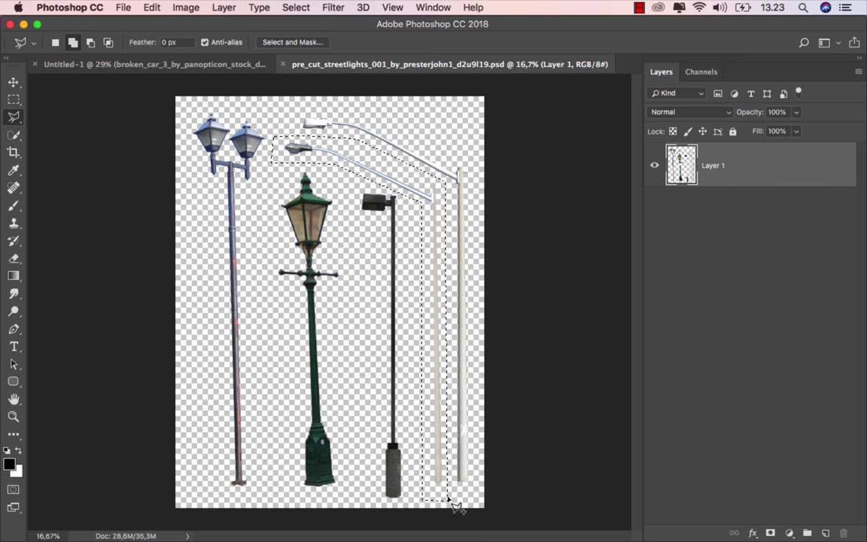
left_click(14, 81)
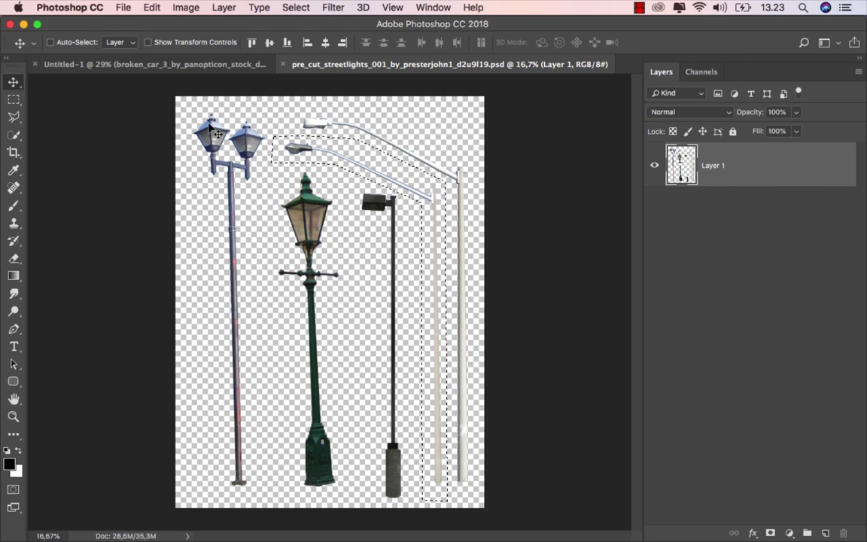
- Drag the streetlight into the Untitled-1 car scene and shrink it to about half size
mouse_move(331, 160)
left_mouse_down()
mouse_move(218, 147)
mouse_move(247, 222)
left_mouse_up()
left_click_drag(295, 254, 320, 216)
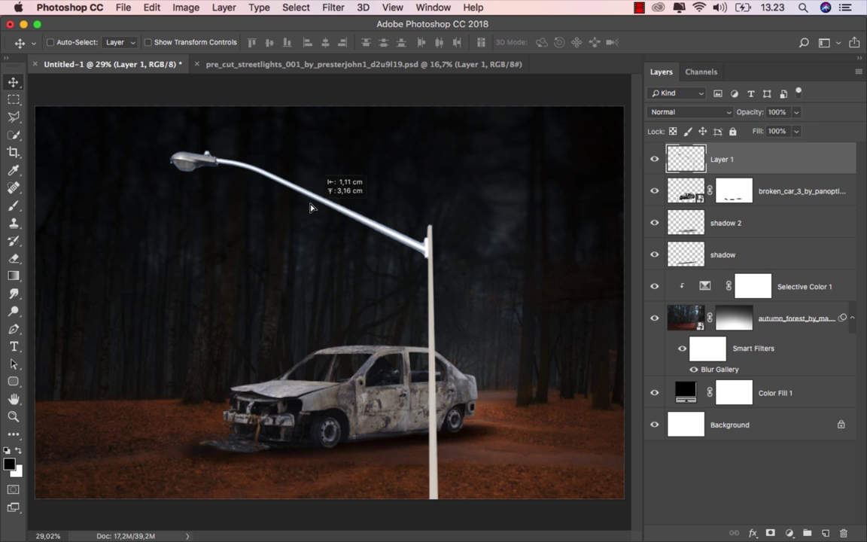
key("ctrl+t")
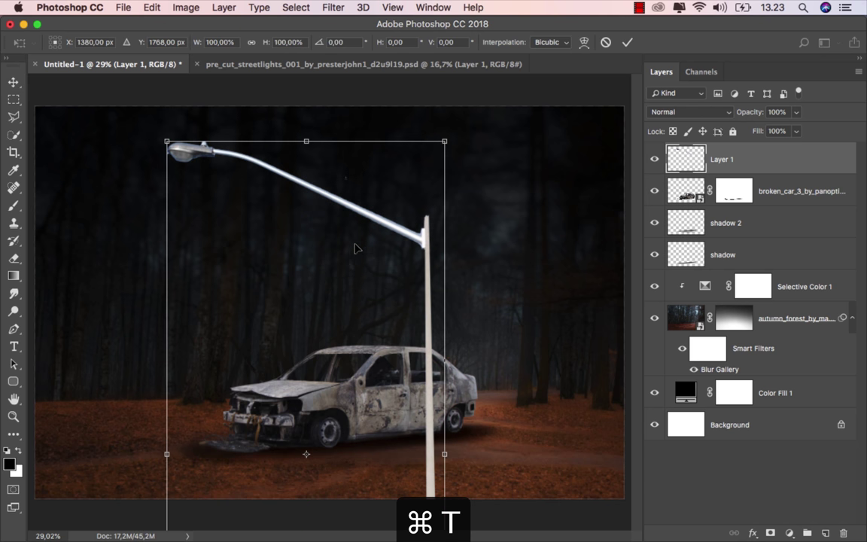
key("ctrl+minus")
left_click_drag(405, 195, 358, 296)
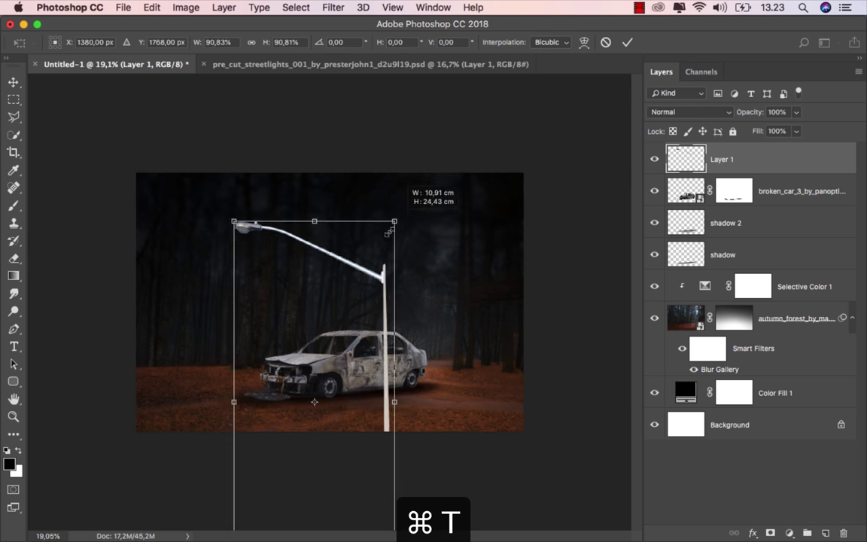
left_click_drag(317, 320, 301, 260)
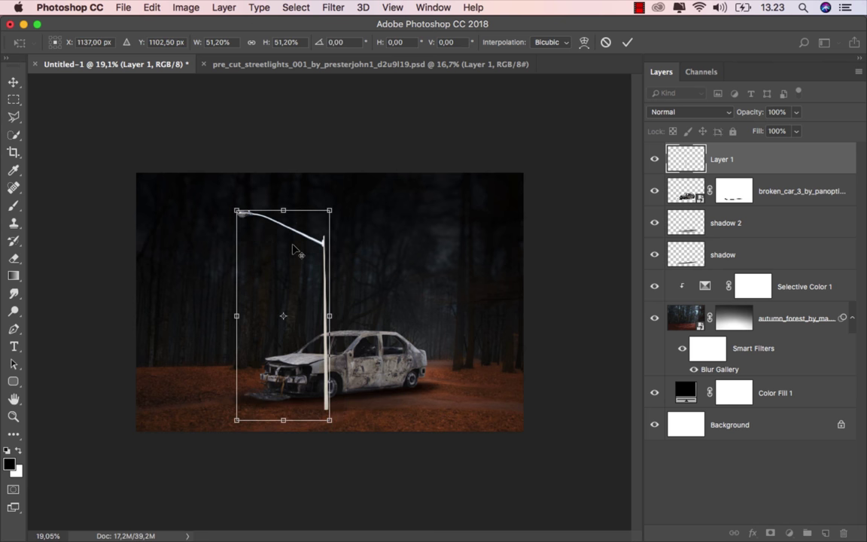
- Flip the streetlight horizontally, scale it to about 42% and plant it beside the car's front
scroll(301, 260, "up", 1)
scroll(297, 256, "up", 2)
scroll(293, 251, "up", 1)
right_click(293, 251)
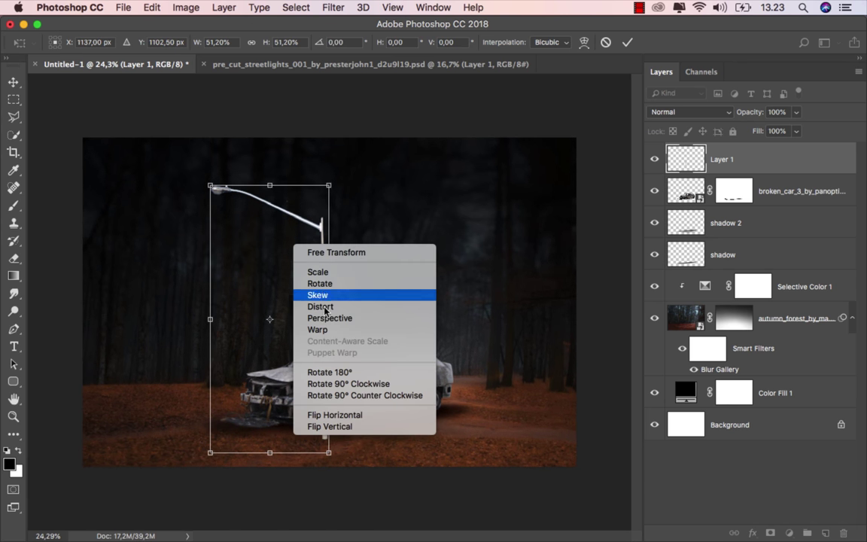
left_click(325, 467)
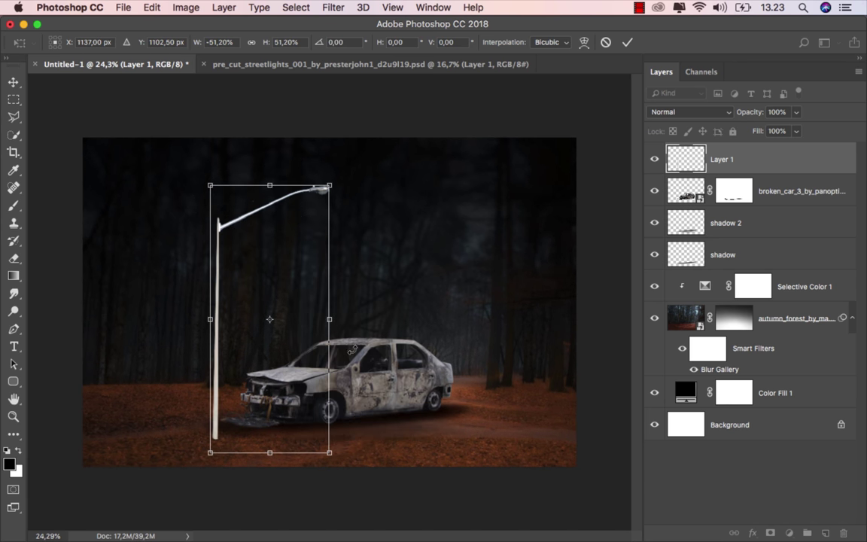
left_click_drag(313, 218, 368, 195)
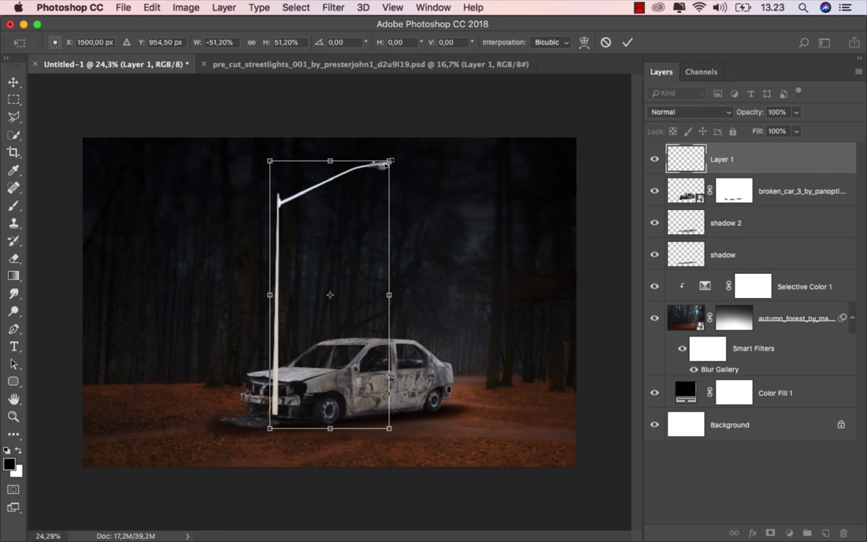
left_click_drag(388, 161, 376, 195)
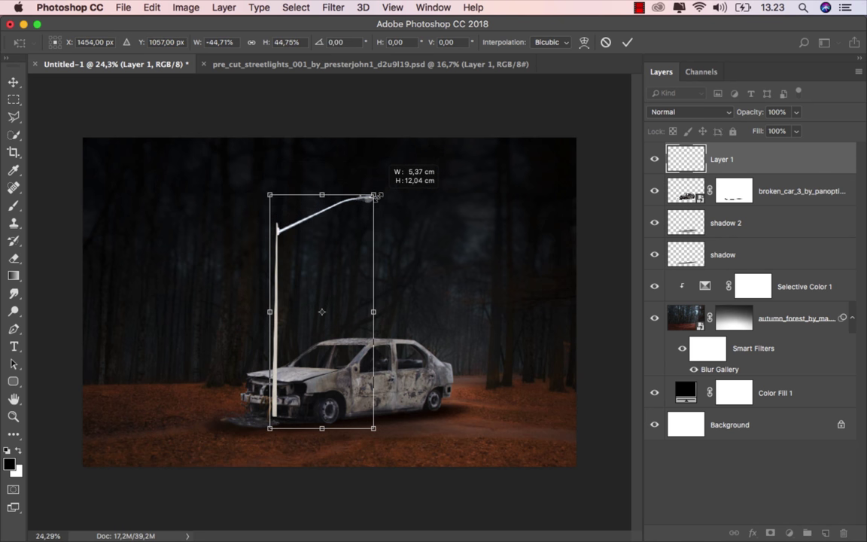
scroll(356, 296, "up", 3)
scroll(356, 296, "up", 2)
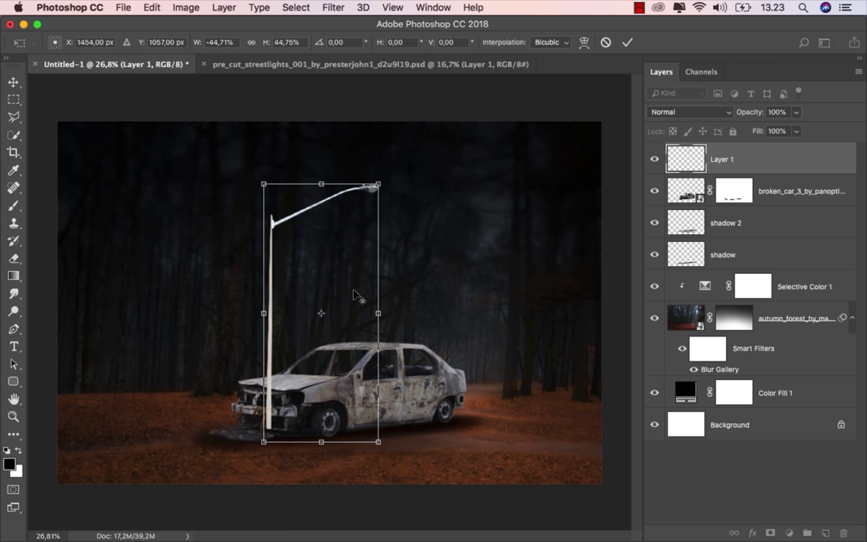
scroll(356, 296, "up", 1)
scroll(355, 296, "up", 1)
scroll(356, 295, "up", 1)
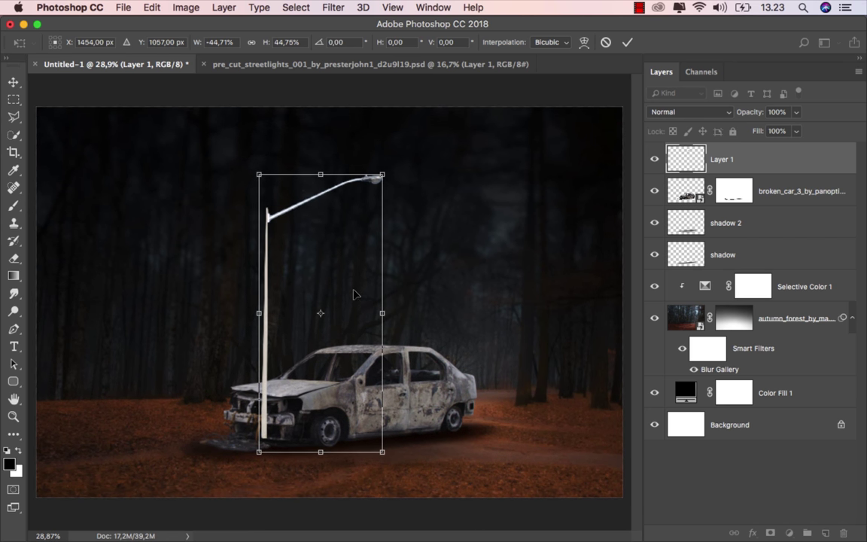
left_click_drag(383, 174, 375, 191)
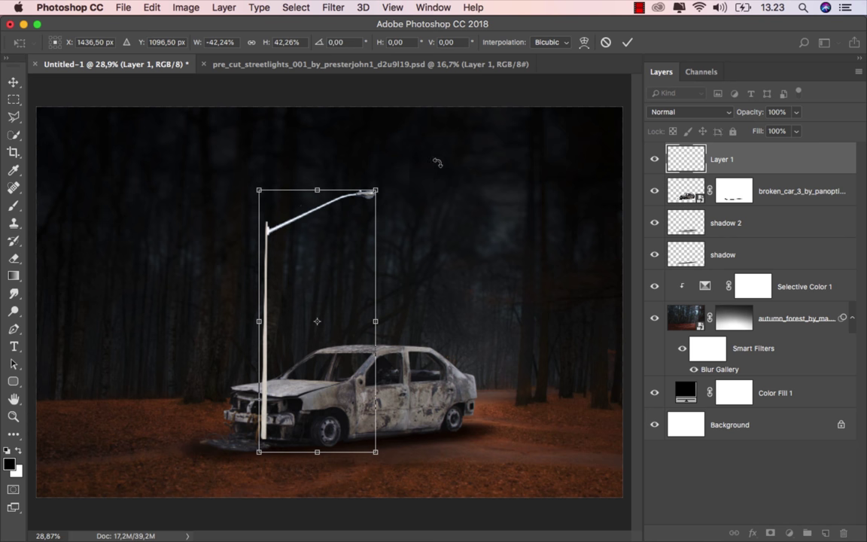
left_click(627, 42)
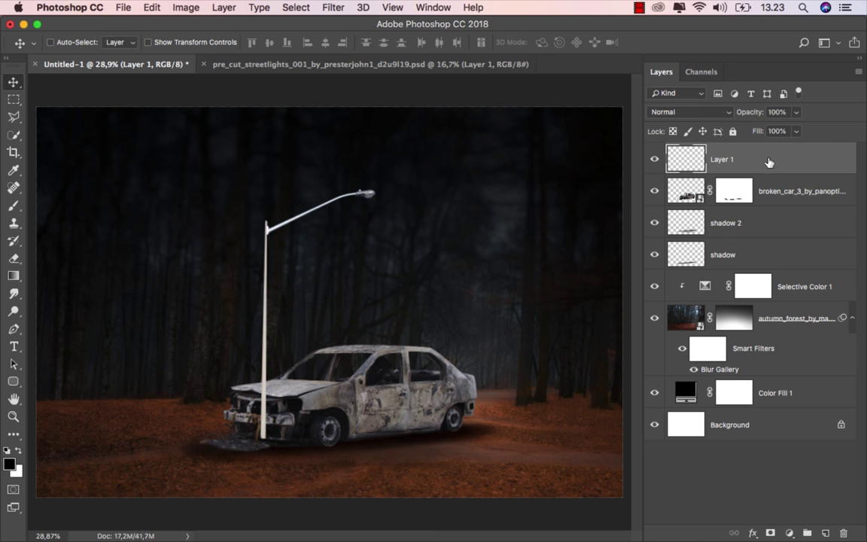
- Move Layer 1 beneath broken_car_3 and rename it streetlight
mouse_move(774, 170)
left_mouse_down()
mouse_move(762, 161)
mouse_move(760, 195)
left_mouse_up()
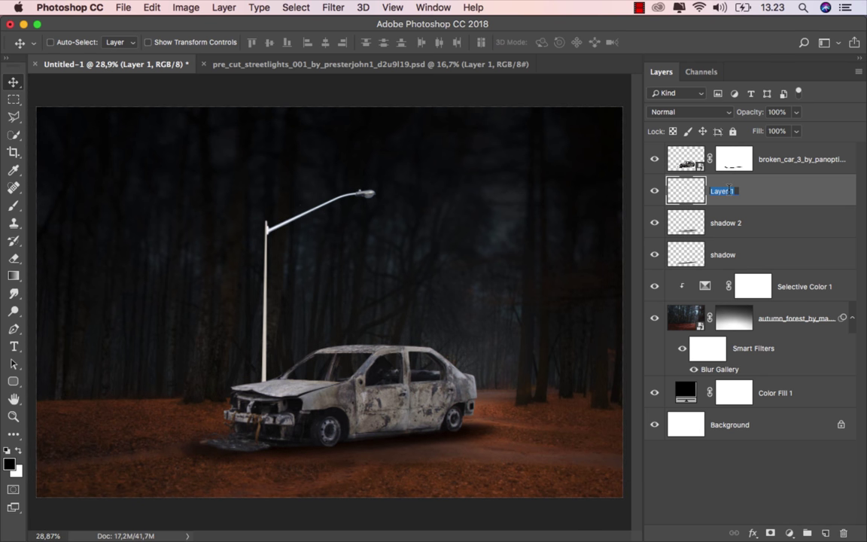
type("streetlight")
key("Return")
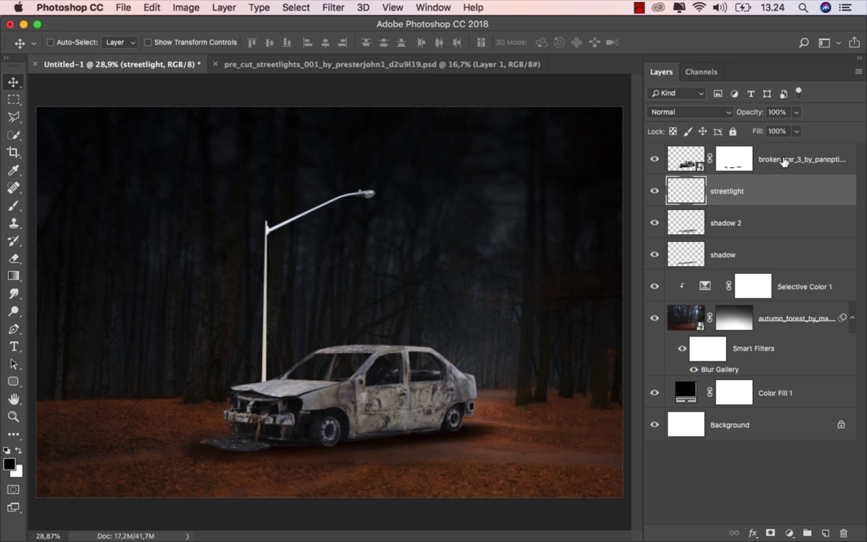
- Add a new empty layer named light above broken_car_3
left_click(787, 161)
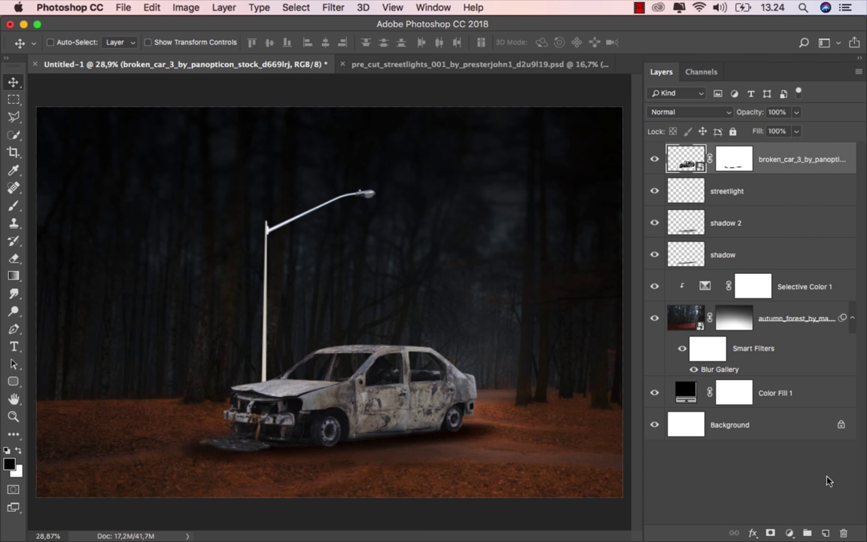
key("ctrl+shift+alt+n")
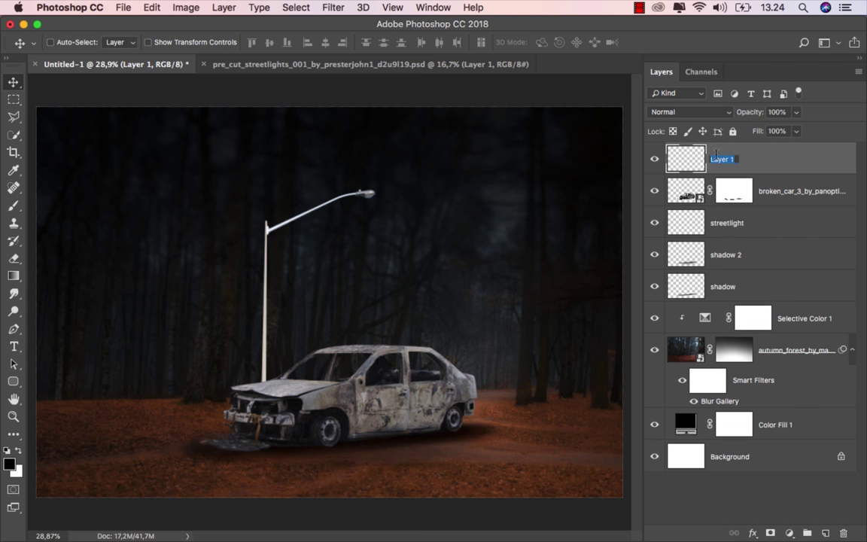
key("BackSpace")
type("light")
key("Return")
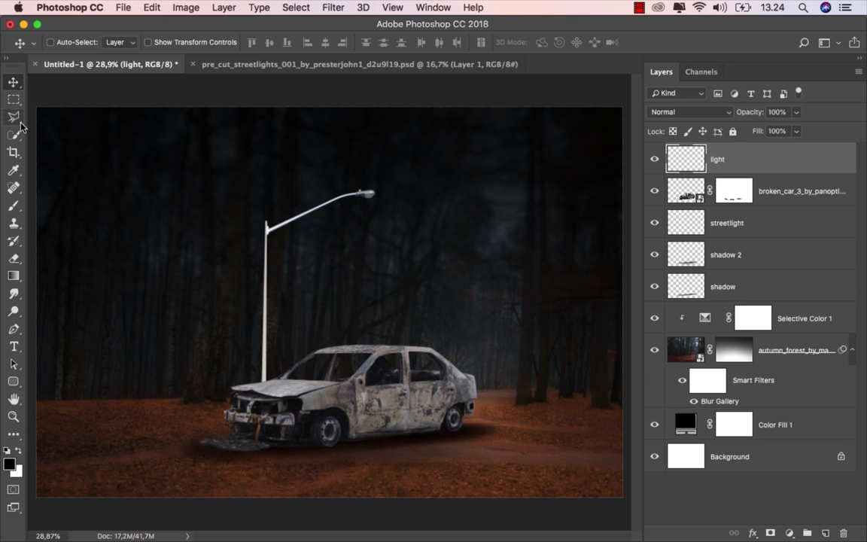
- Select a triangular light cone from the lamp head down to the ground past both car ends
left_click_drag(13, 117, 54, 129)
left_click(55, 129)
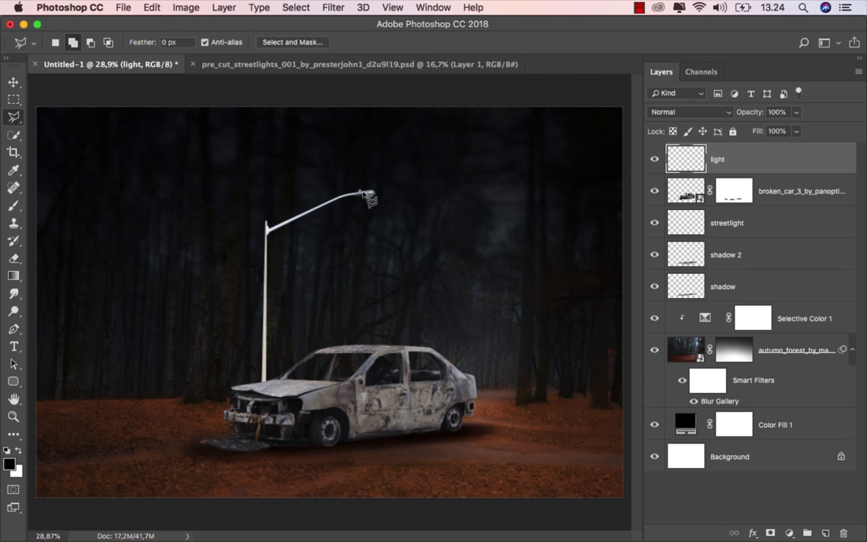
left_click(369, 193)
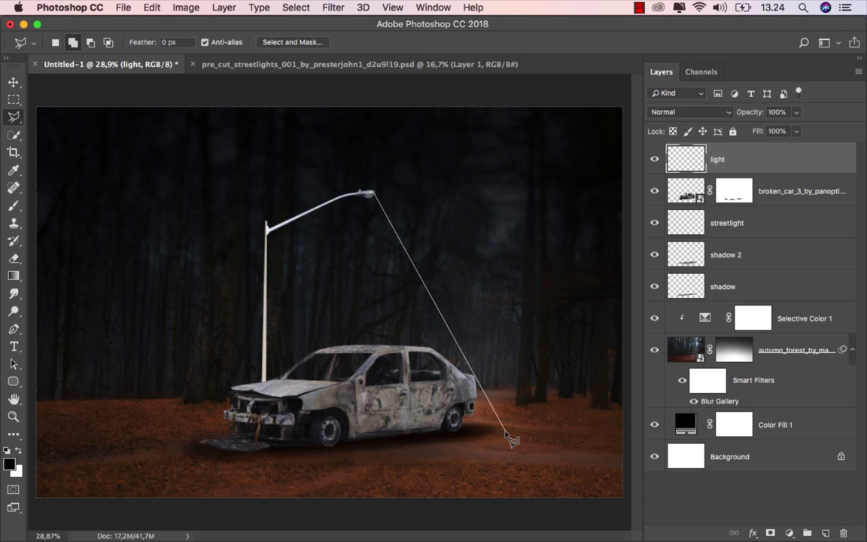
left_click(506, 433)
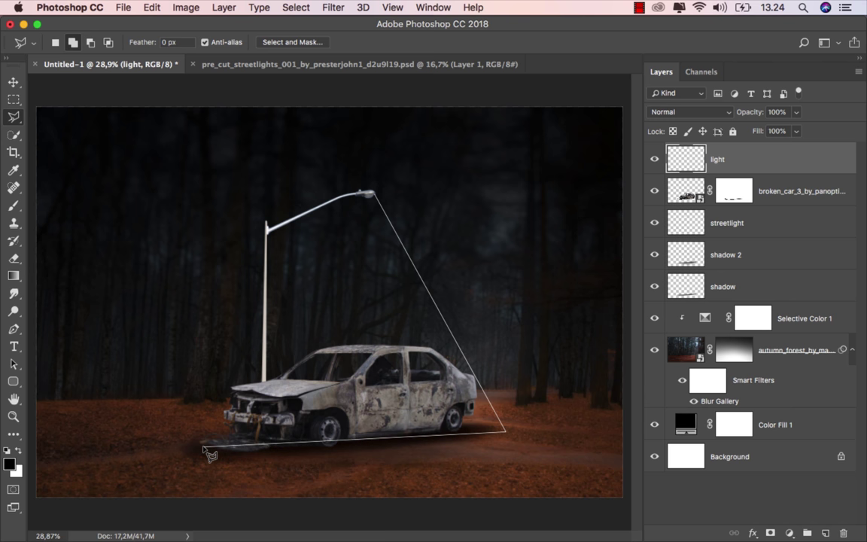
left_click(215, 442)
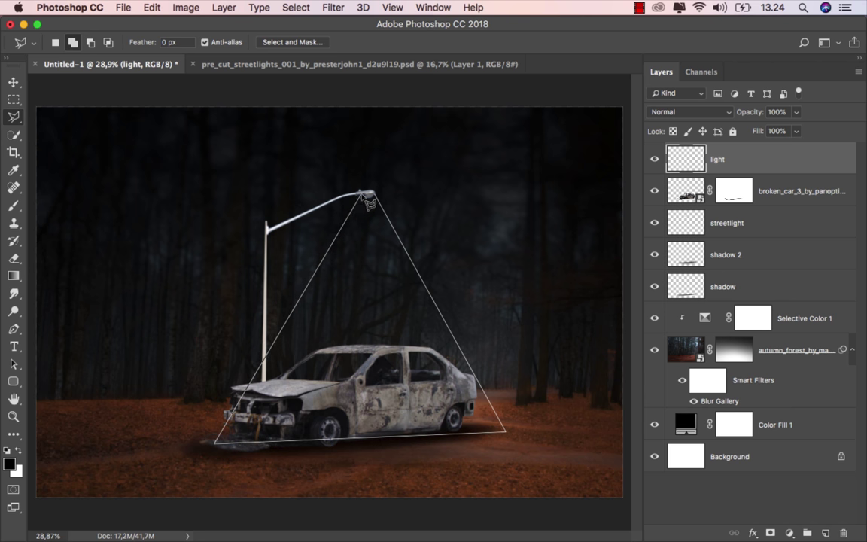
left_click(368, 196)
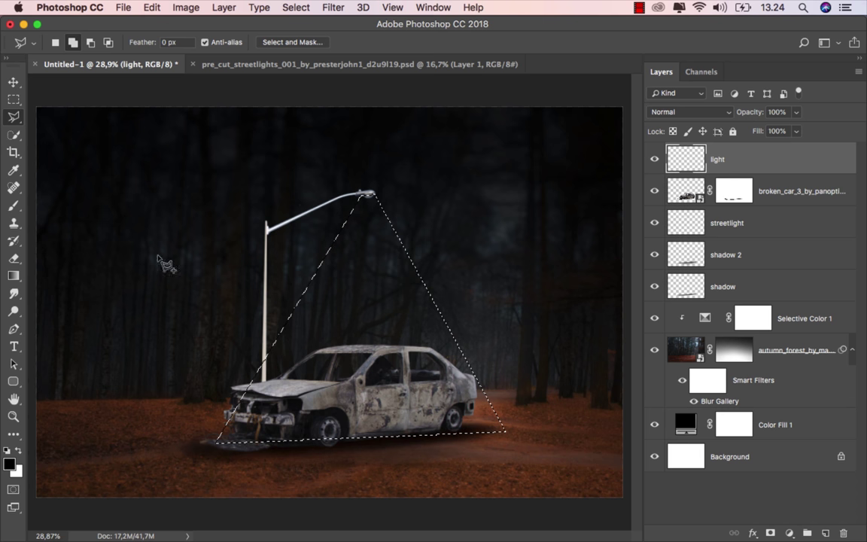
- Set up a near-full-opacity brush with foreground colour #ffb400
left_click(13, 205)
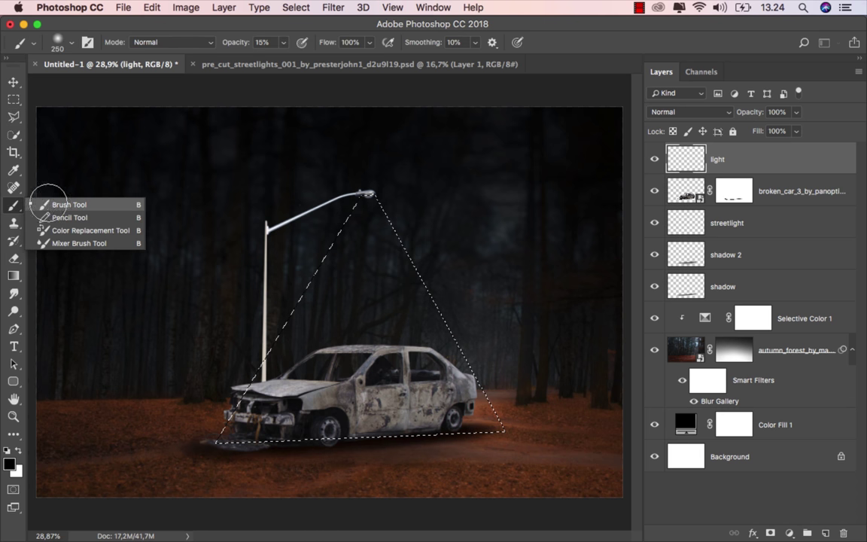
left_click(48, 201)
left_click_drag(283, 43, 347, 59)
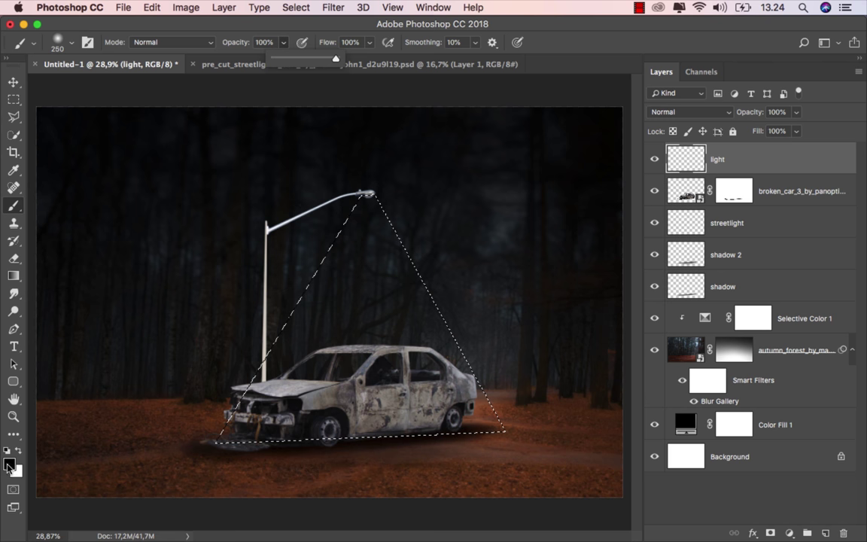
left_click(9, 465)
left_click_drag(701, 376, 708, 380)
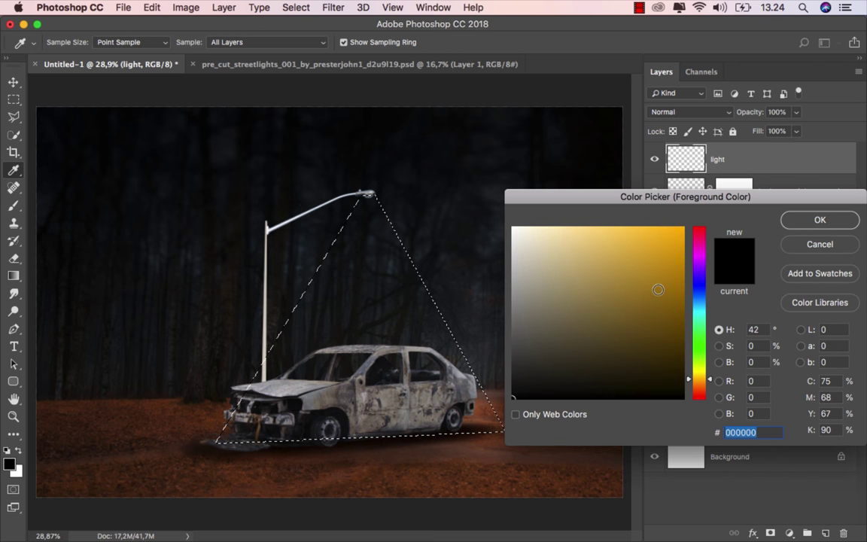
left_click_drag(657, 290, 689, 213)
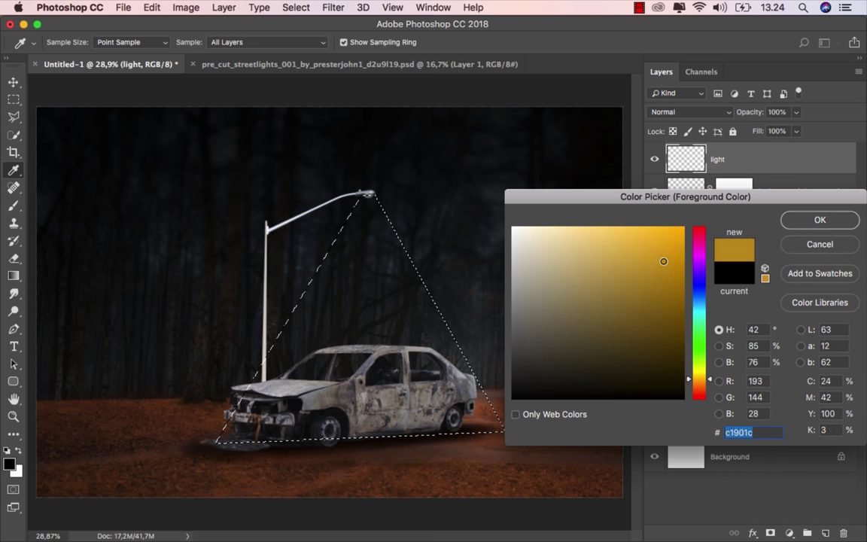
left_click(819, 219)
key("b")
- Fill the triangular selection with the orange-yellow paint and clear the selection
mouse_move(376, 194)
left_mouse_down()
mouse_move(334, 226)
mouse_move(357, 251)
mouse_move(228, 358)
mouse_move(474, 287)
mouse_move(301, 406)
mouse_move(419, 419)
mouse_move(309, 435)
mouse_move(407, 271)
mouse_move(213, 406)
mouse_move(362, 211)
left_mouse_up()
key("bracketright")
key("bracketright")
key("bracketright")
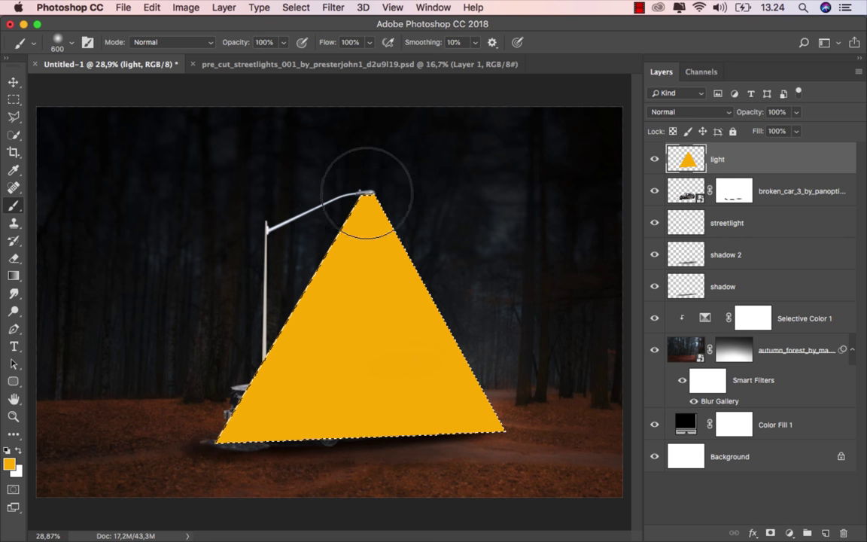
left_click(296, 7)
left_click(316, 36)
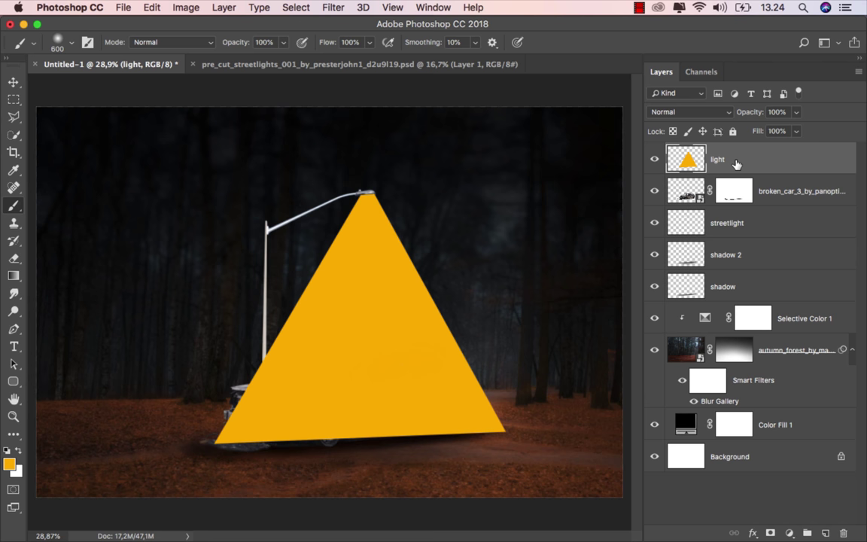
left_click(688, 111)
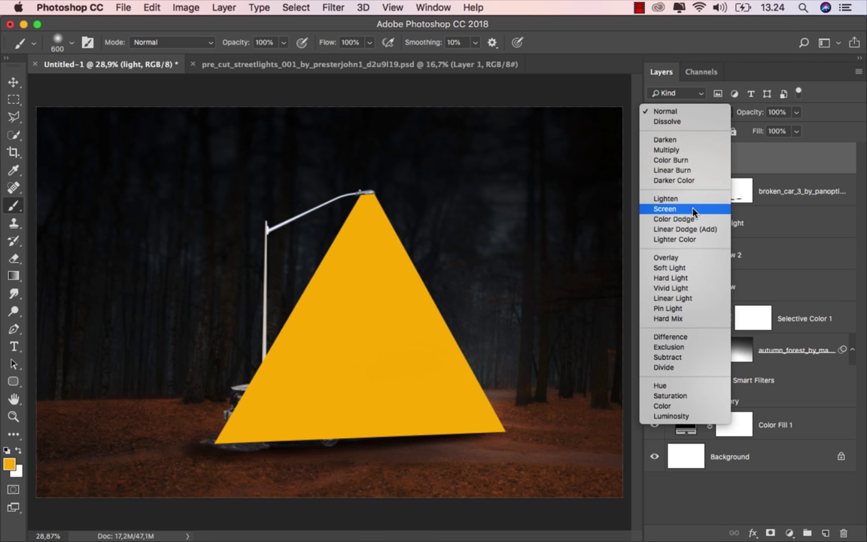
- Set the light layer to Linear Light and soften it with a 14.8 px Gaussian Blur
left_click(694, 298)
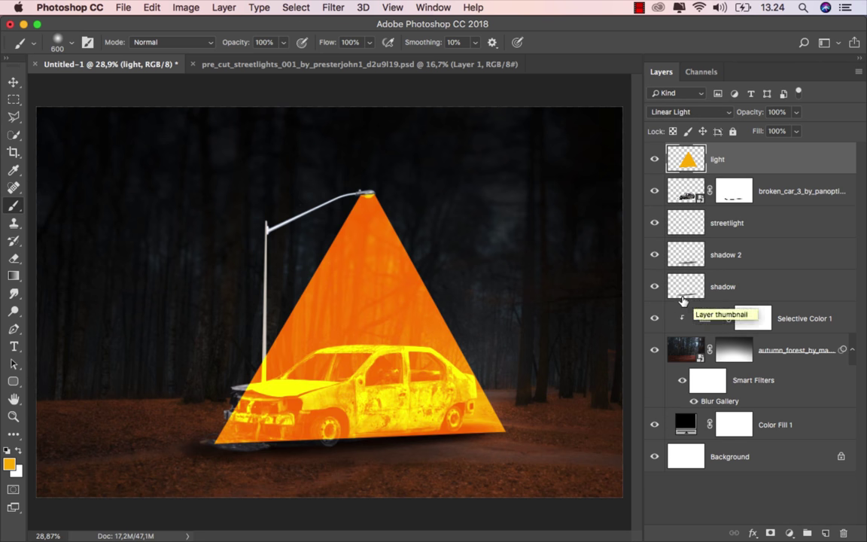
left_click(15, 84)
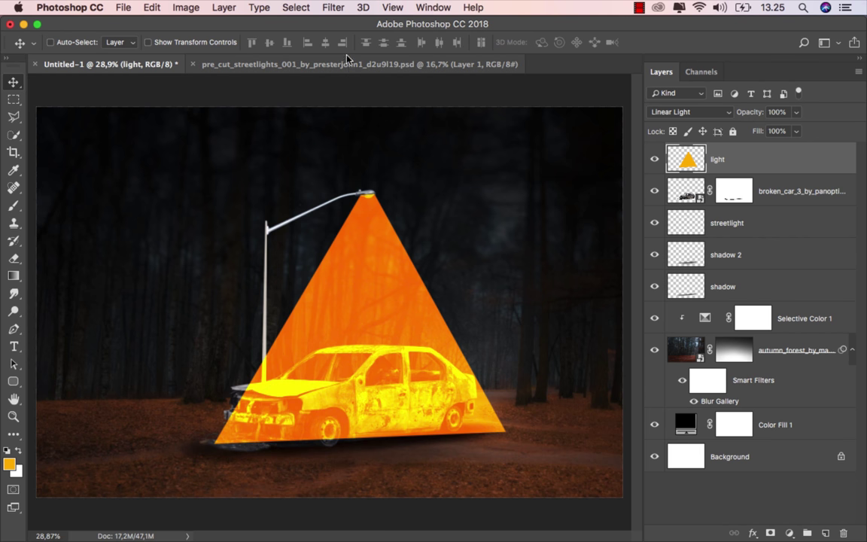
left_click(333, 8)
mouse_move(382, 156)
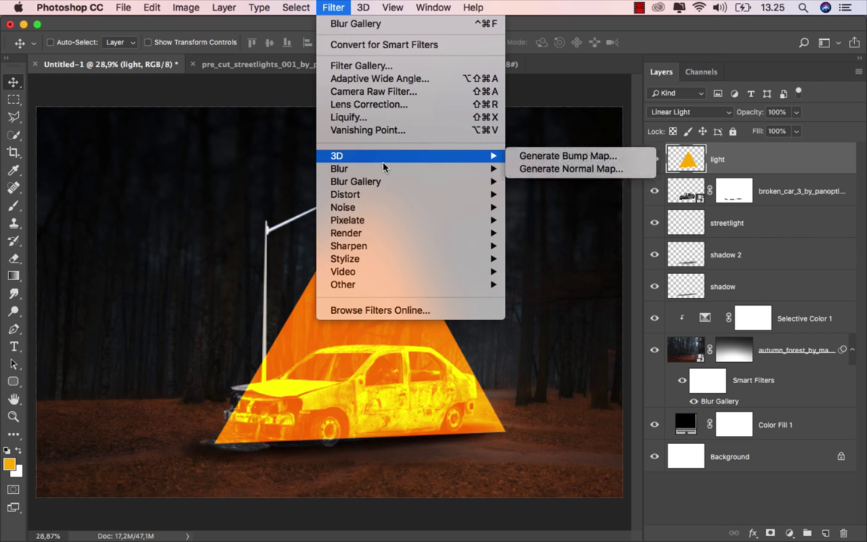
left_click(537, 220)
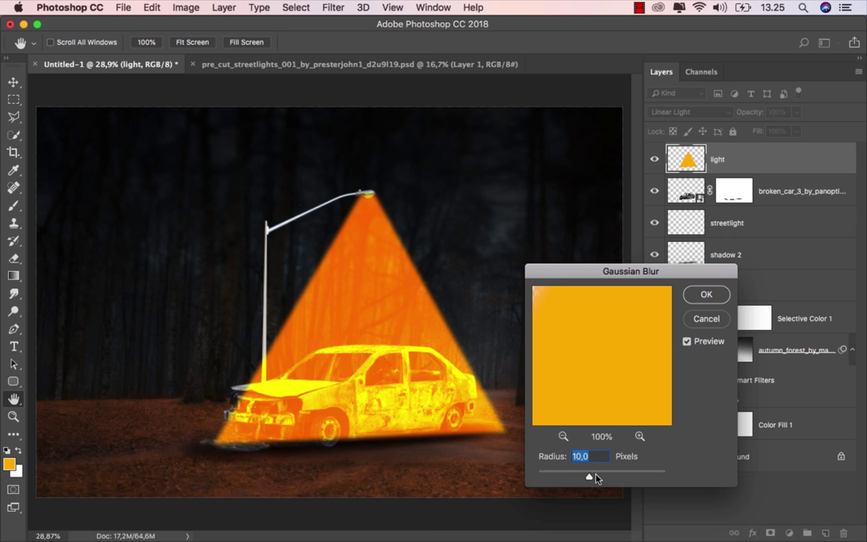
left_click(595, 475)
left_click_drag(596, 478, 592, 478)
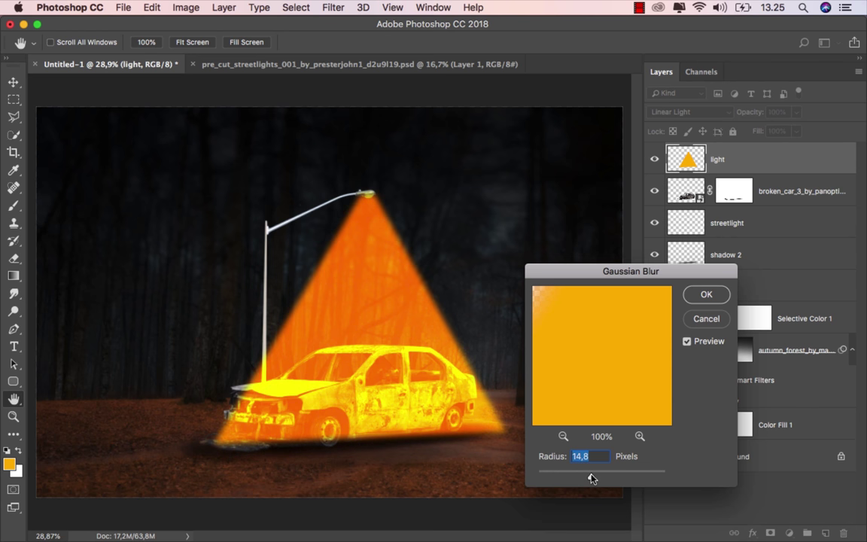
left_click(704, 294)
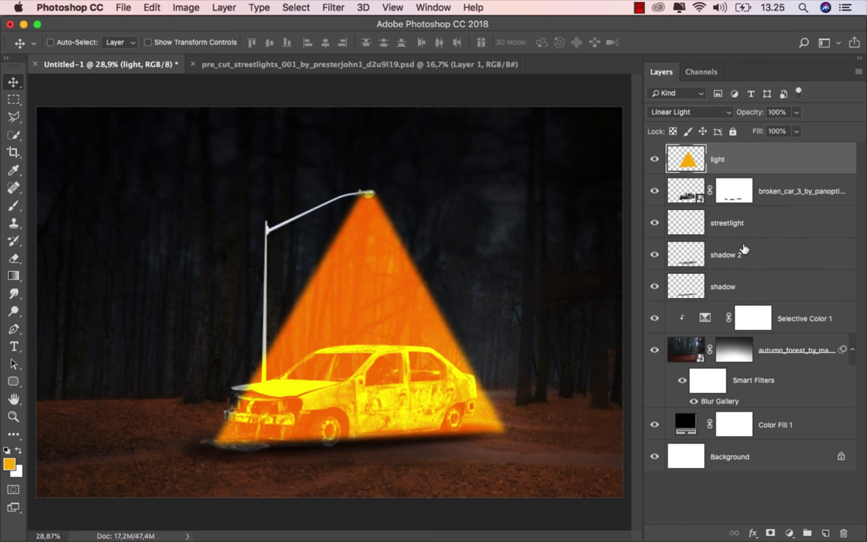
- Add a layer mask to light and fade it with 36% gradients from ground to lamp head
left_click(770, 532)
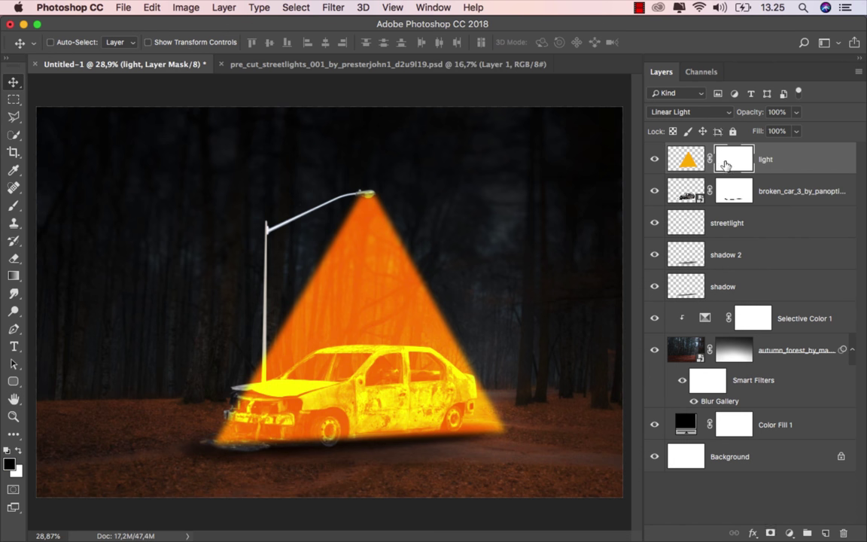
left_click(14, 275)
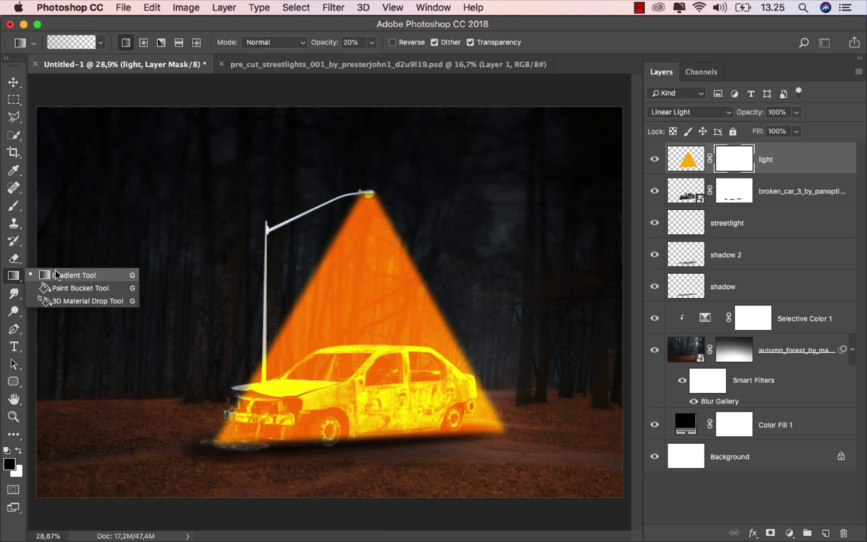
left_click(371, 44)
left_click(359, 32)
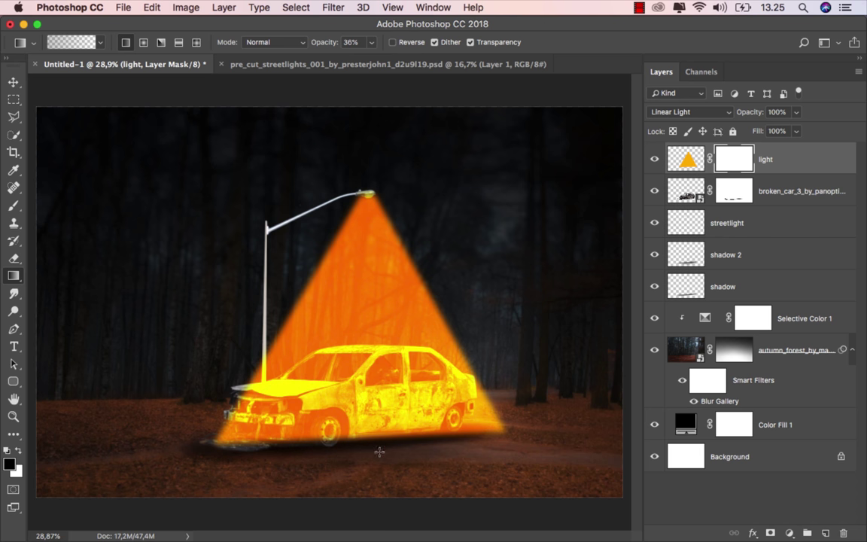
left_click_drag(362, 318, 367, 195)
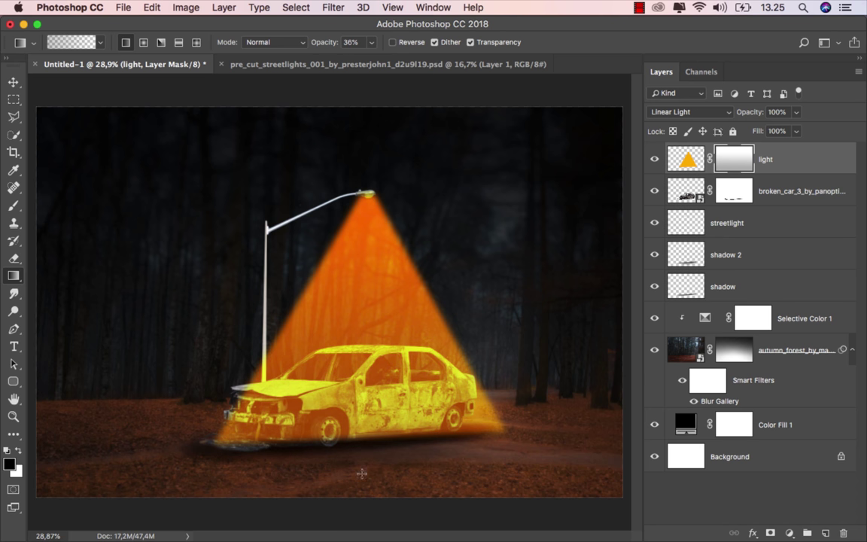
left_click_drag(362, 473, 363, 270)
left_click_drag(368, 457, 369, 376)
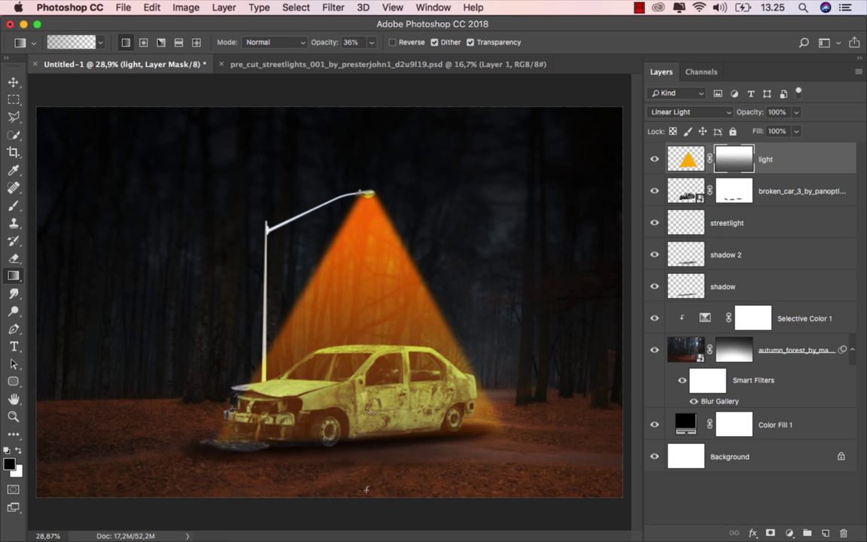
left_click_drag(364, 493, 368, 282)
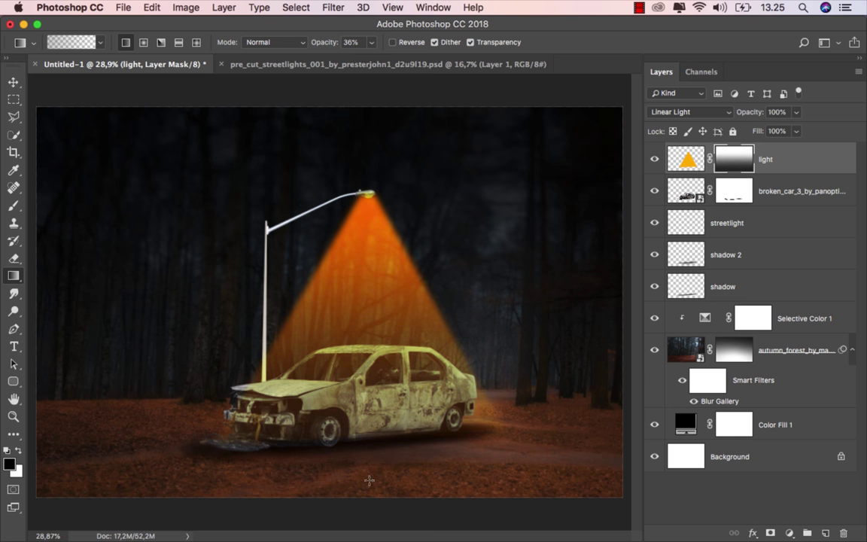
left_click_drag(370, 480, 368, 194)
left_click_drag(373, 480, 373, 194)
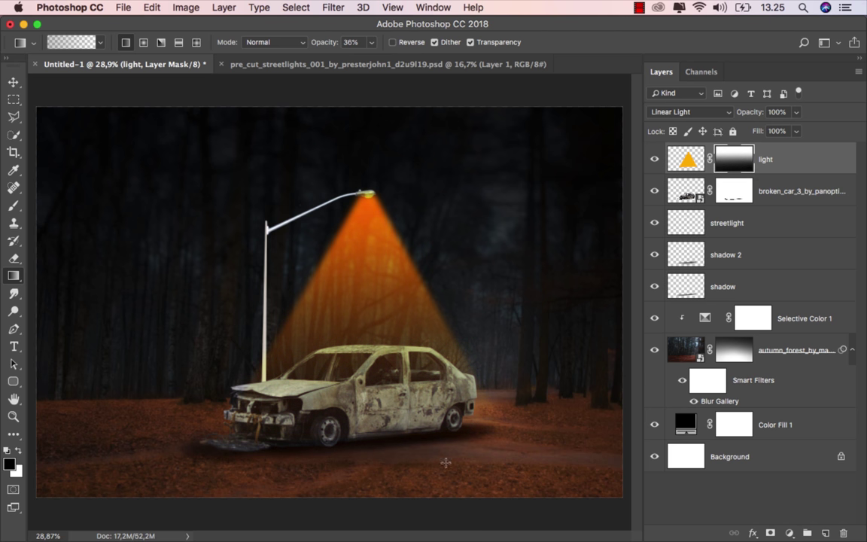
left_click_drag(360, 488, 362, 194)
- Toggle the light cone and streetlight visibility to compare, then select the streetlight layer
left_click(14, 82)
left_click(654, 159)
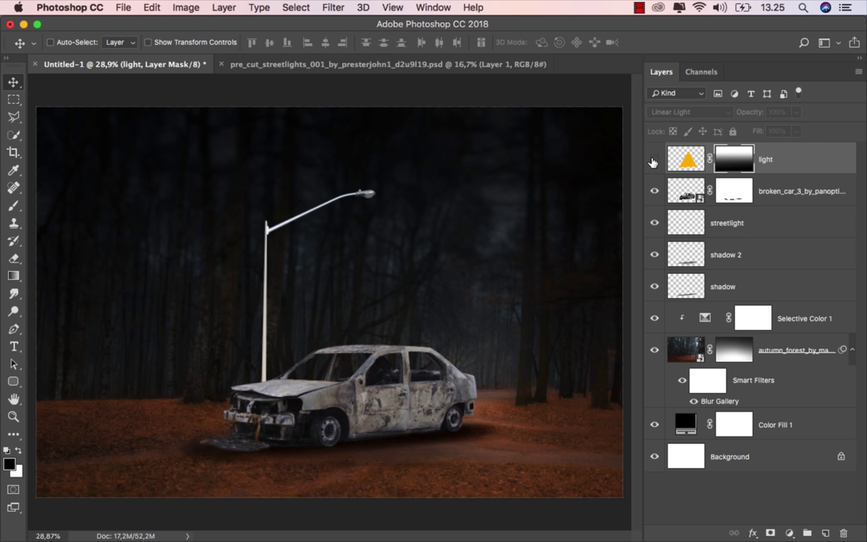
left_click(654, 160)
key("super+2")
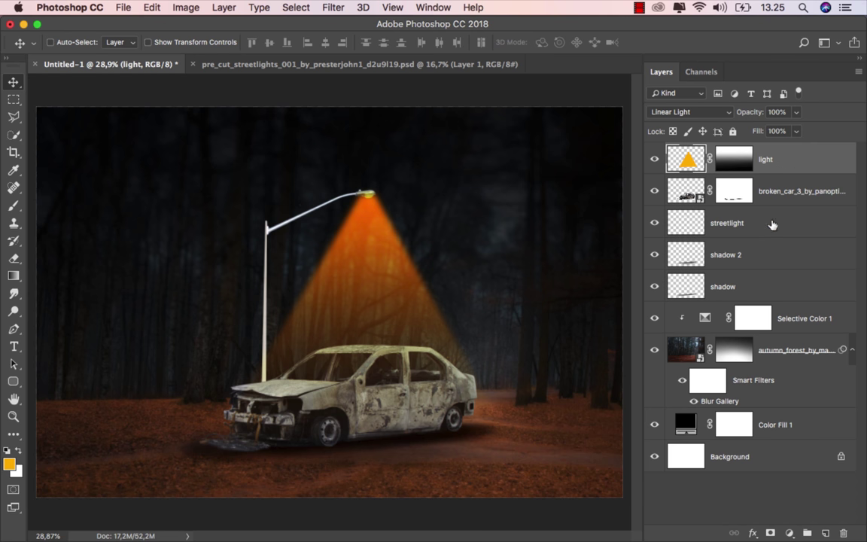
left_click(686, 227)
left_click(654, 224)
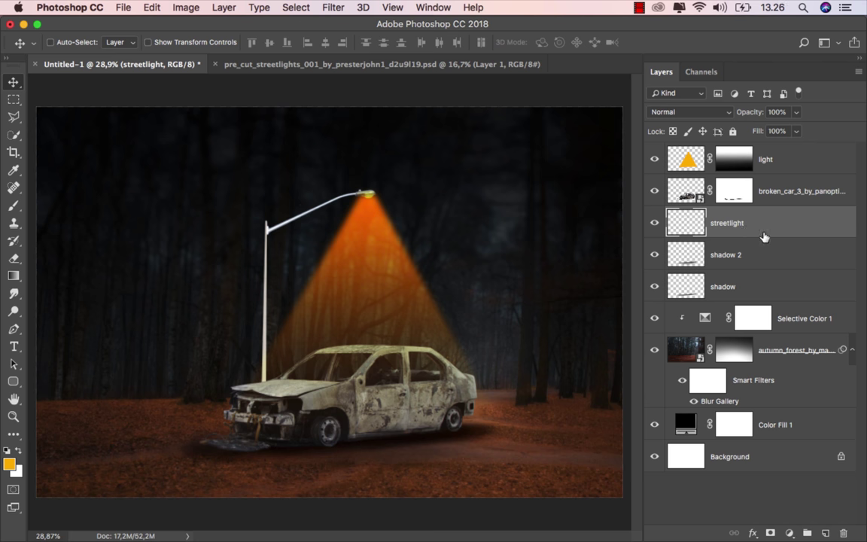
- Create a new layer named color clipped to the streetlight layer
key("super+alt+shift+n")
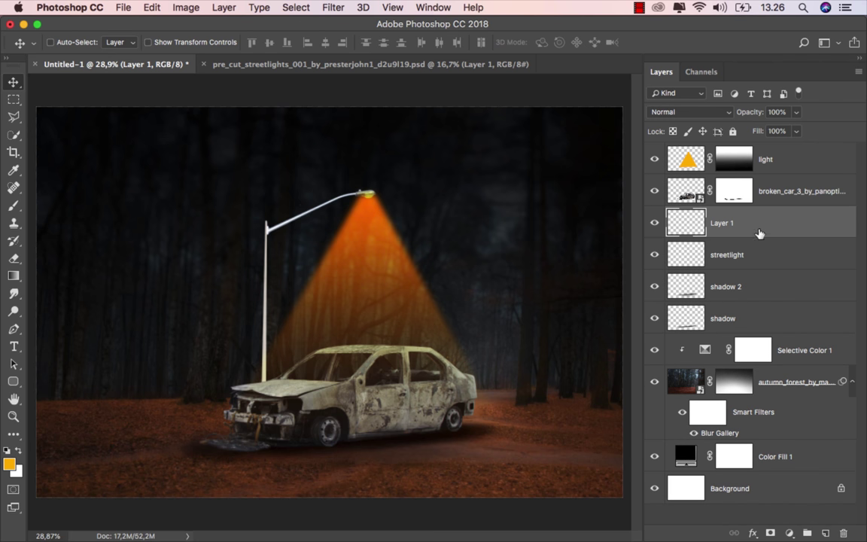
right_click(758, 226)
left_click(669, 454)
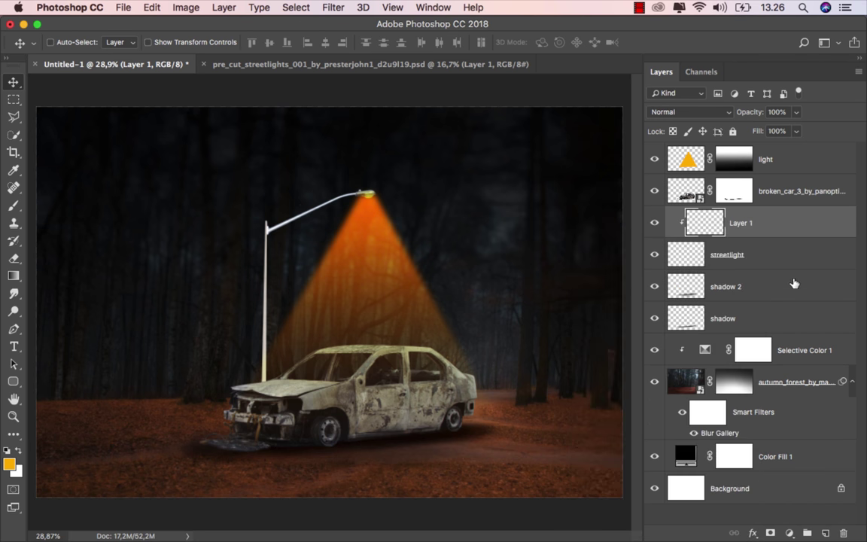
type("d")
key("Return")
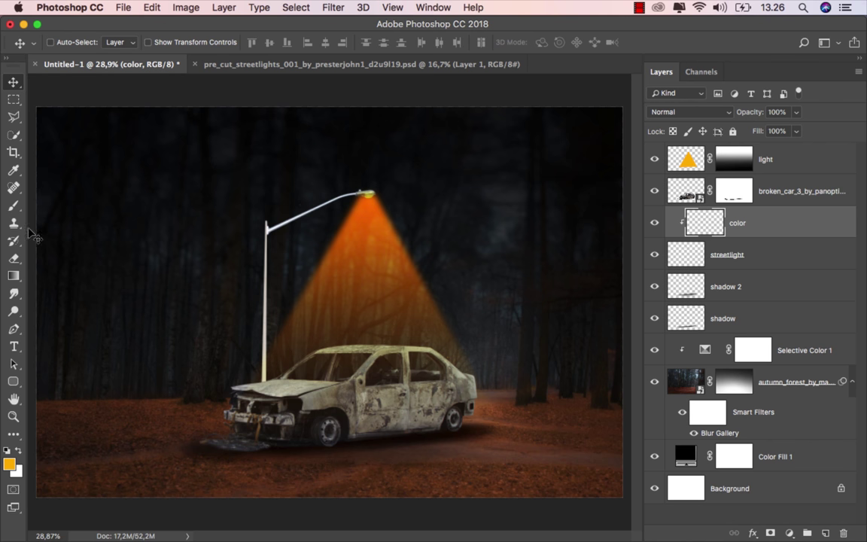
- Brush orange over the streetlight's pole, arm and lamp head on the color layer
left_click(13, 205)
left_click(53, 185)
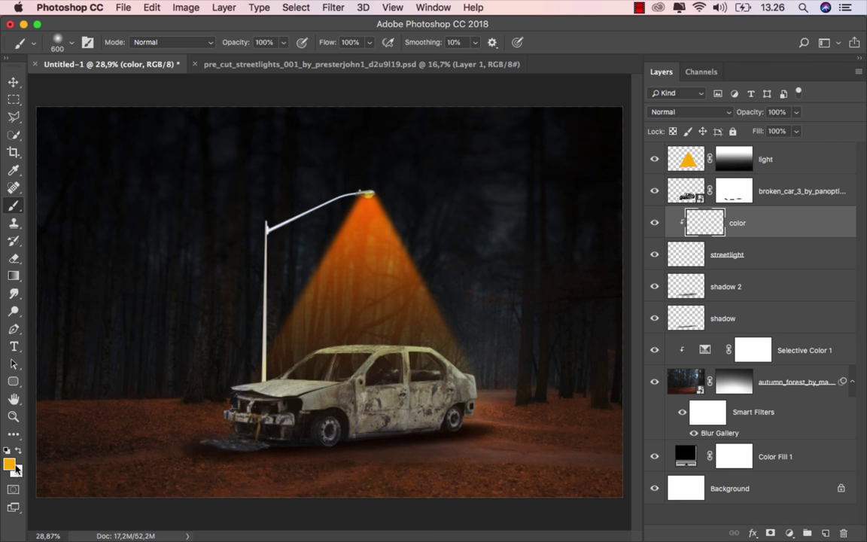
left_click(13, 466)
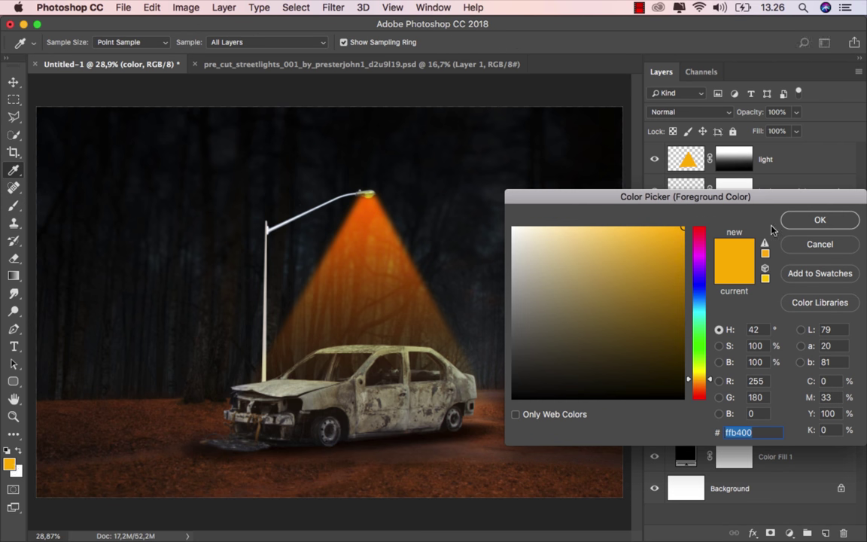
left_click(816, 220)
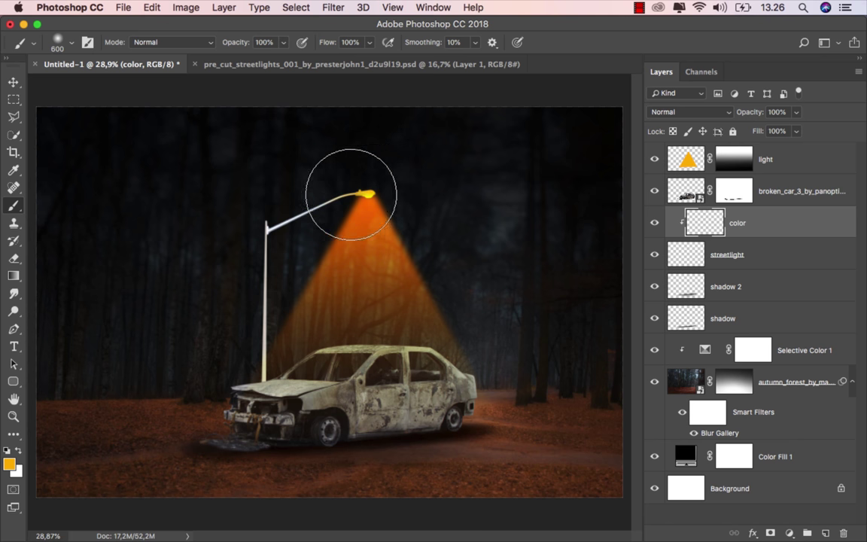
mouse_move(351, 194)
left_mouse_down()
mouse_move(267, 209)
mouse_move(256, 386)
left_mouse_up()
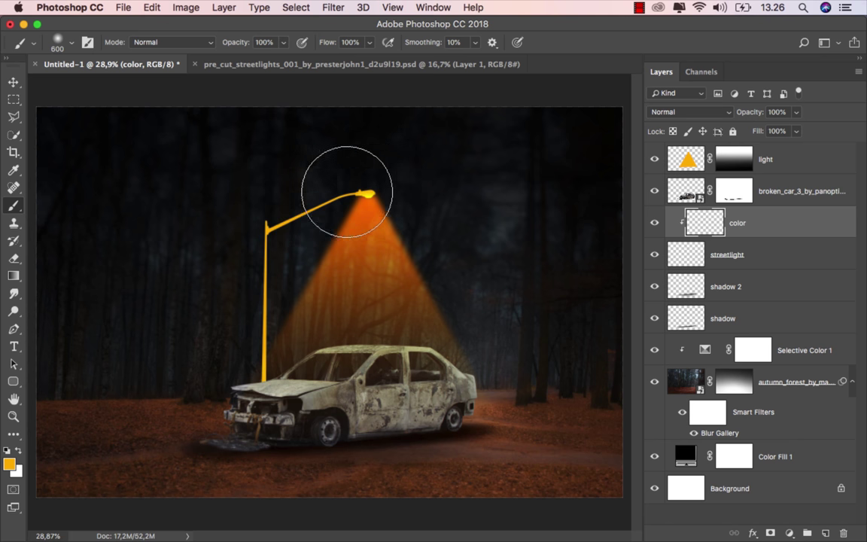
left_click_drag(347, 191, 390, 185)
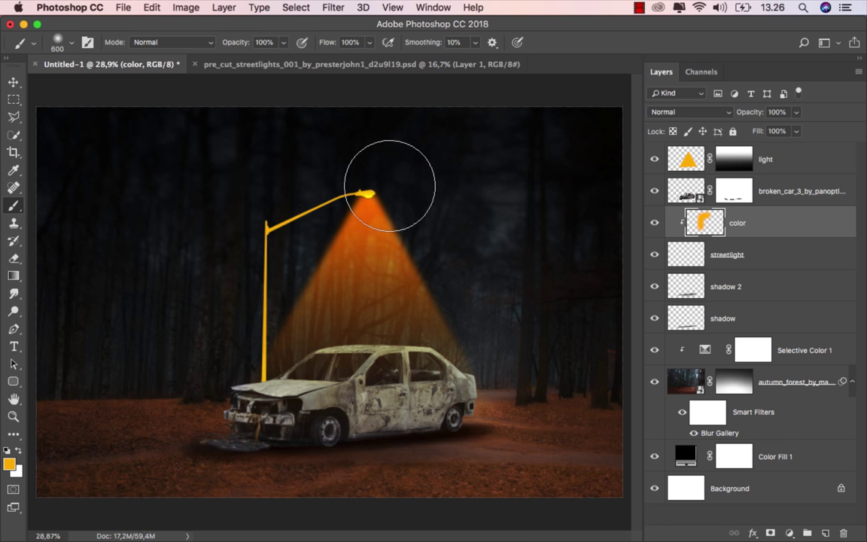
- Set the color layer to Linear Light and shift its Hue/Saturation hue to -20
left_click(689, 112)
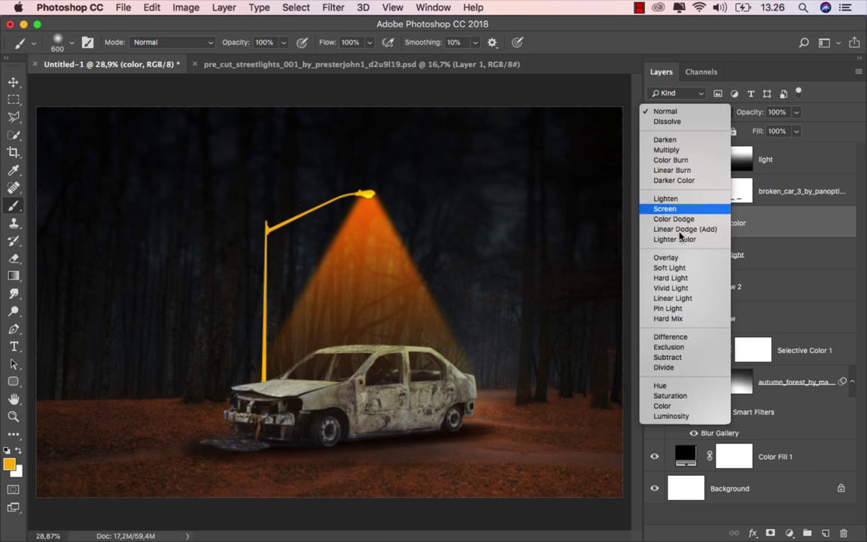
left_click(675, 298)
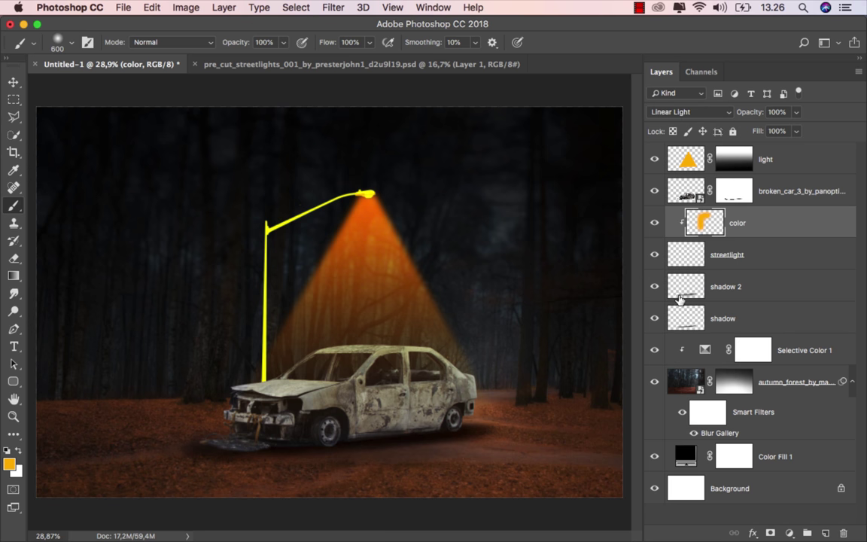
left_click(15, 82)
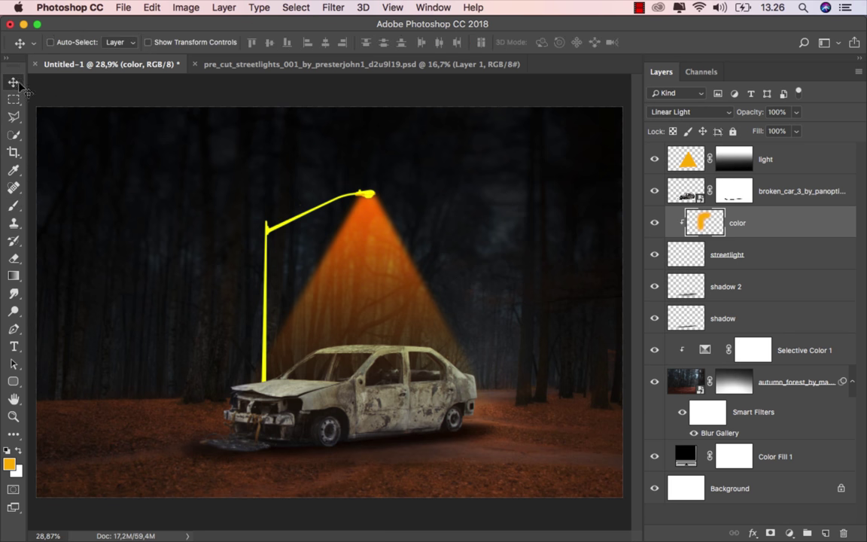
left_click(654, 222)
key("super+u")
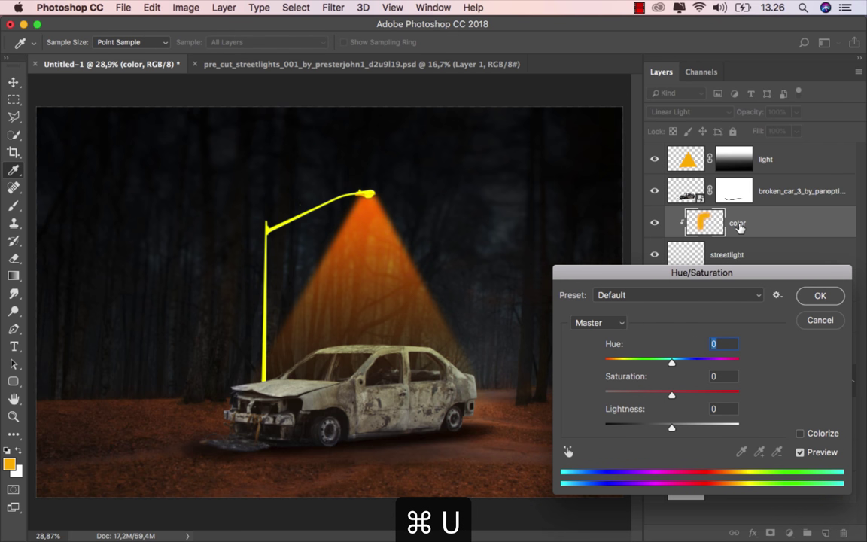
left_click_drag(672, 361, 663, 362)
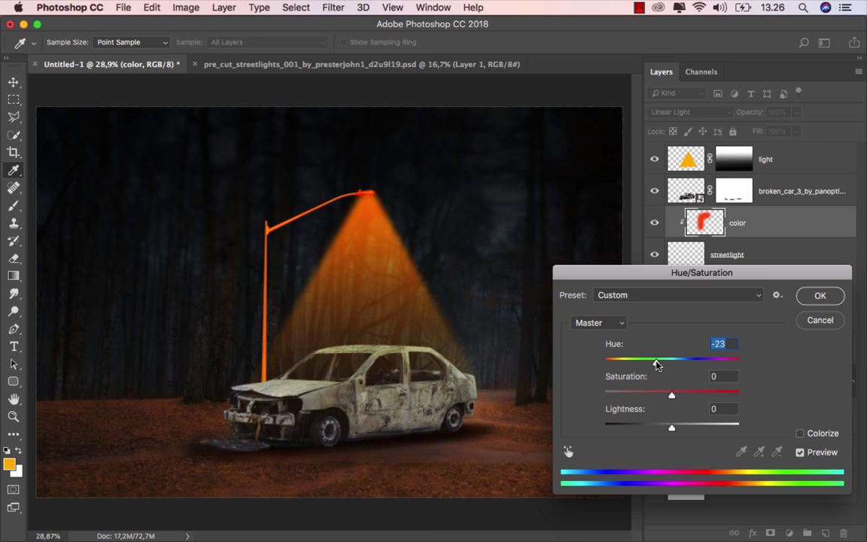
left_click_drag(657, 365, 659, 365)
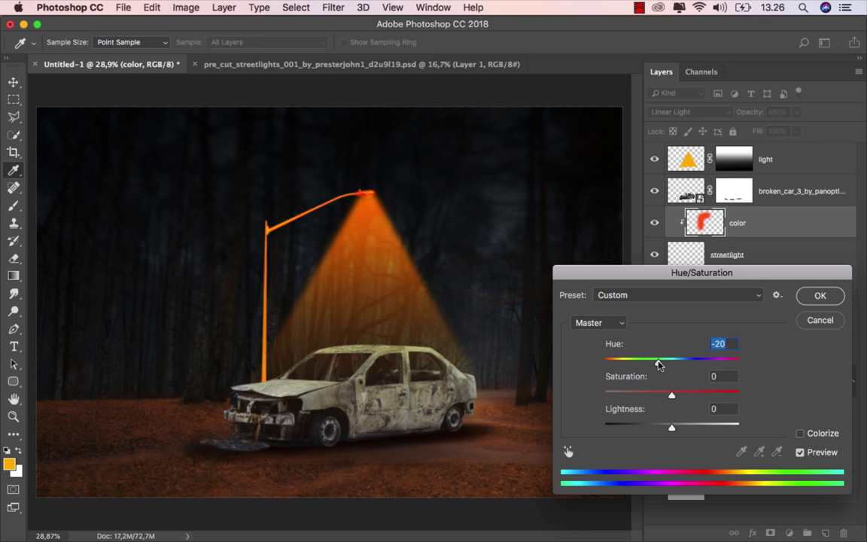
left_click(819, 297)
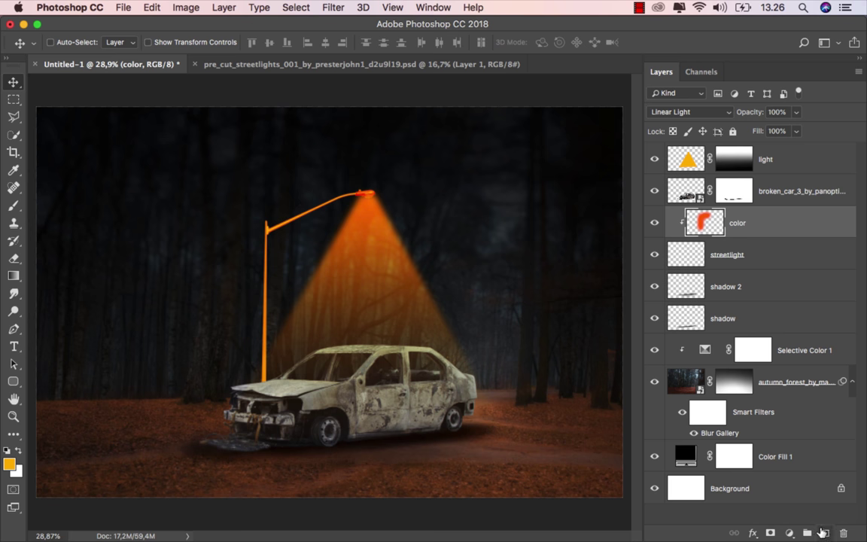
- Add a new layer named black clipped to the streetlight, in Overlay blend mode
left_click(824, 532)
right_click(746, 223)
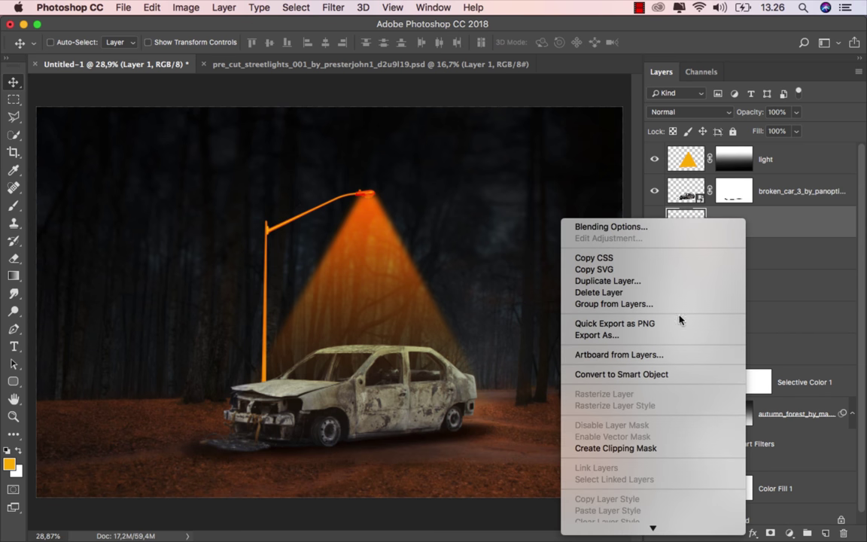
left_click(617, 447)
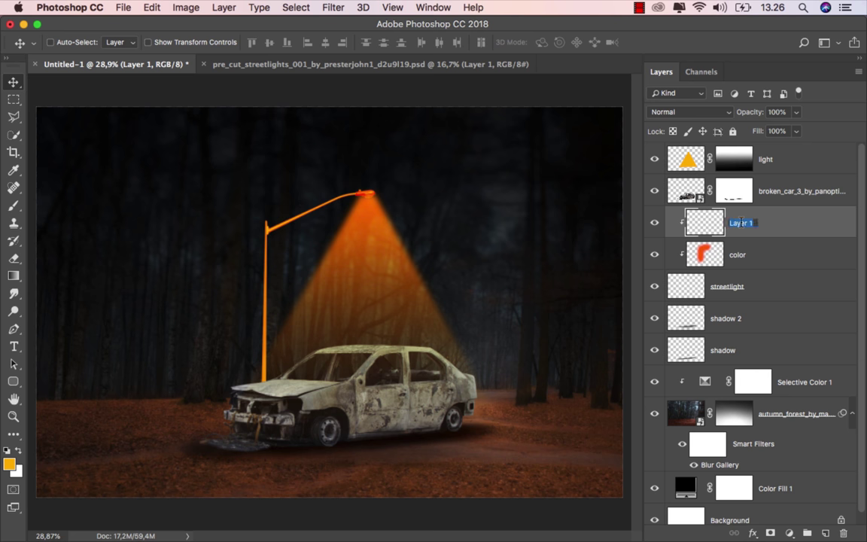
type("black")
key("Return")
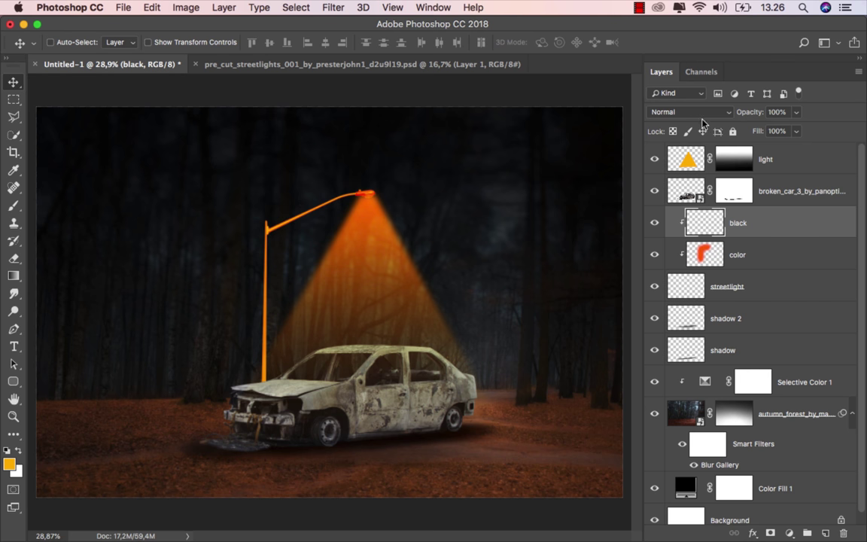
left_click(701, 114)
left_click(691, 254)
- Paint black shading strokes with a small brush along the pole's left edge toward the lamp arm
left_click(14, 206)
left_click(67, 200)
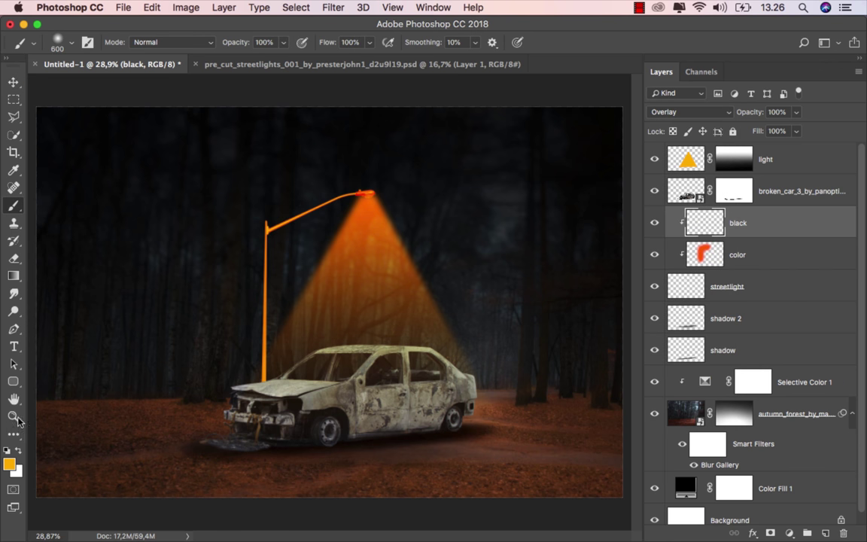
left_click(7, 452)
scroll(248, 319, "up", 3)
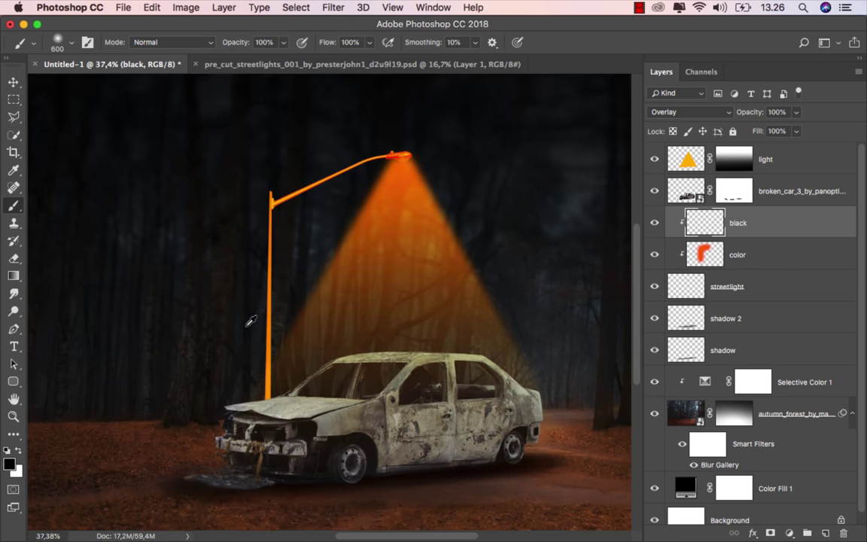
scroll(263, 316, "up", 3)
key("bracketleft")
key("bracketleft")
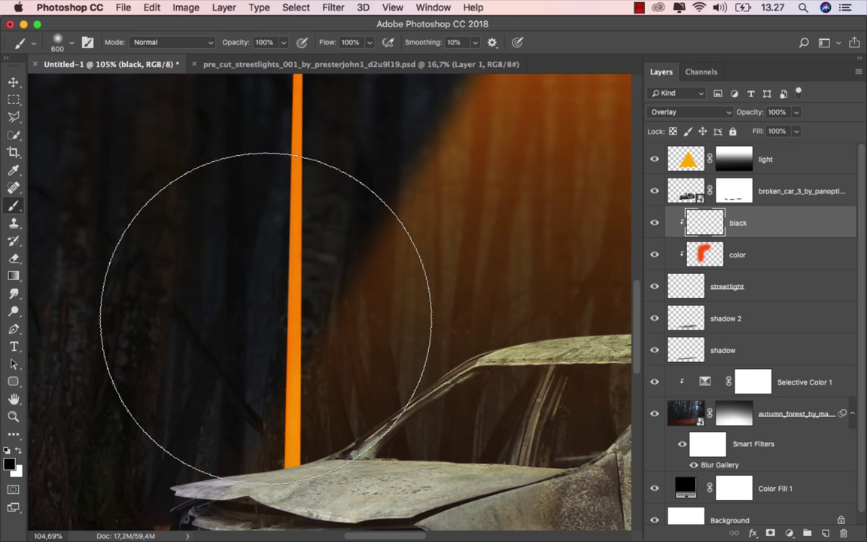
key("bracketleft")
key("bracketleft")
key("bracketleft")
key("bracketleft")
key("bracketleft")
key("bracketleft")
key("bracketleft")
key("bracketleft")
key("bracketleft")
key("bracketleft")
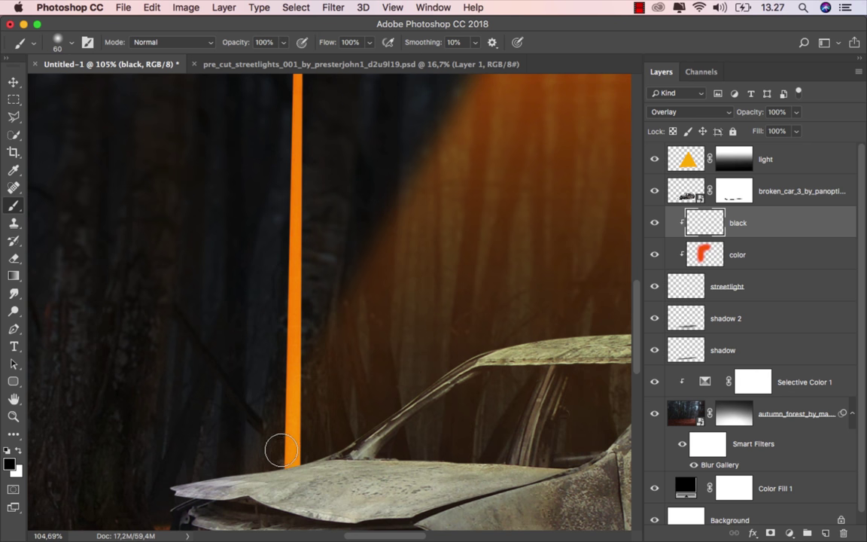
mouse_move(275, 472)
left_mouse_down()
mouse_move(270, 199)
mouse_move(265, 304)
left_mouse_up()
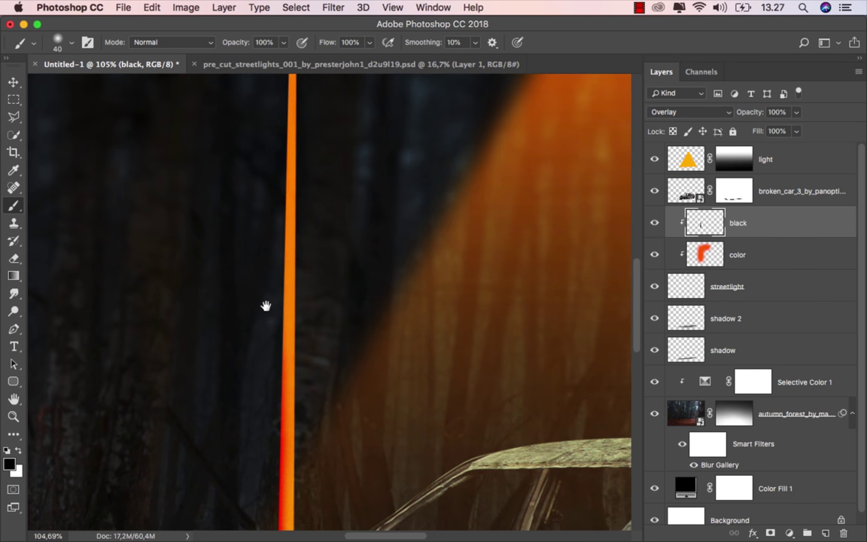
left_click_drag(265, 417, 277, 234)
mouse_move(267, 304)
left_mouse_down()
mouse_move(251, 383)
mouse_move(258, 267)
mouse_move(240, 381)
mouse_move(241, 261)
mouse_move(197, 313)
mouse_move(230, 323)
mouse_move(453, 228)
mouse_move(557, 210)
left_mouse_up()
- Toggle the black and streetlight layers to compare, then select the streetlight layer
scroll(483, 321, "right", 2)
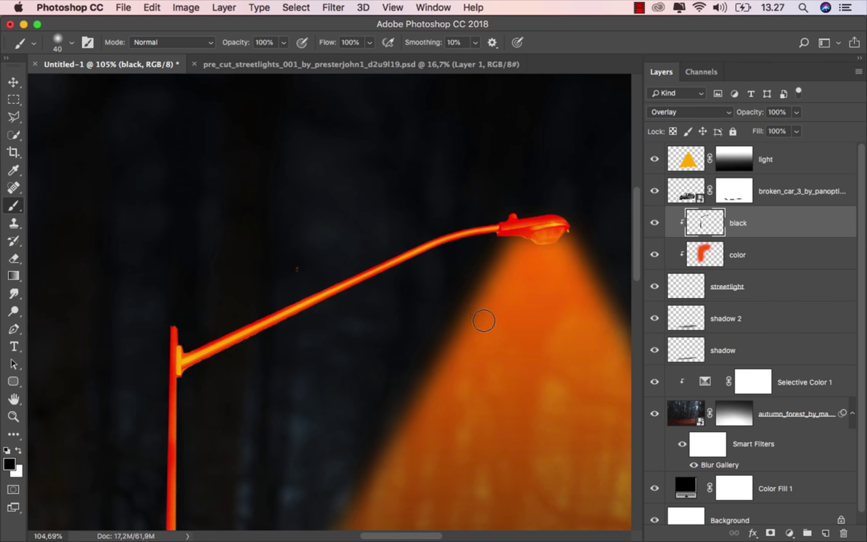
left_click(654, 226)
left_click(654, 226)
left_click(656, 290)
left_click(741, 293)
- Recheck the streetlight and shading visibility, then select the Selective Color 1 layer mask
left_click(15, 259)
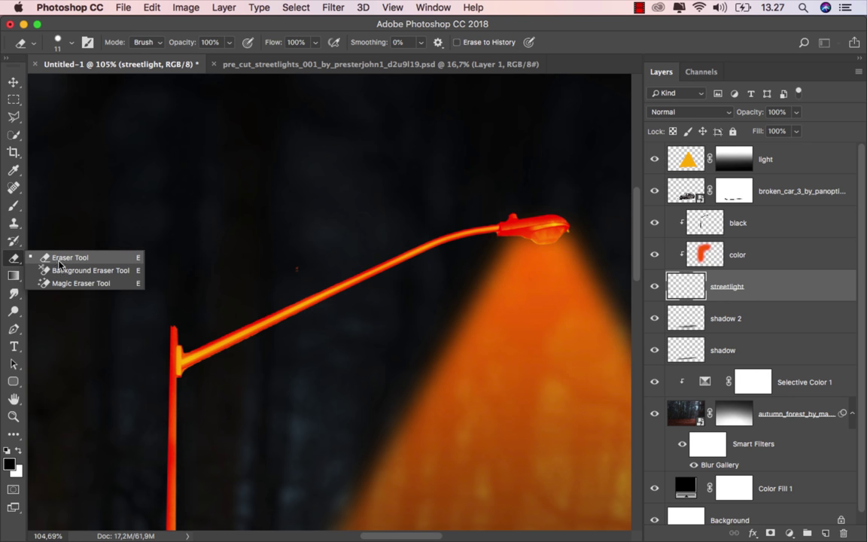
left_click(75, 253)
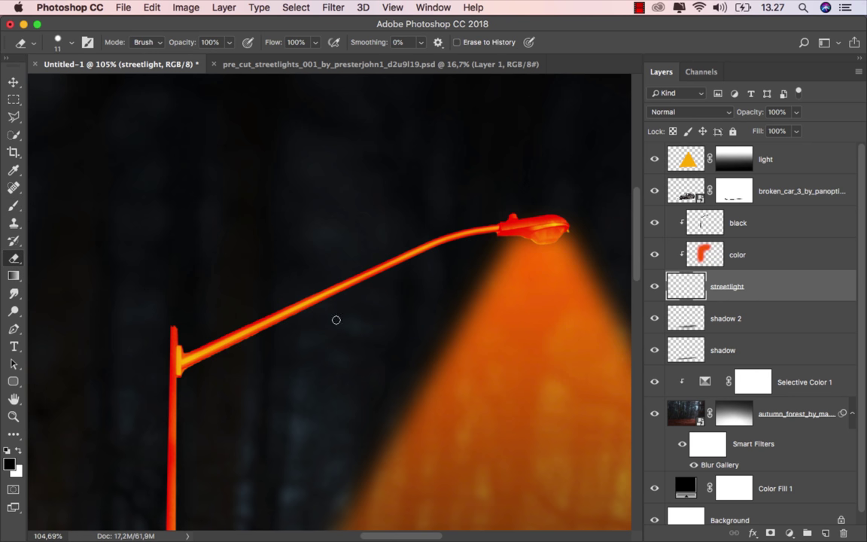
scroll(335, 320, "down", 3)
scroll(336, 320, "down", 4)
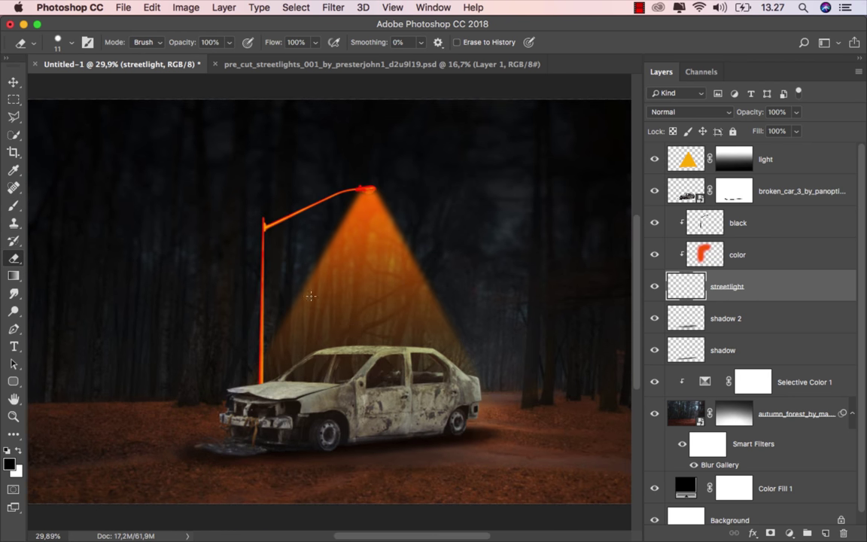
left_click(13, 83)
left_click(654, 285)
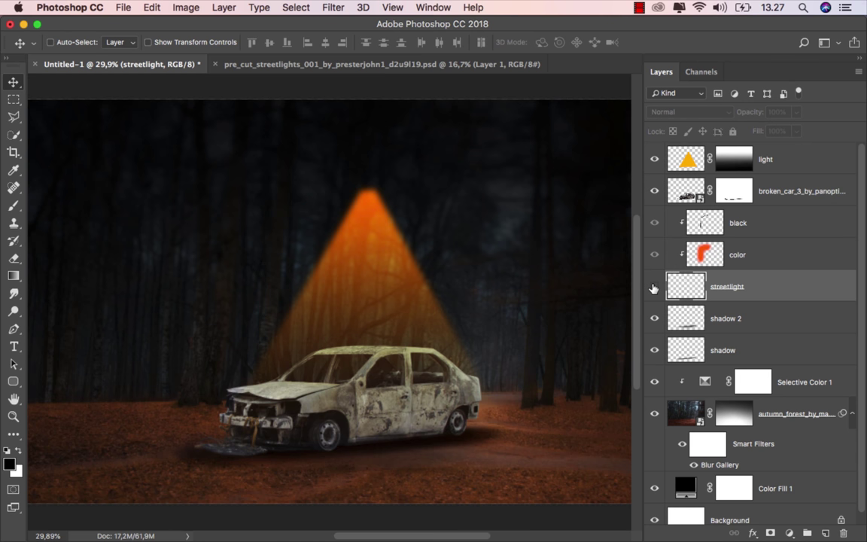
left_click(654, 223)
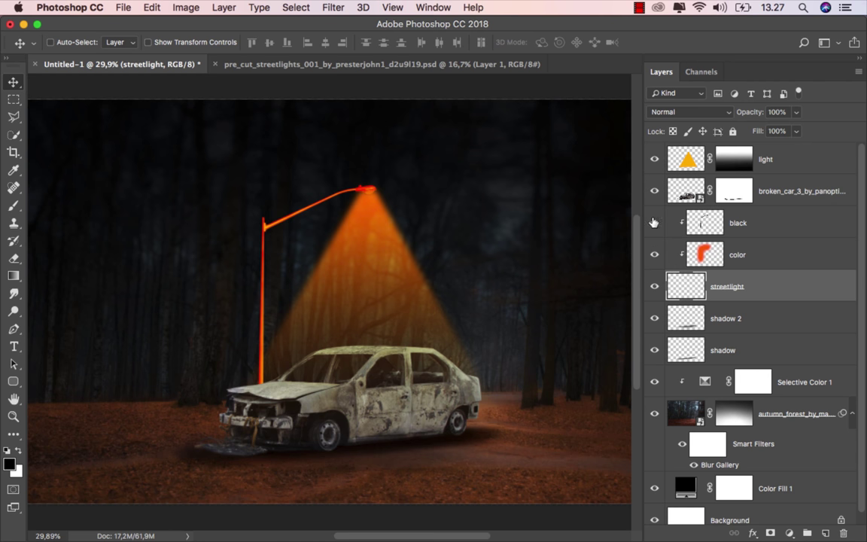
scroll(459, 316, "up", 1)
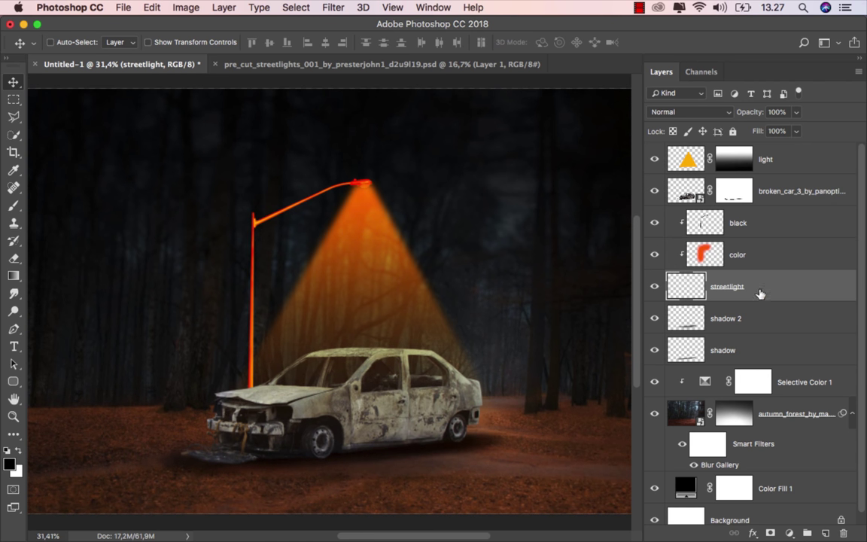
left_click(800, 383)
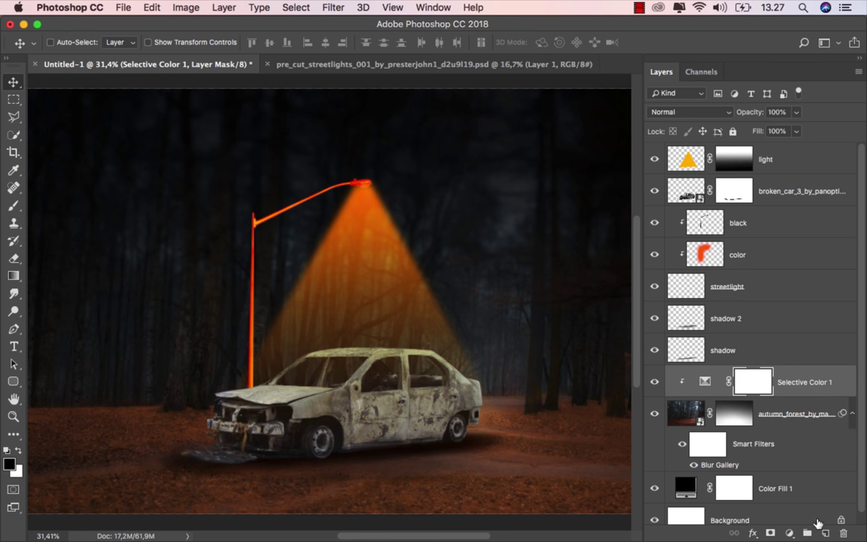
- Add an empty layer named 'foggy' and pick the 430 cloud brush from the environment brushes
left_click(822, 532)
type("foggy")
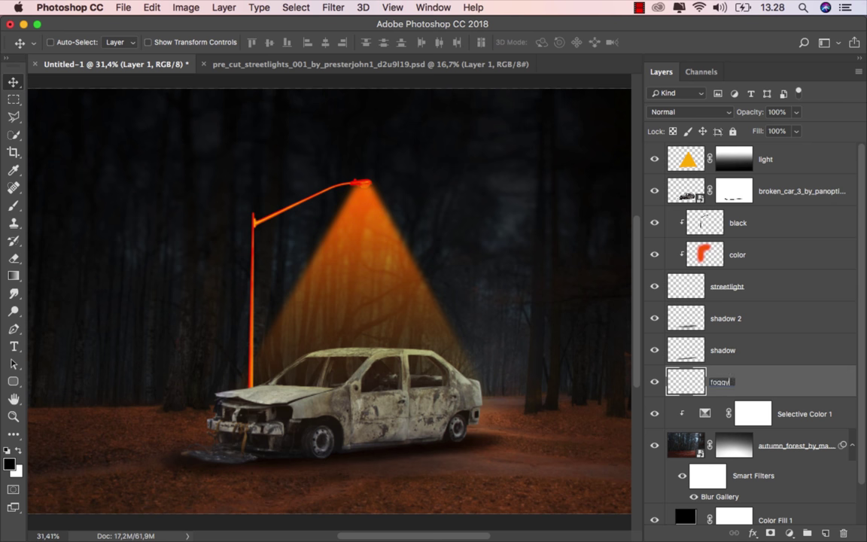
key("Return")
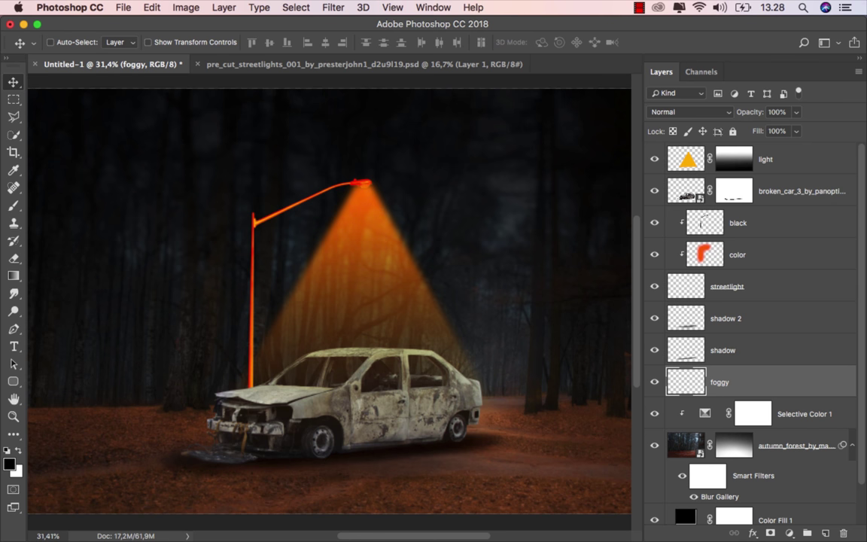
right_click(12, 204)
left_click(45, 185)
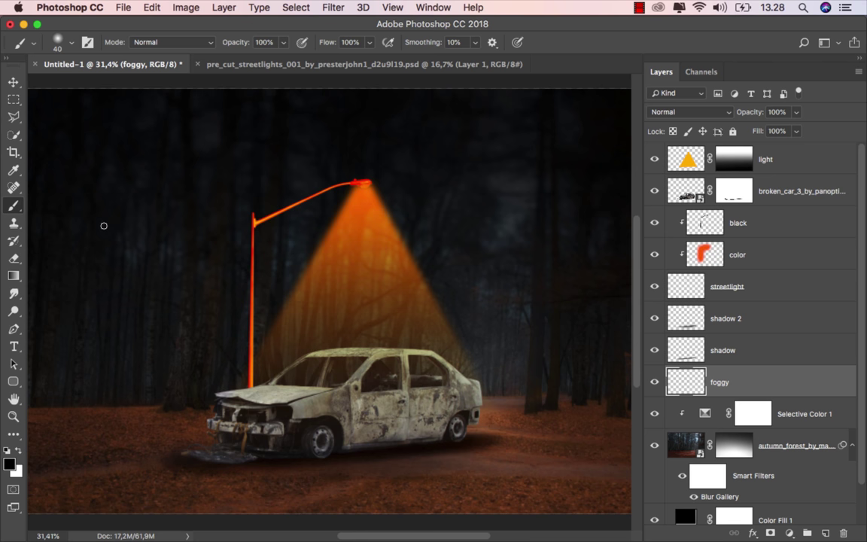
right_click(185, 204)
left_click(207, 299)
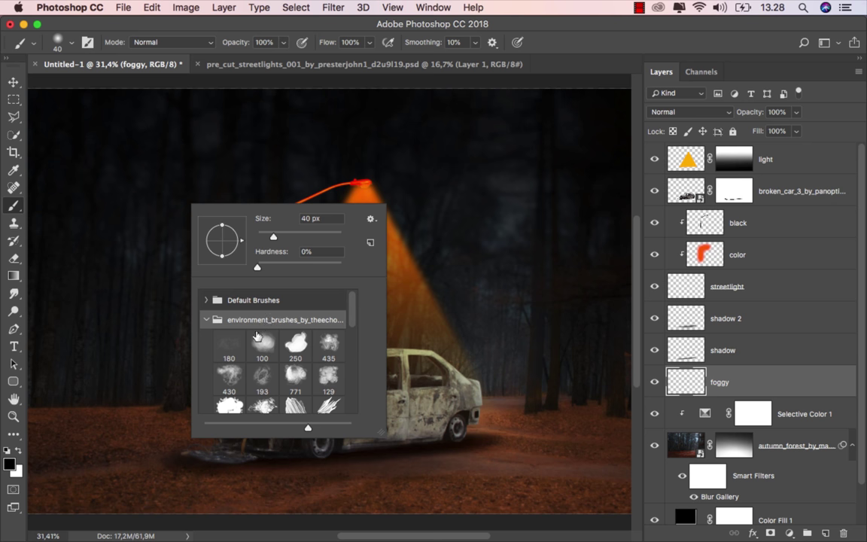
left_click(228, 374)
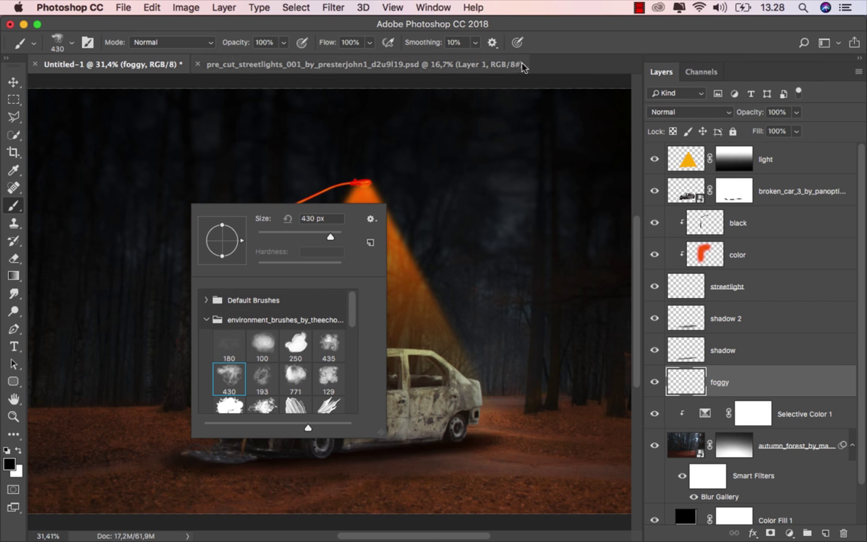
left_click(487, 43)
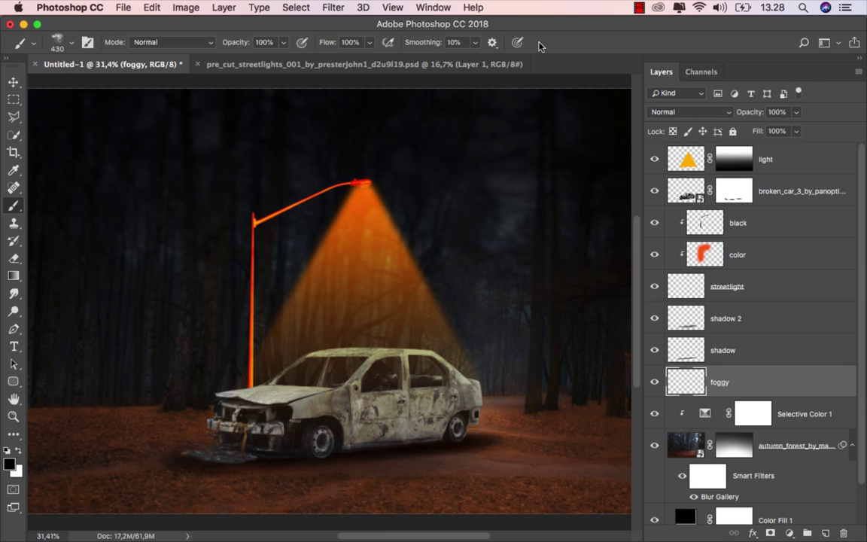
- Sample orange #b1610a from the light cone as foreground, with 10% brush opacity and 1000 px size
left_click(9, 464)
left_click(376, 260)
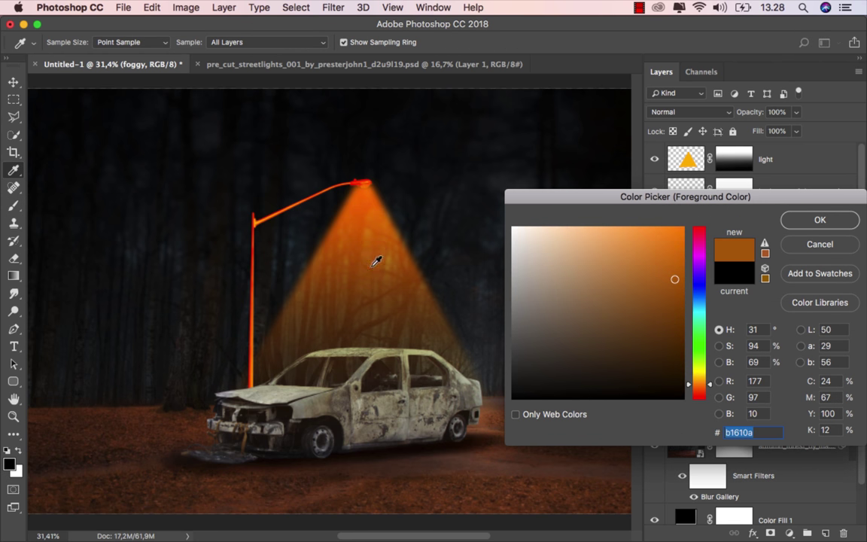
left_click(818, 219)
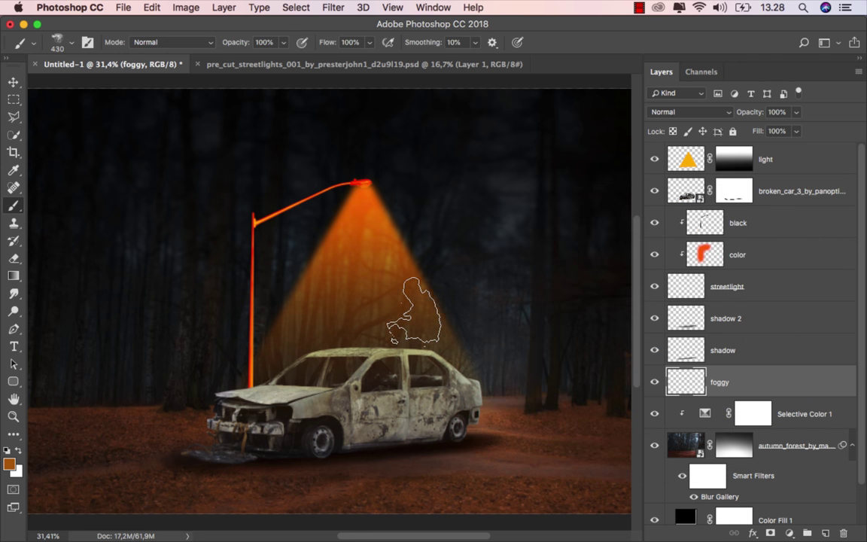
left_click(285, 44)
type("10")
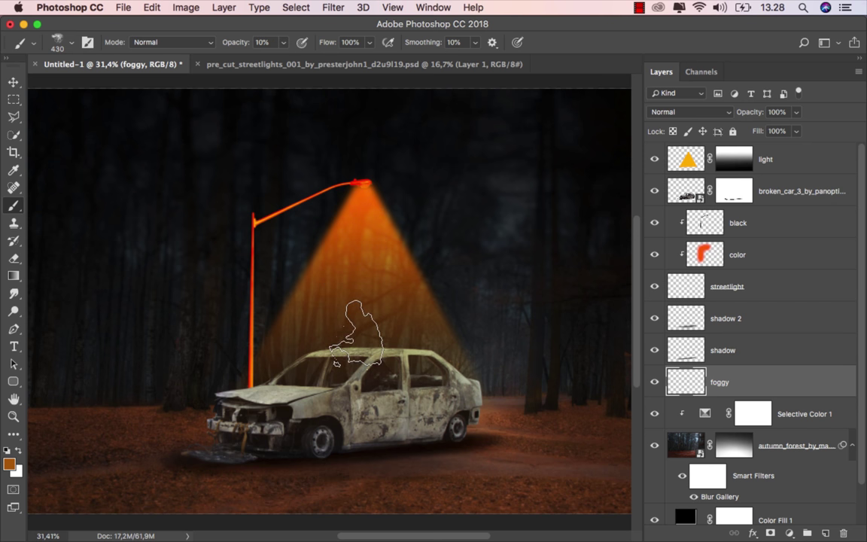
scroll(357, 334, "down", 1)
scroll(357, 334, "down", 1)
key("bracketright")
key("bracketright")
key("bracketright")
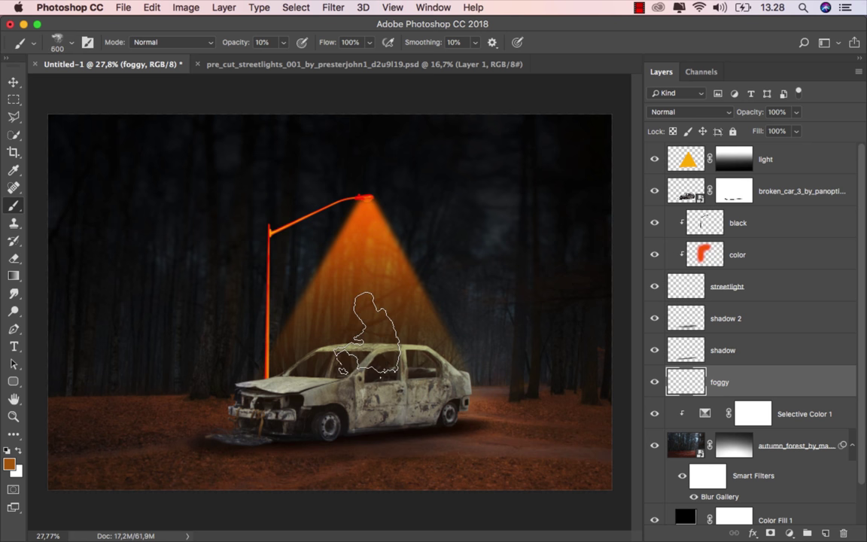
key("bracketright")
key("bracketright")
key("bracketright")
key("bracketright")
key("bracketright")
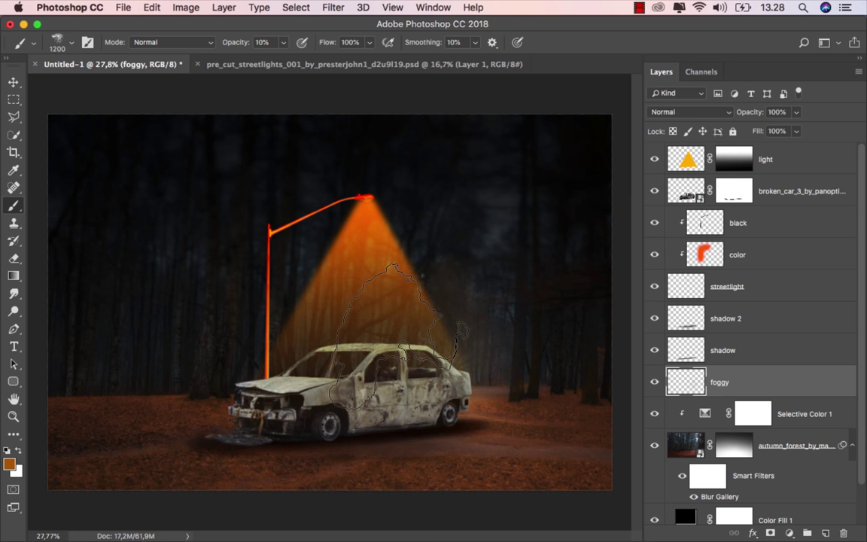
key("bracketleft")
key("bracketleft")
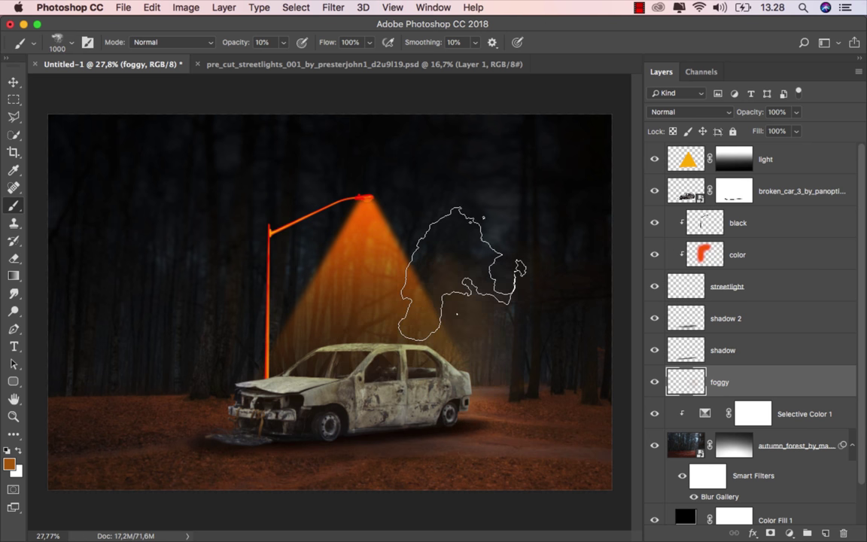
- Paint faint orange haze around the lamp post, lower 'foggy' to 80% opacity, then select broken_car
mouse_move(299, 219)
left_mouse_down()
mouse_move(197, 337)
mouse_move(334, 267)
mouse_move(500, 338)
mouse_move(407, 354)
mouse_move(130, 359)
mouse_move(180, 281)
mouse_move(223, 241)
mouse_move(383, 217)
mouse_move(405, 205)
mouse_move(444, 293)
mouse_move(451, 388)
mouse_move(338, 391)
mouse_move(248, 346)
mouse_move(226, 301)
mouse_move(309, 290)
mouse_move(399, 331)
mouse_move(497, 301)
mouse_move(440, 391)
mouse_move(309, 377)
mouse_move(128, 339)
mouse_move(143, 316)
mouse_move(292, 261)
mouse_move(316, 241)
mouse_move(508, 333)
mouse_move(391, 353)
mouse_move(336, 325)
mouse_move(363, 294)
mouse_move(339, 251)
mouse_move(182, 256)
left_mouse_up()
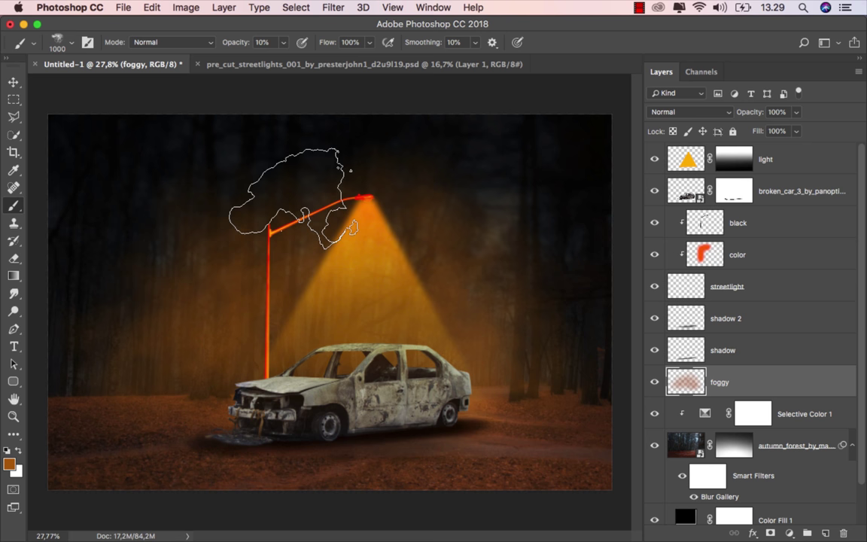
left_click(13, 84)
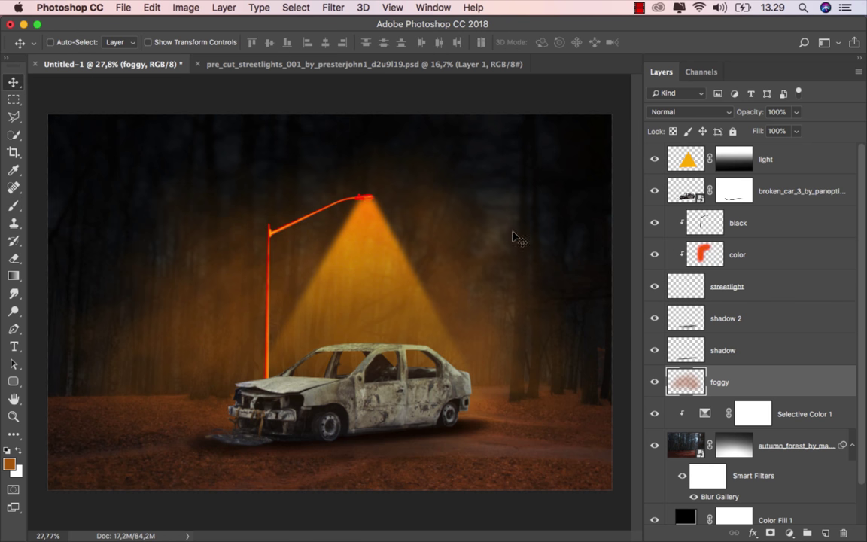
left_click(654, 381)
left_click(653, 382)
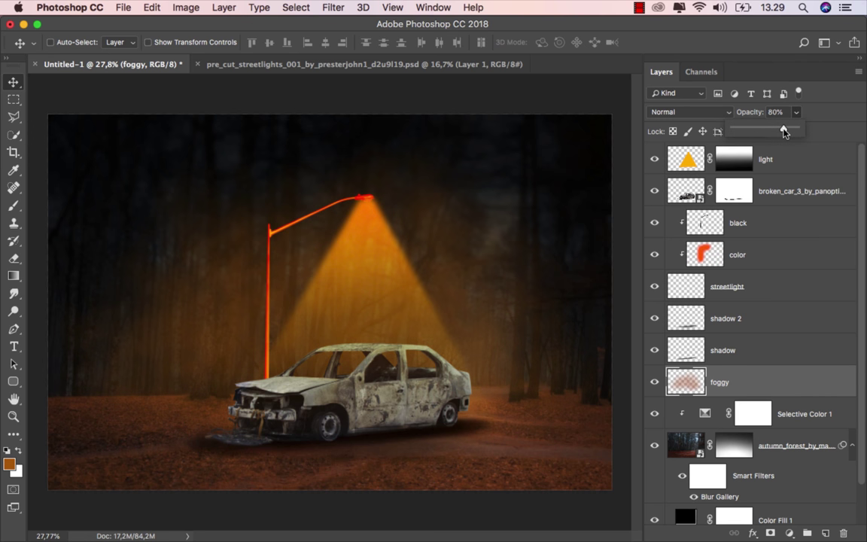
left_click(735, 386)
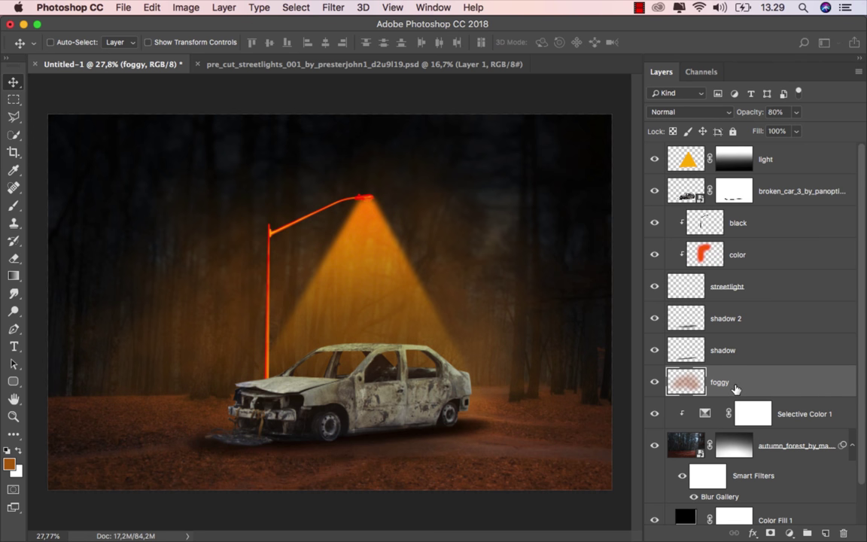
left_click(792, 193)
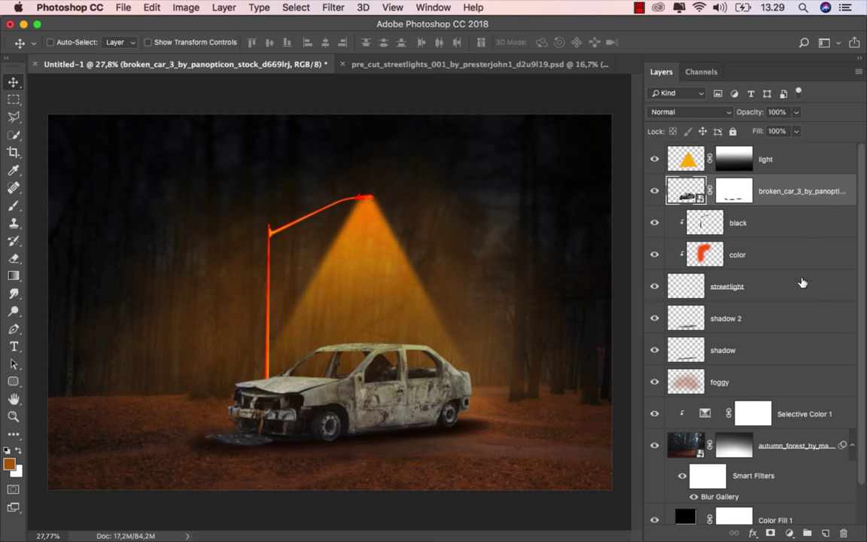
- Add a Brightness/Contrast layer clipped to the car at Brightness -150, with its mask inverted to black
left_click(788, 532)
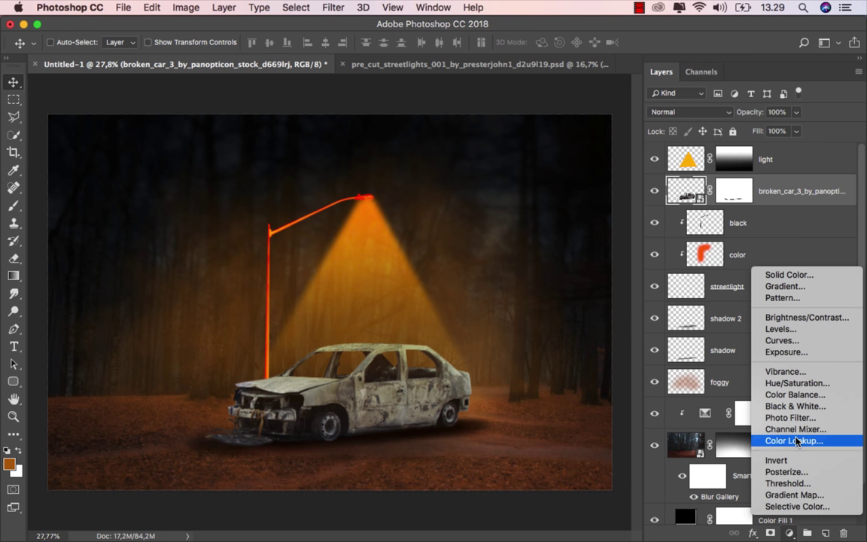
left_click(812, 316)
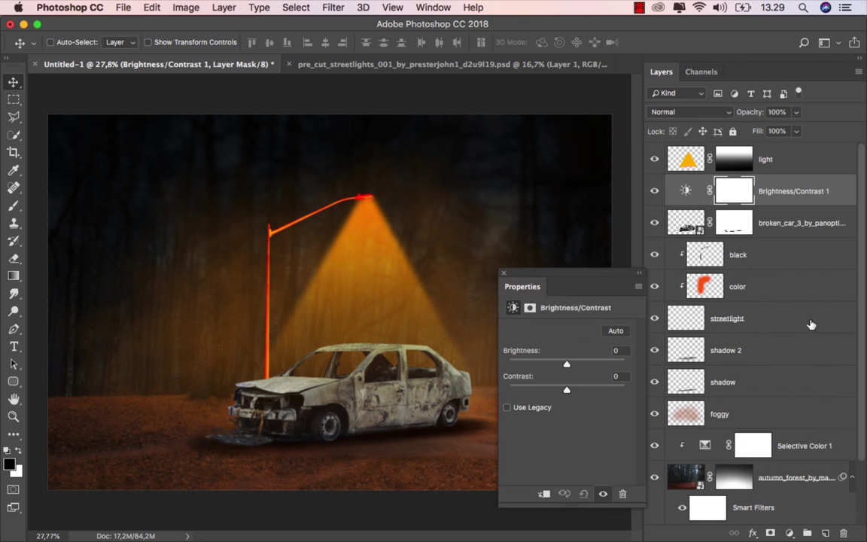
left_click(544, 494)
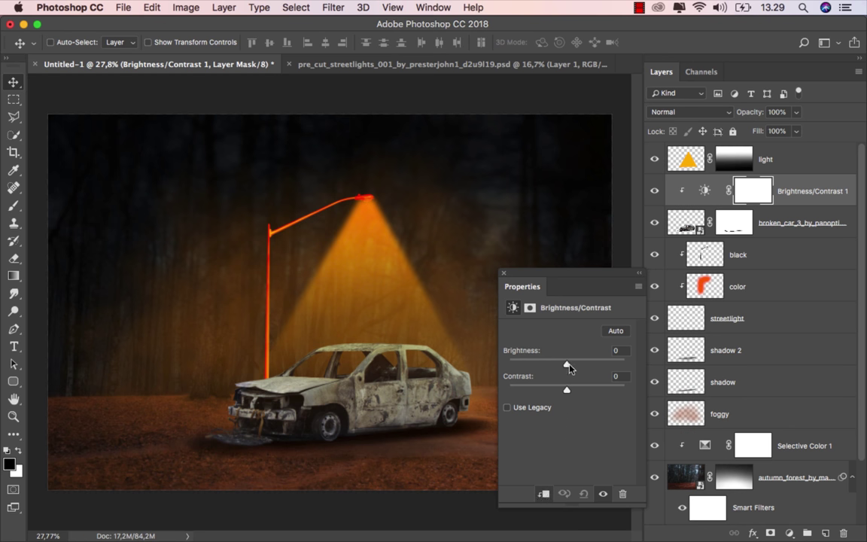
left_click_drag(567, 365, 505, 366)
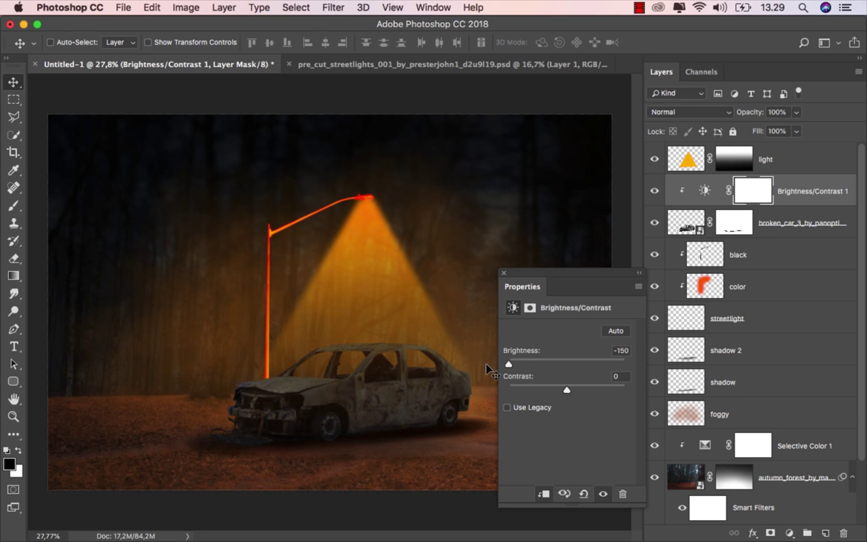
left_click(502, 275)
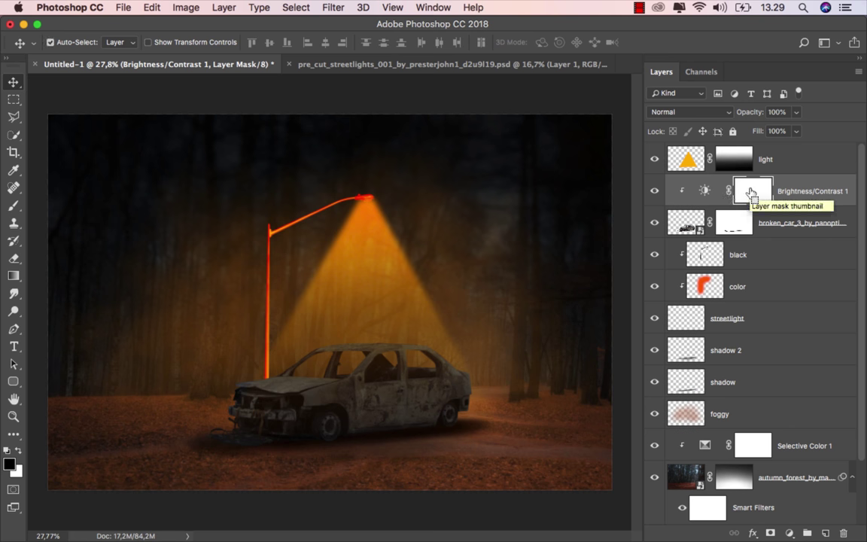
key("super+i")
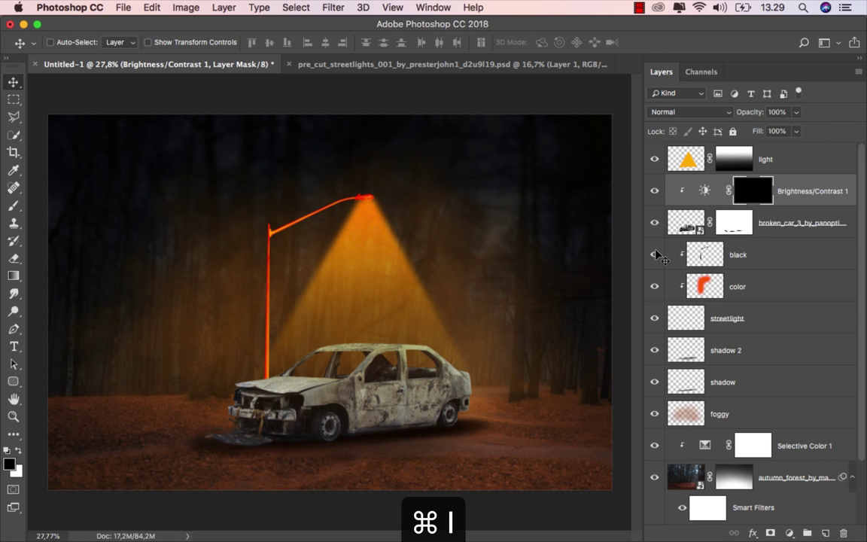
- Set up a soft round brush from the default set, painting in white at 400 px
left_click(14, 204)
left_click(67, 204)
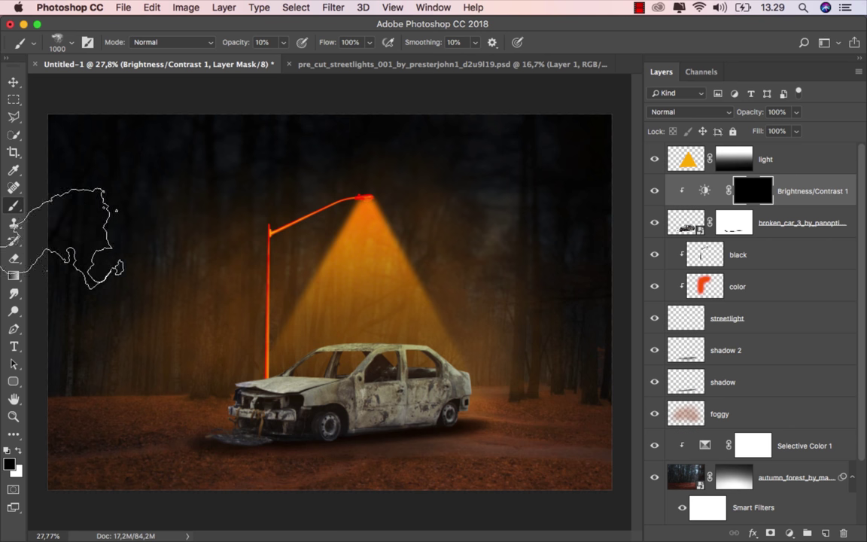
right_click(210, 249)
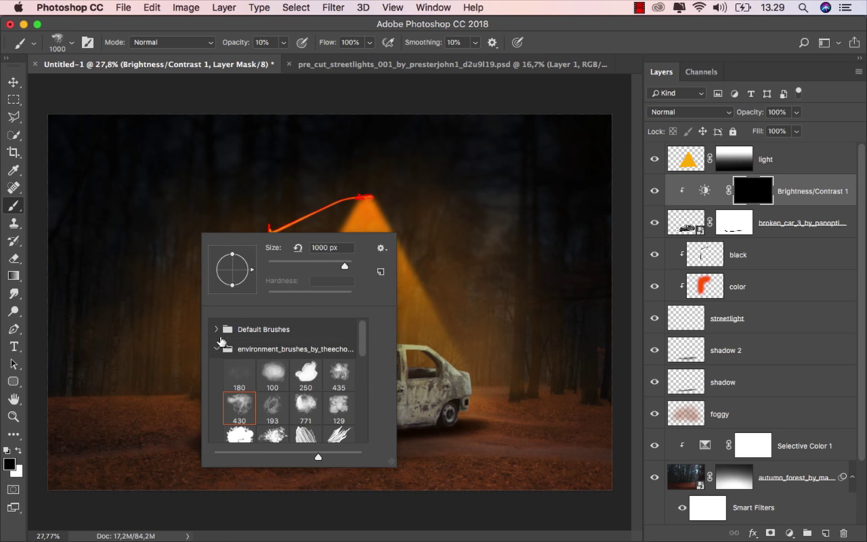
left_click(216, 331)
left_click(229, 355)
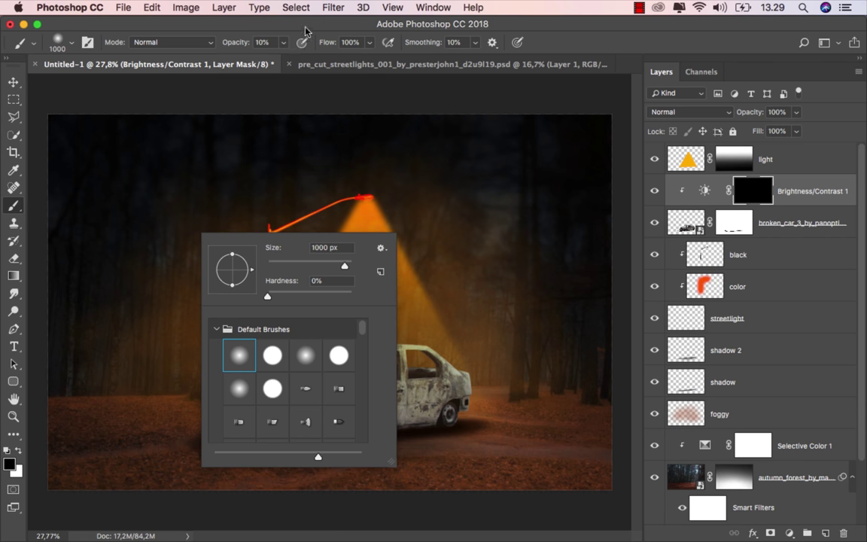
left_click(275, 28)
scroll(350, 391, "up", 3)
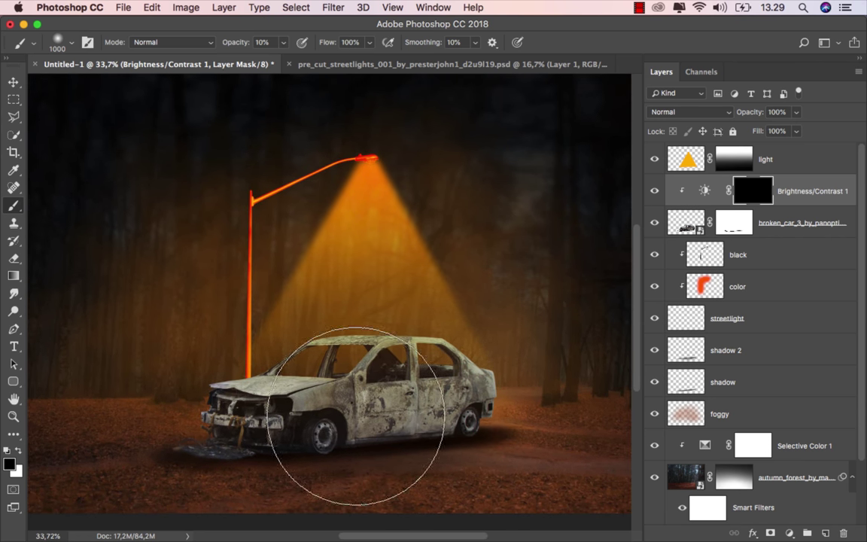
left_click(19, 449)
scroll(301, 407, "up", 1)
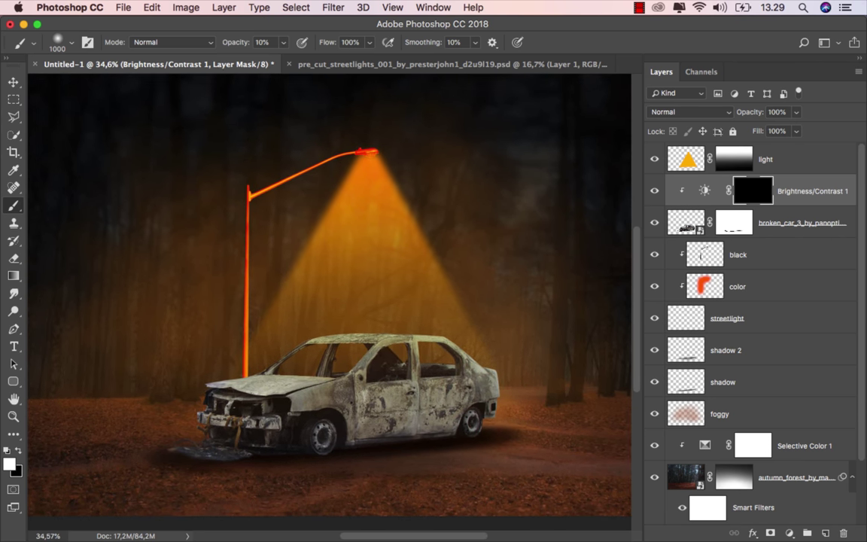
scroll(392, 404, "down", 1)
key("bracketleft")
key("bracketleft")
key("bracketleft")
- Paint the mask over the rear wheel, rear door, front end and body at 100% opacity
mouse_move(472, 418)
left_mouse_down()
mouse_move(474, 403)
mouse_move(185, 427)
mouse_move(258, 444)
mouse_move(407, 398)
left_mouse_up()
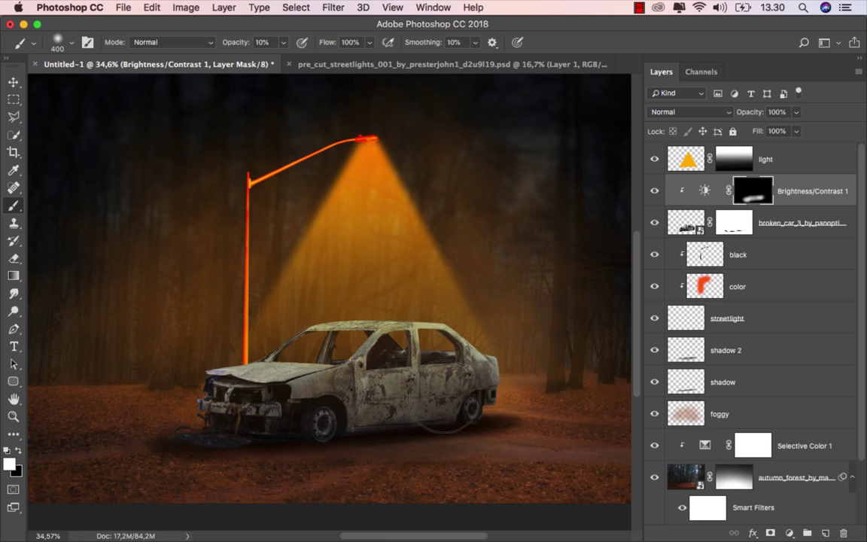
mouse_move(420, 367)
left_mouse_down()
mouse_move(459, 359)
mouse_move(464, 403)
mouse_move(396, 383)
mouse_move(362, 387)
mouse_move(393, 394)
left_mouse_up()
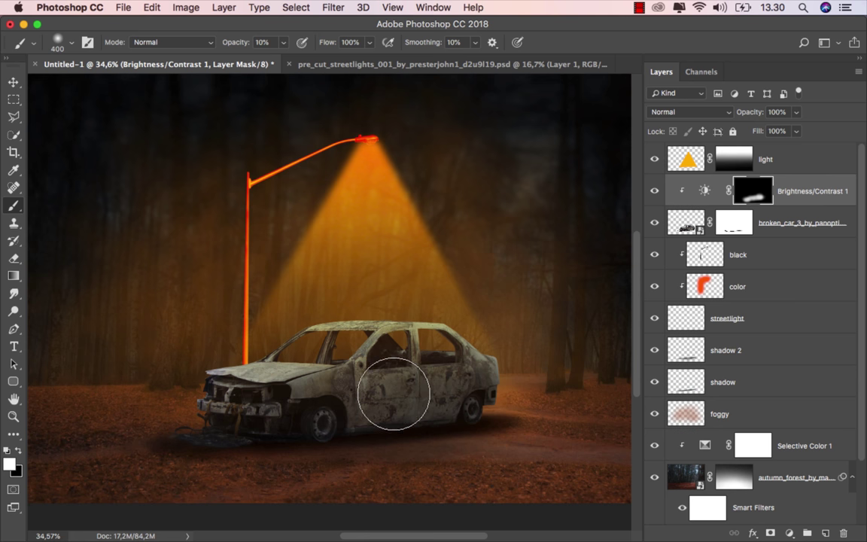
scroll(392, 392, "up", 5)
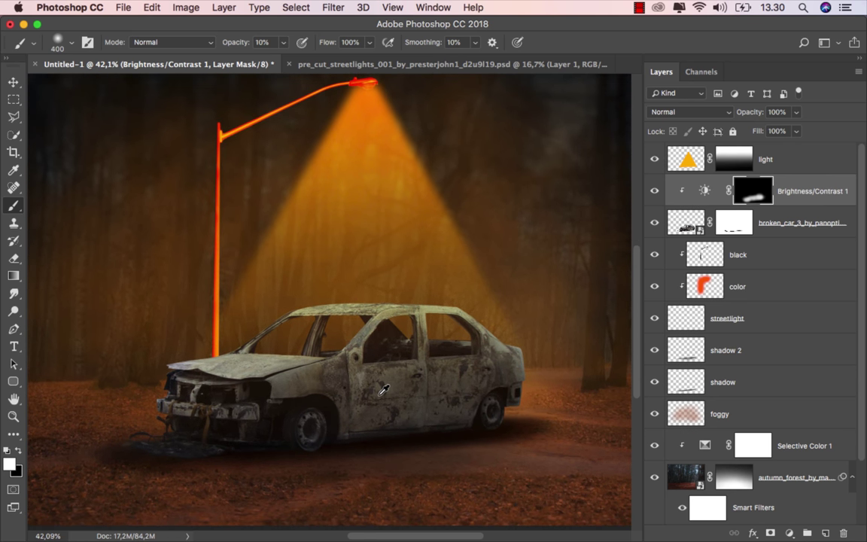
scroll(384, 389, "up", 3)
right_click(386, 301)
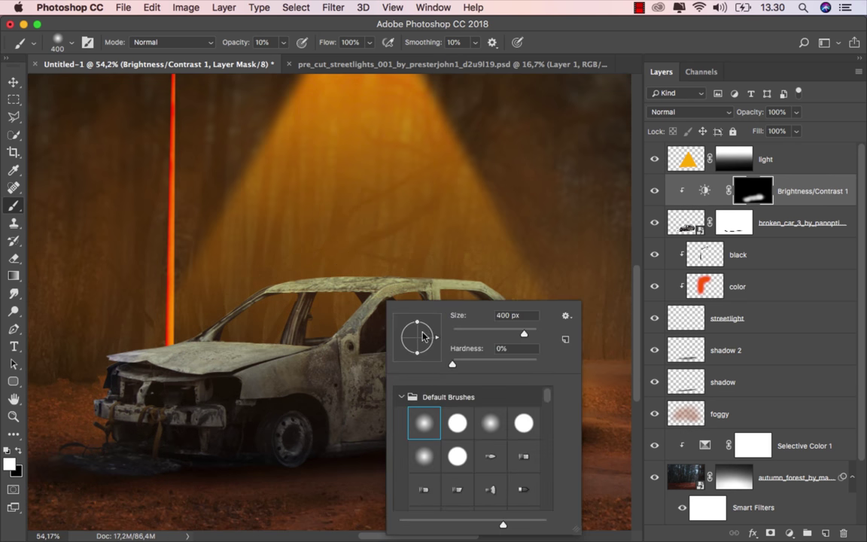
left_click_drag(283, 42, 291, 60)
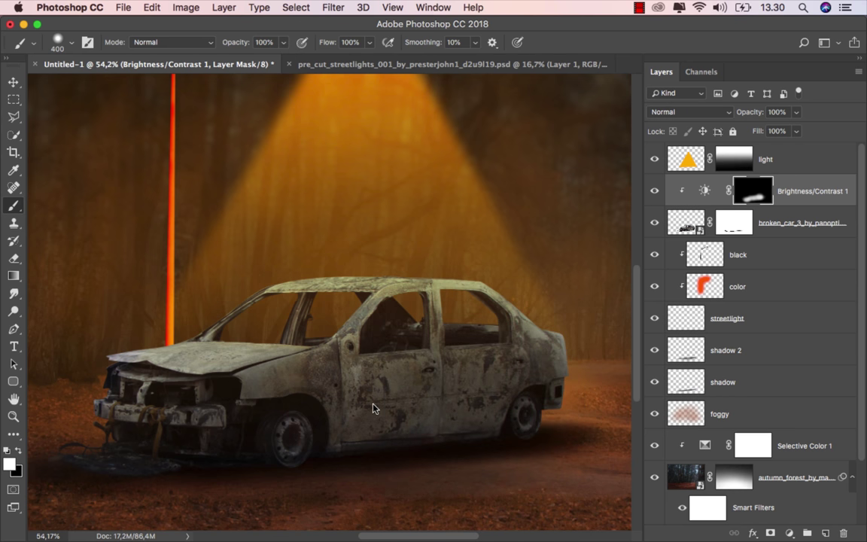
key("bracketleft")
key("bracketleft")
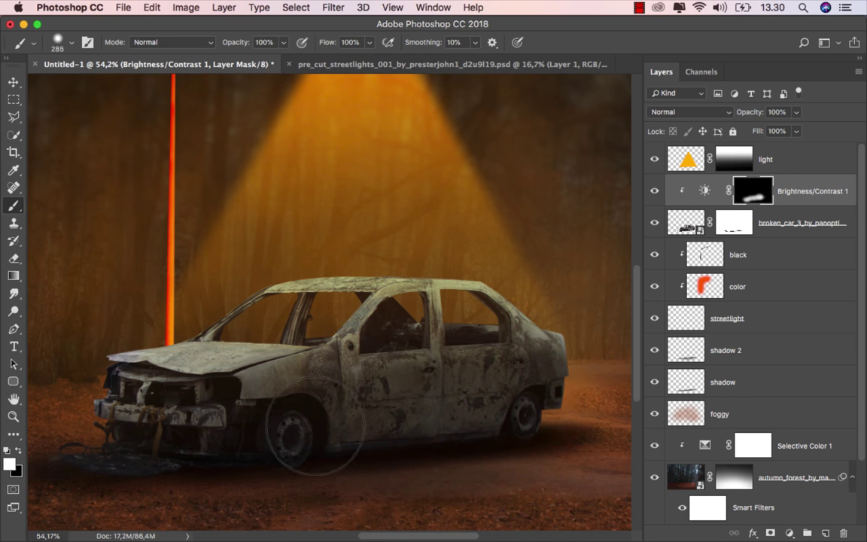
mouse_move(269, 426)
left_mouse_down()
mouse_move(183, 445)
mouse_move(132, 406)
mouse_move(109, 462)
left_mouse_up()
mouse_move(361, 421)
left_mouse_down()
mouse_move(507, 416)
mouse_move(463, 374)
left_mouse_up()
scroll(499, 412, "down", 1)
- With a 100 px or smaller brush, paint shading along the doors, rear window, roof pillar and interior
key("bracketleft")
key("bracketleft")
key("bracketleft")
key("bracketleft")
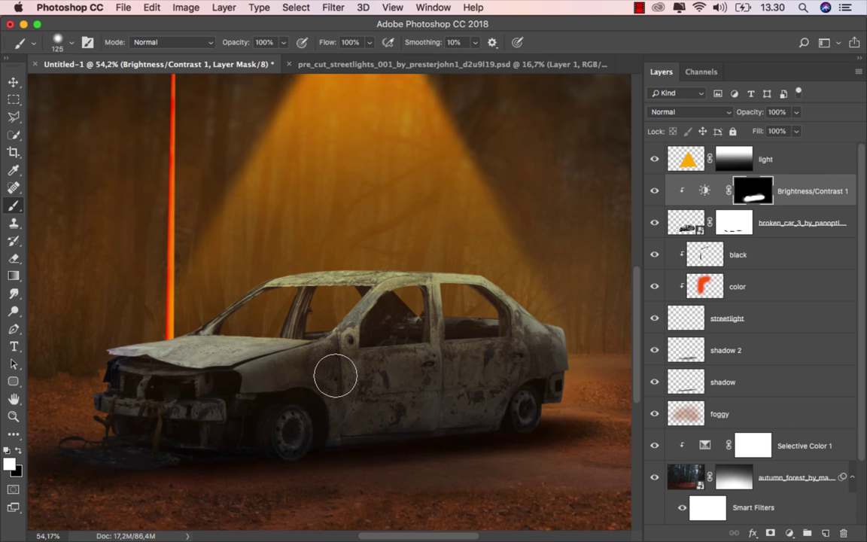
mouse_move(331, 368)
left_mouse_down()
mouse_move(498, 350)
mouse_move(498, 309)
mouse_move(480, 296)
mouse_move(412, 296)
mouse_move(385, 304)
mouse_move(334, 351)
mouse_move(340, 362)
mouse_move(436, 332)
left_mouse_up()
mouse_move(435, 294)
left_mouse_down()
mouse_move(482, 296)
mouse_move(516, 324)
left_mouse_up()
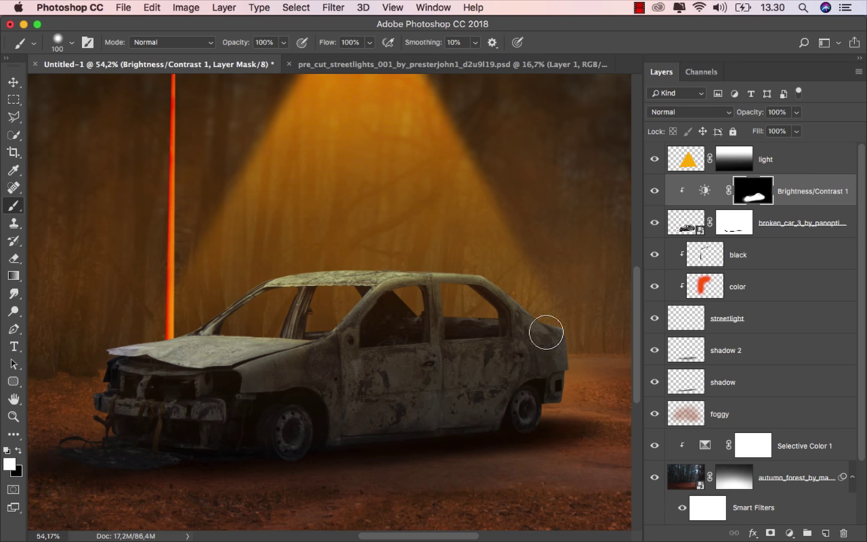
left_click(655, 193)
scroll(461, 315, "up", 3)
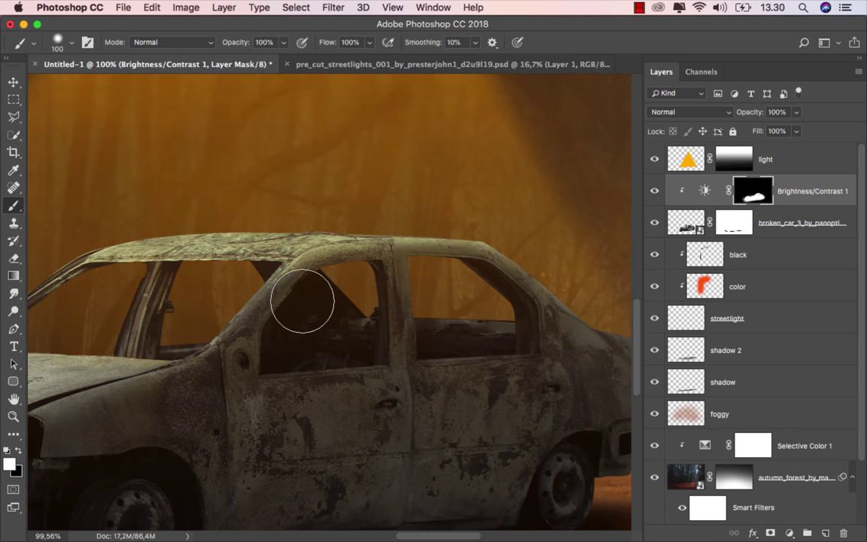
left_click_drag(345, 272, 474, 271)
scroll(482, 282, "down", 1)
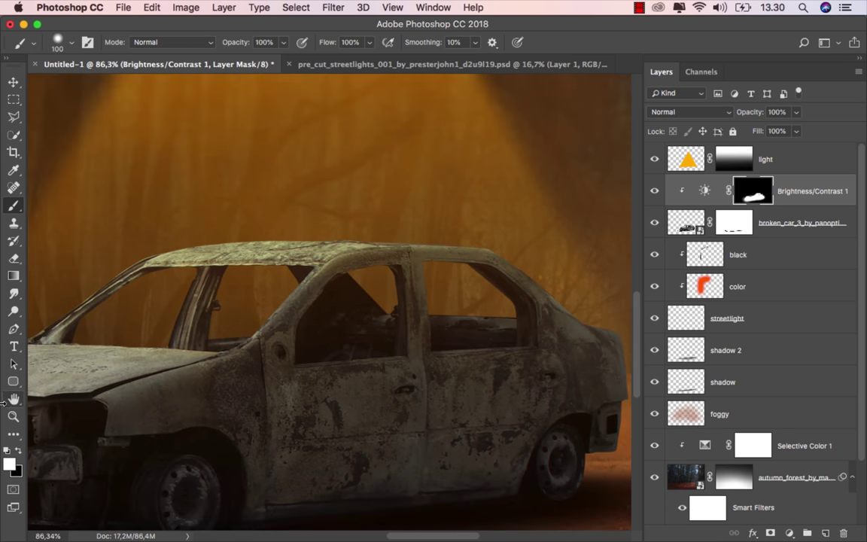
scroll(241, 312, "up", 1)
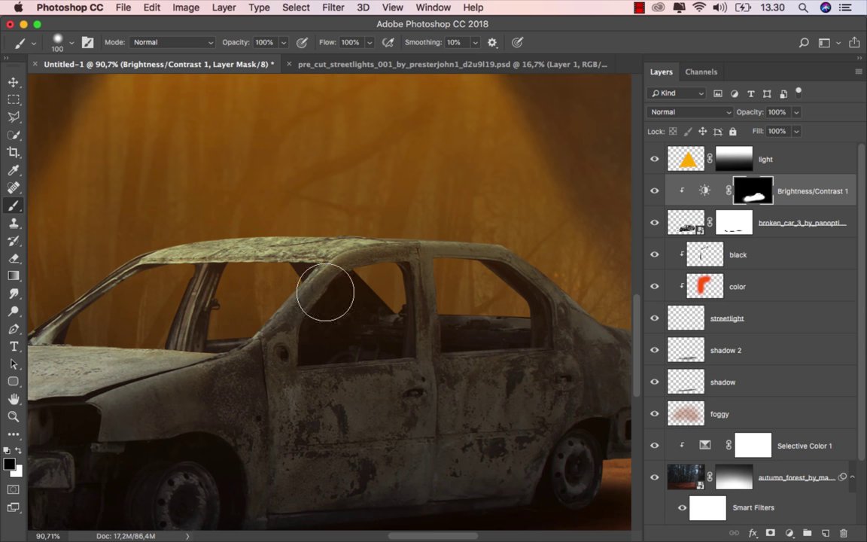
key("bracketleft")
key("bracketleft")
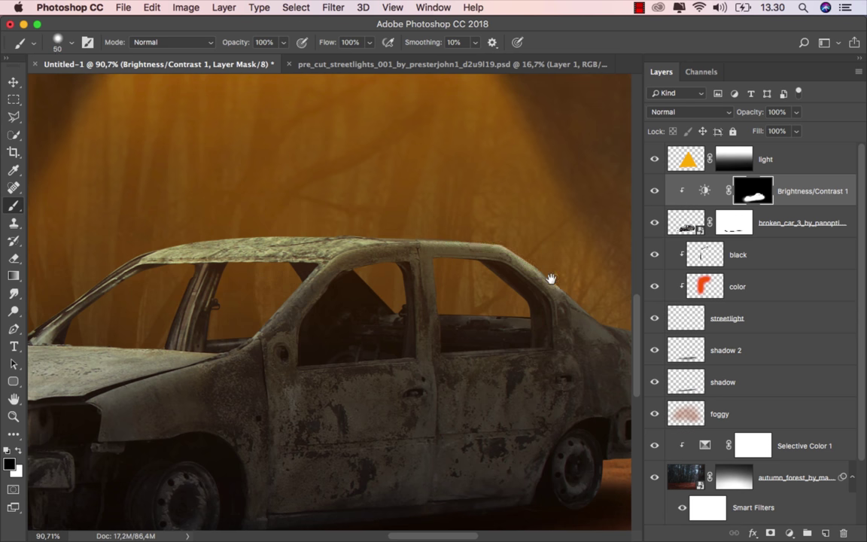
scroll(551, 285, "right", 3)
scroll(552, 284, "down", 1)
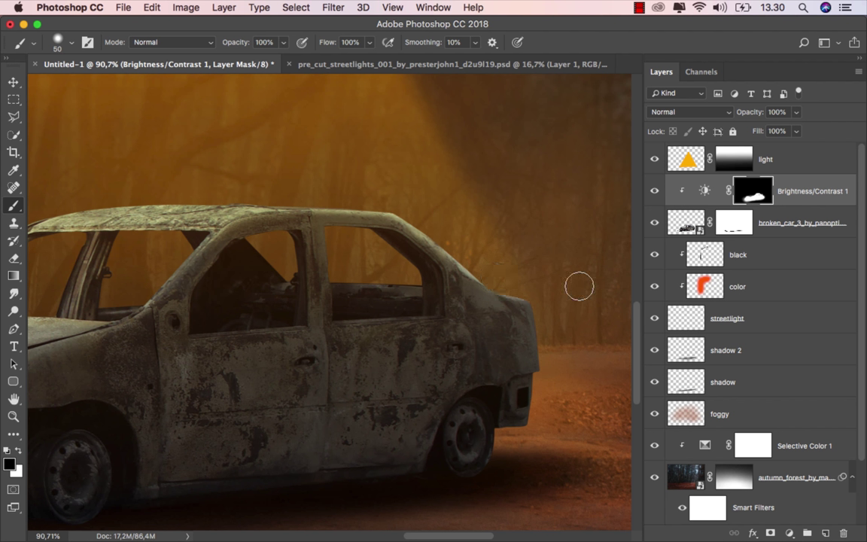
left_click_drag(407, 280, 346, 286)
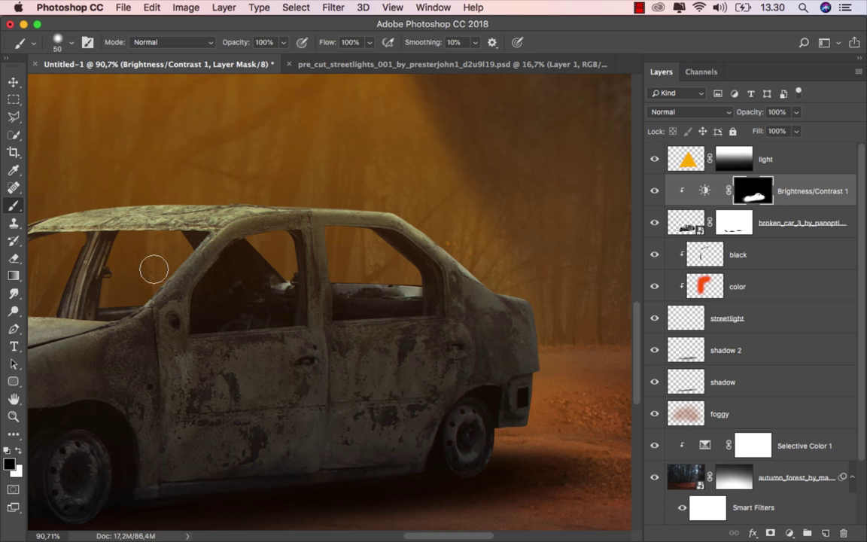
- Paint shading over the front window pillar, turn the darkening back on, and target the adjustment
mouse_move(138, 292)
left_mouse_down()
mouse_move(301, 296)
mouse_move(273, 308)
left_mouse_up()
left_click(655, 193)
left_click(655, 192)
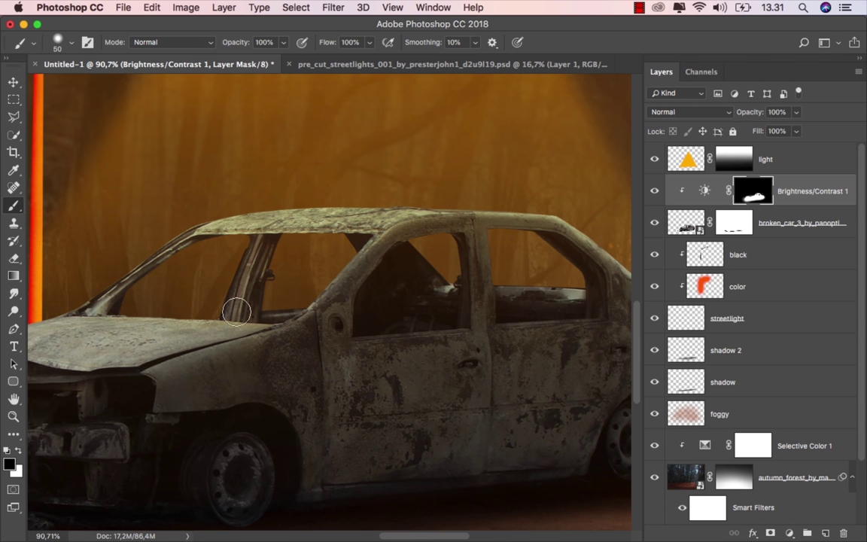
left_click(18, 451)
mouse_move(242, 250)
left_mouse_down()
mouse_move(281, 246)
mouse_move(248, 273)
mouse_move(249, 289)
mouse_move(229, 307)
left_mouse_up()
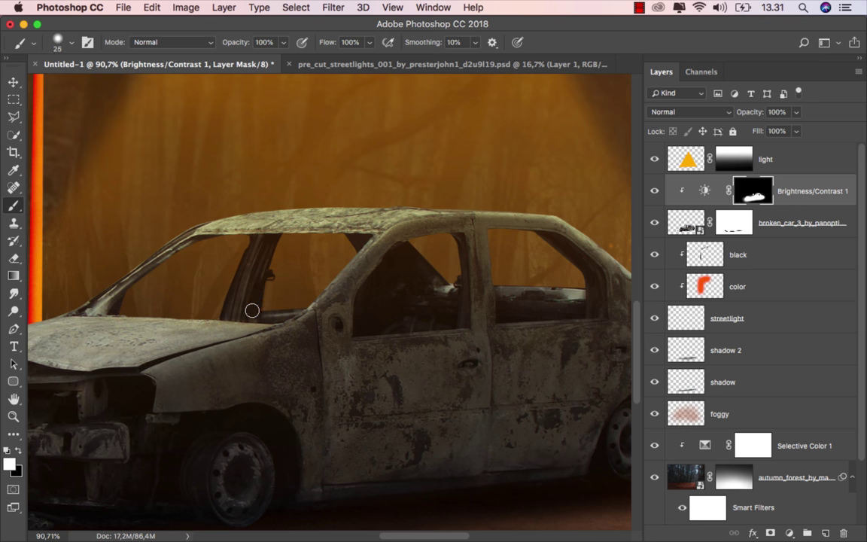
scroll(202, 308, "down", 5, "alt")
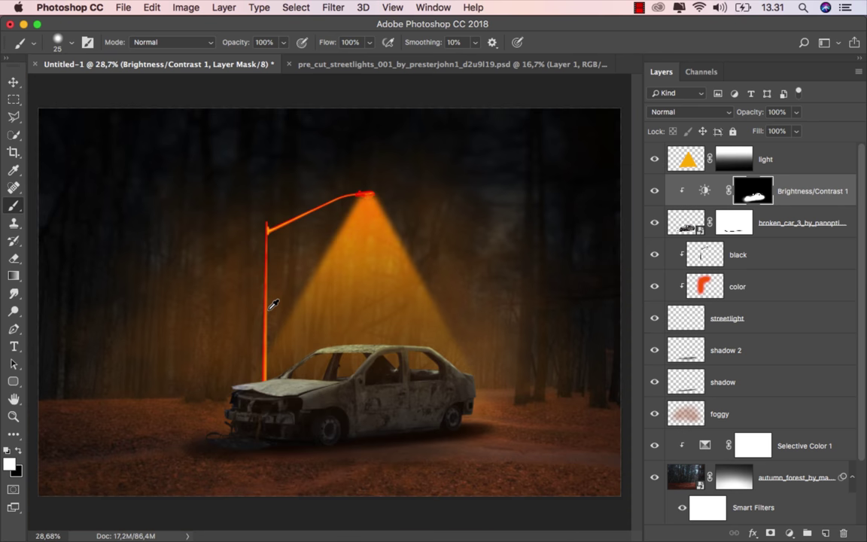
left_click(654, 191)
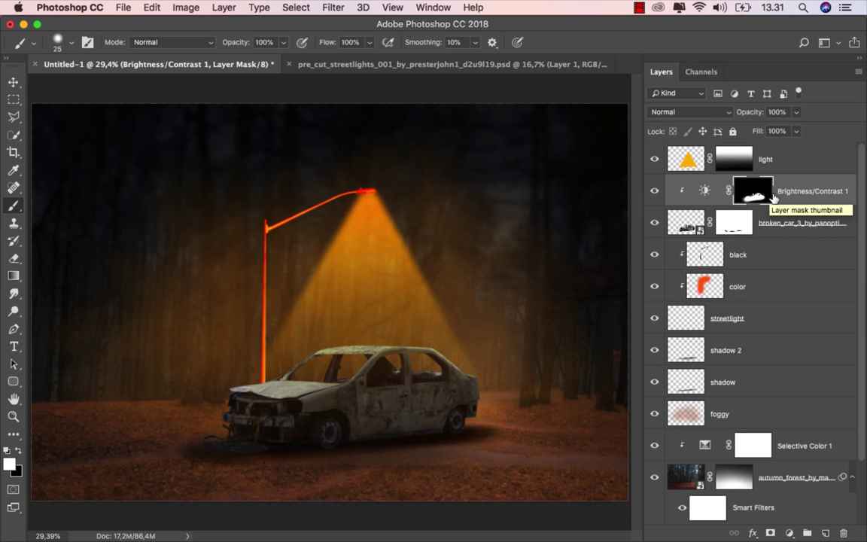
key("super+2")
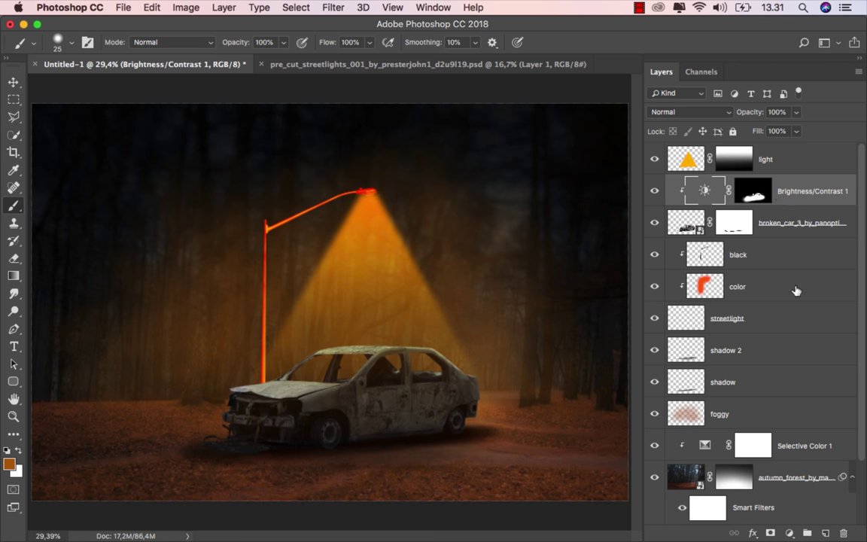
- Add a new layer clipped to the car, named 'black', with Soft Light blending
left_click(825, 532)
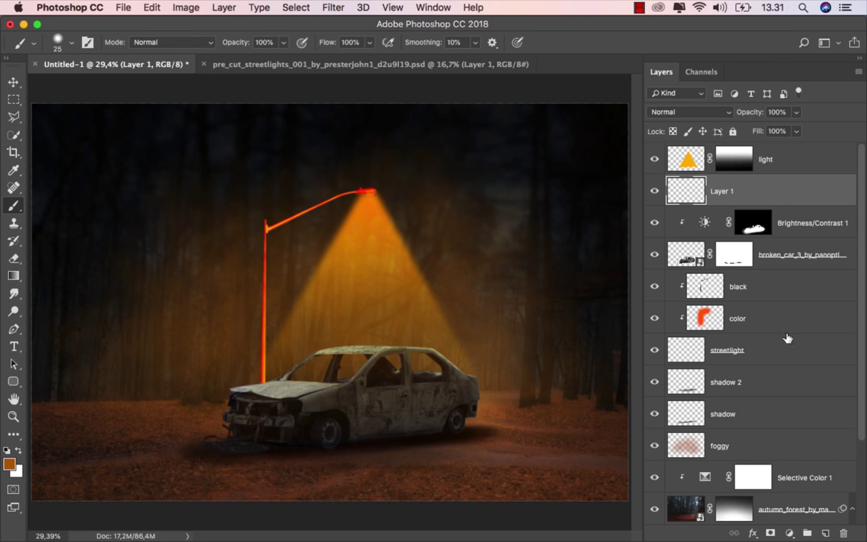
right_click(734, 195)
left_click(608, 421)
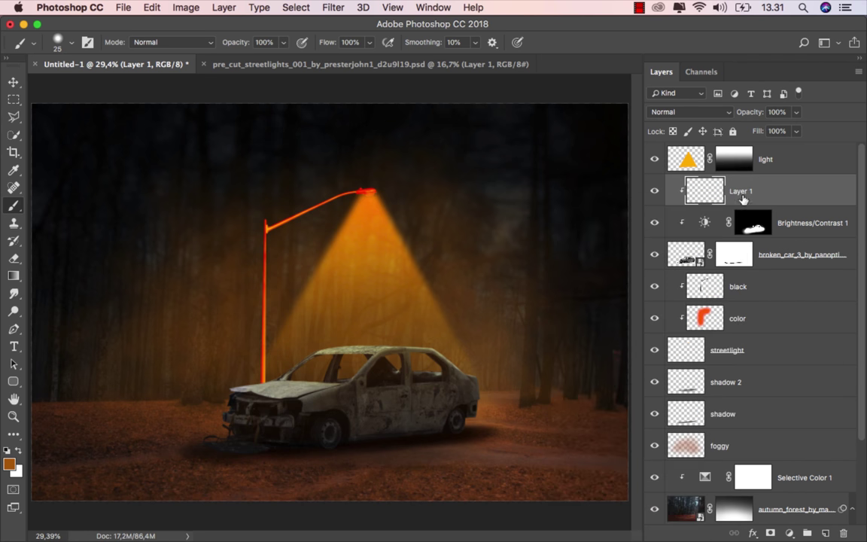
type("black")
key("Return")
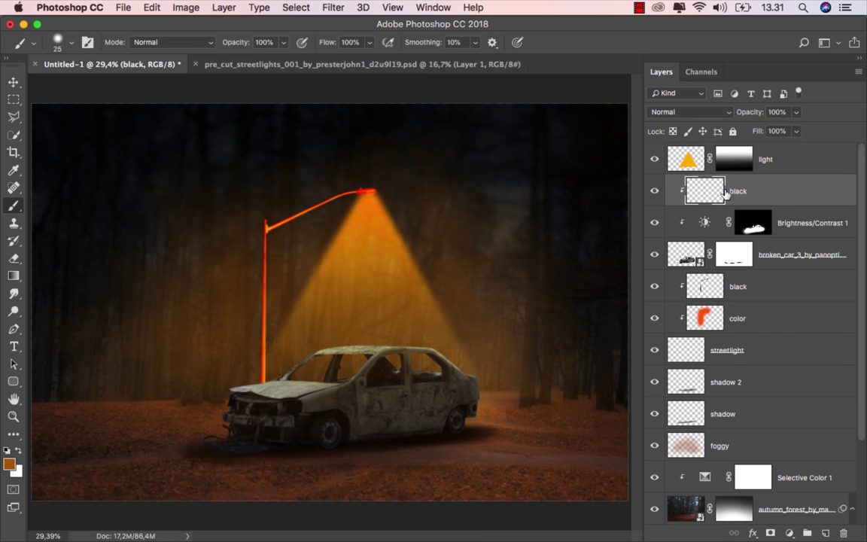
left_click(689, 111)
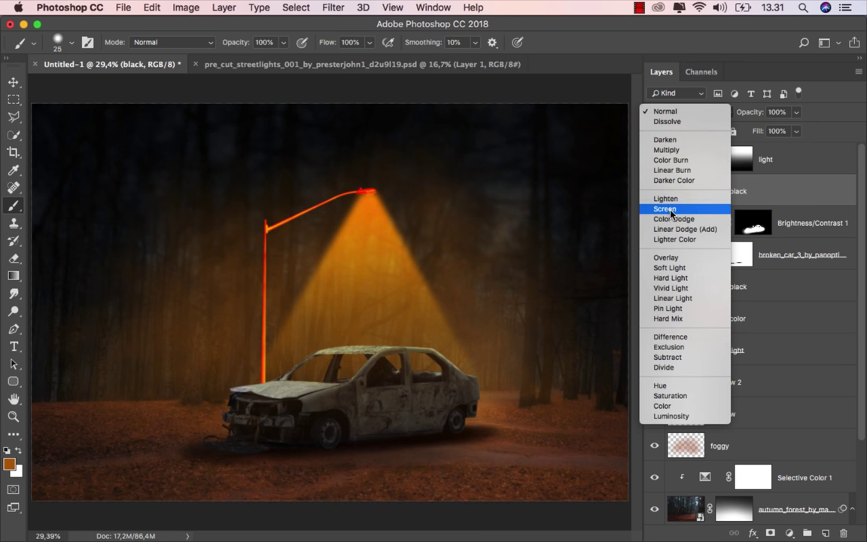
left_click(681, 268)
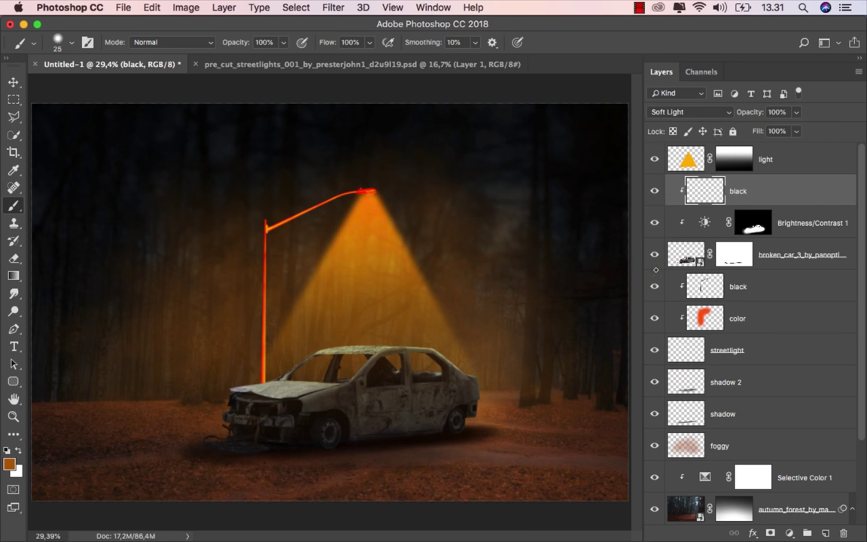
- Paint black at 30% opacity with a 300 px brush over the car's lower body and wheels
left_click(9, 450)
scroll(383, 391, "up", 3)
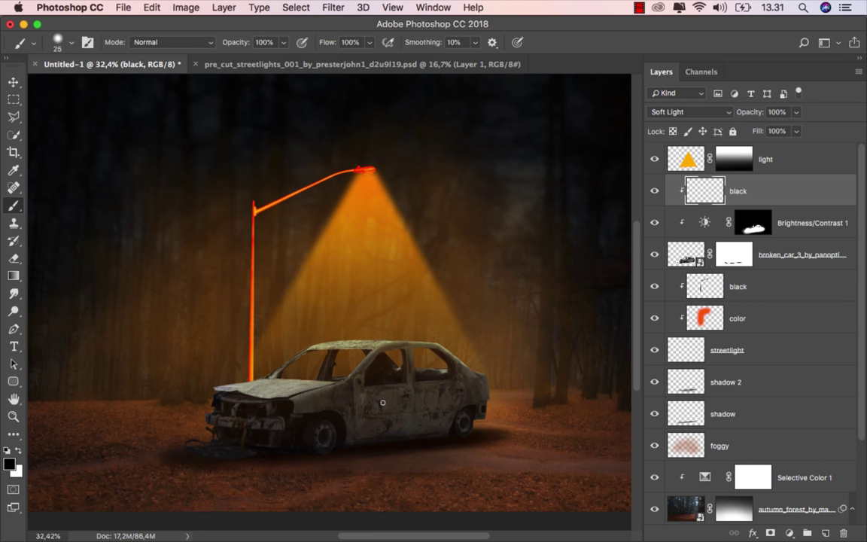
left_click(283, 42)
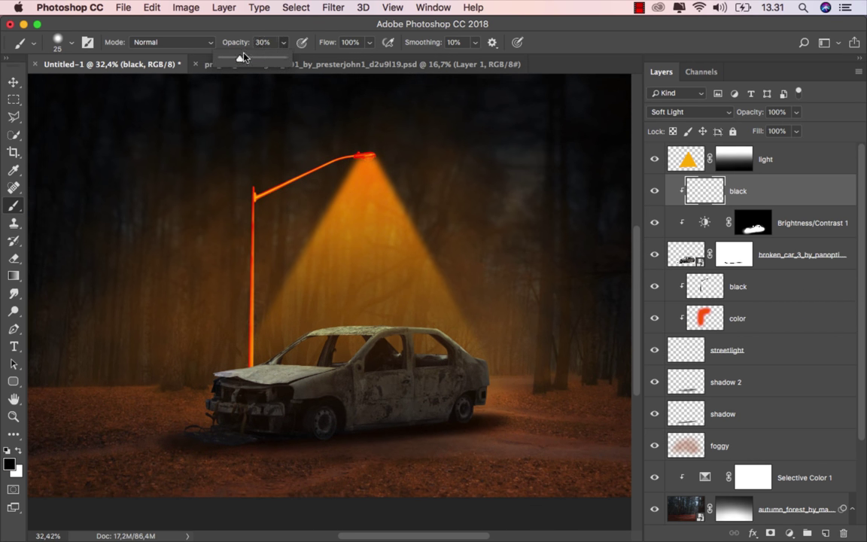
left_click_drag(243, 58, 244, 58)
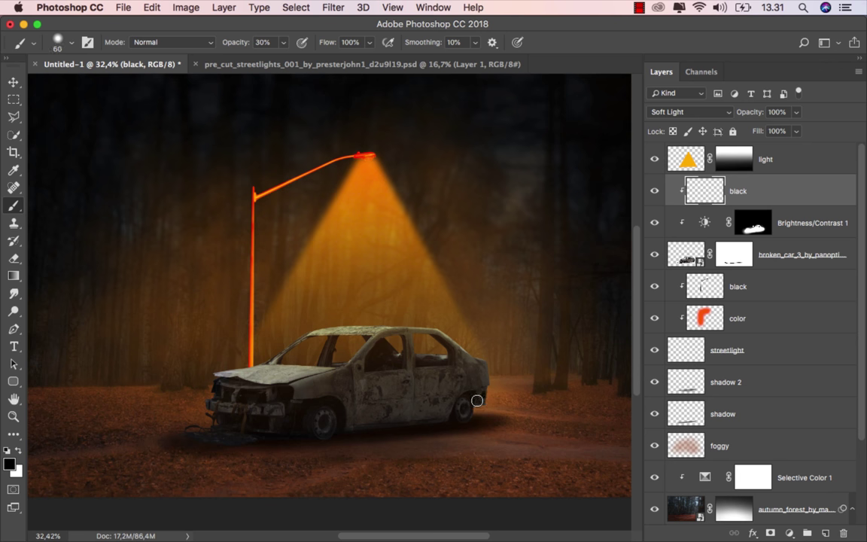
key("bracketright")
key("bracketright")
key("bracketright")
key("bracketright")
key("bracketright")
key("bracketright")
key("bracketright")
key("bracketright")
key("bracketright")
key("bracketright")
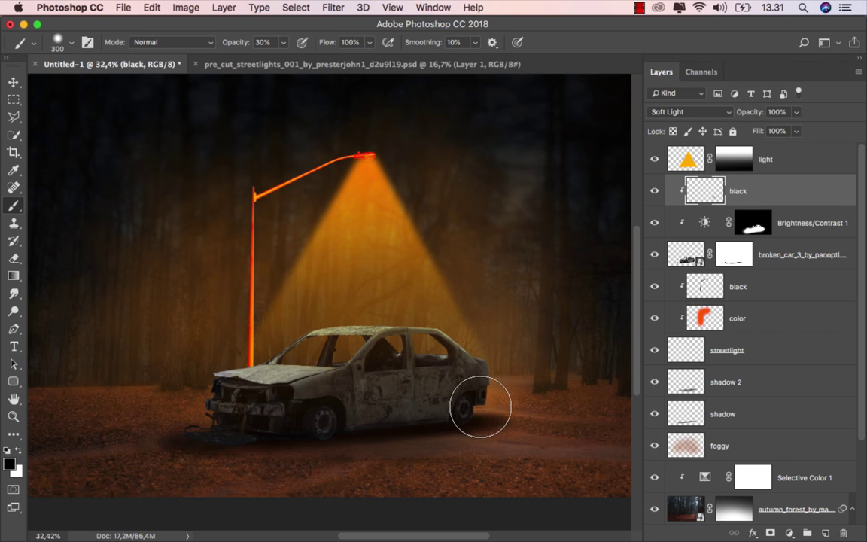
key("bracketright")
mouse_move(480, 407)
left_mouse_down()
mouse_move(366, 431)
mouse_move(258, 437)
mouse_move(467, 395)
mouse_move(431, 392)
mouse_move(267, 431)
left_mouse_up()
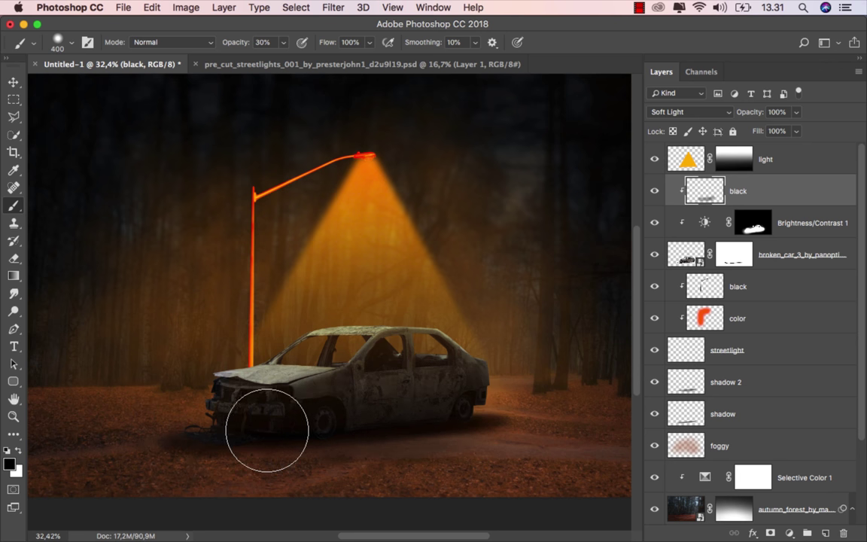
key("super+0")
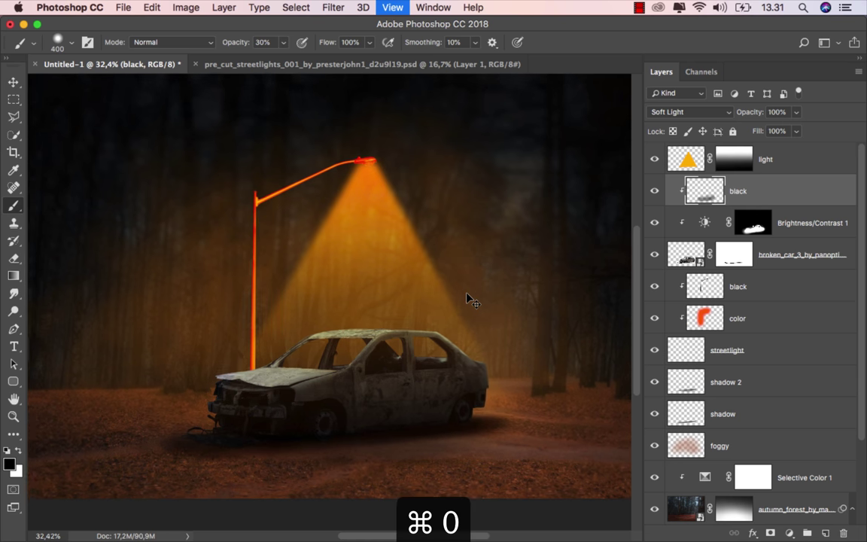
left_click(654, 191)
left_click(654, 191)
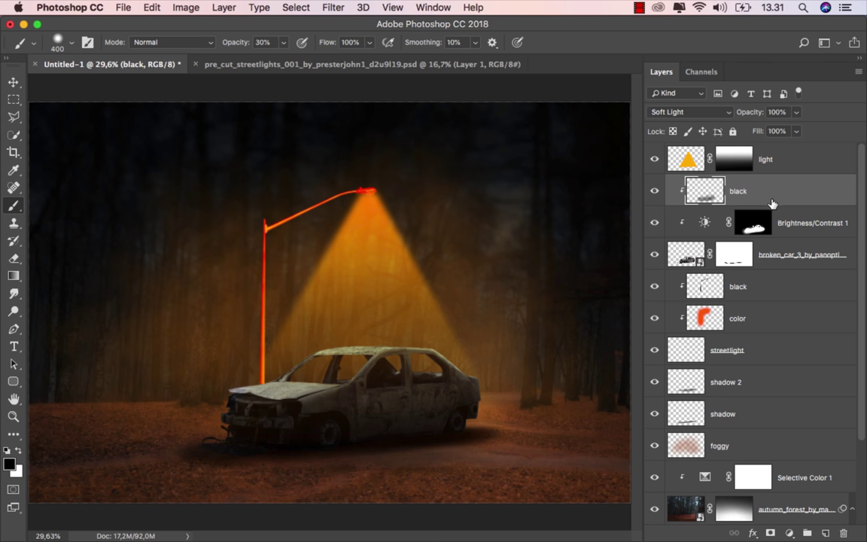
- Add a new layer clipped to the car, named 'color', with Overlay blending
key("ctrl+alt+shift+n")
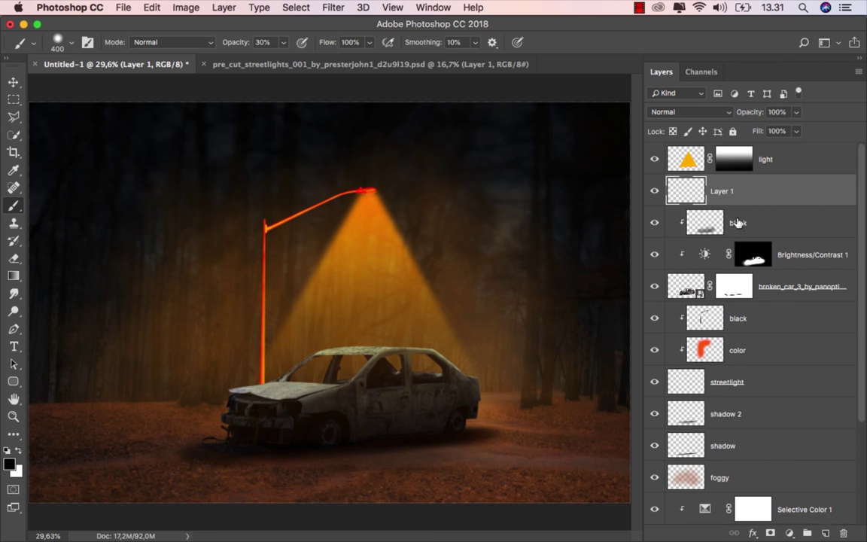
right_click(745, 201)
left_click(669, 423)
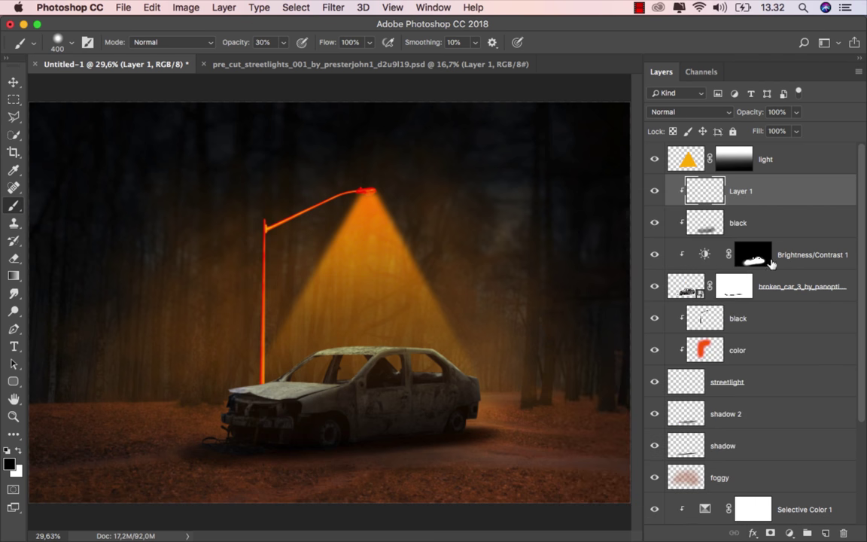
double_click(740, 192)
type("color")
key("Return")
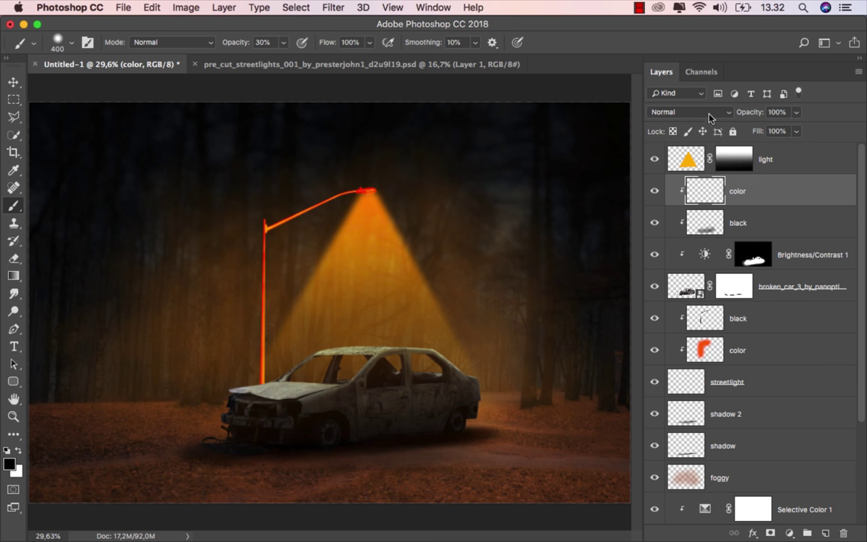
left_click(688, 111)
left_click(710, 257)
- Sample orange from the light cone as foreground and adjust it to bright #ffa200
left_click(11, 467)
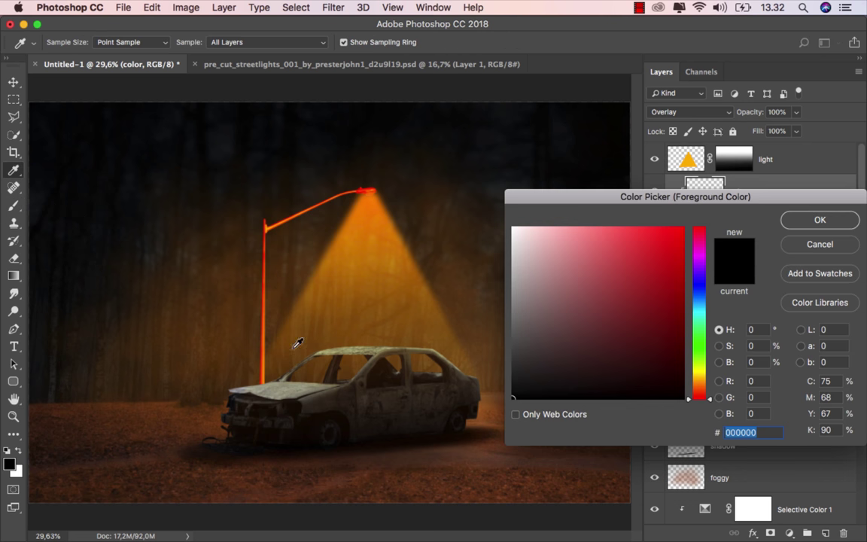
left_click(377, 213)
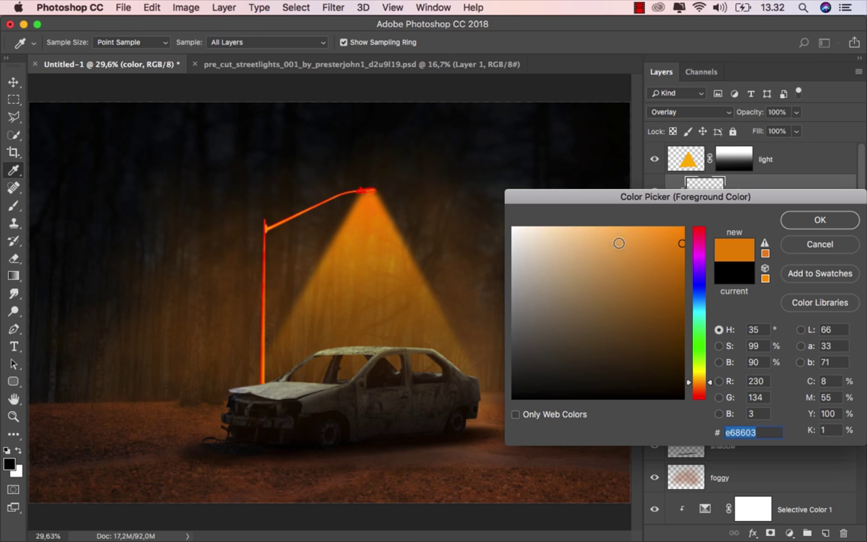
left_click_drag(675, 241, 683, 225)
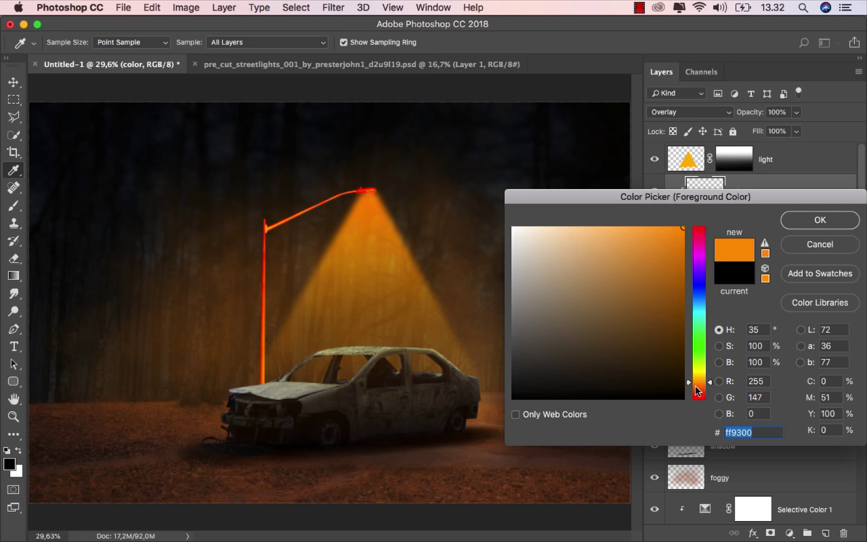
left_click_drag(701, 383, 702, 383)
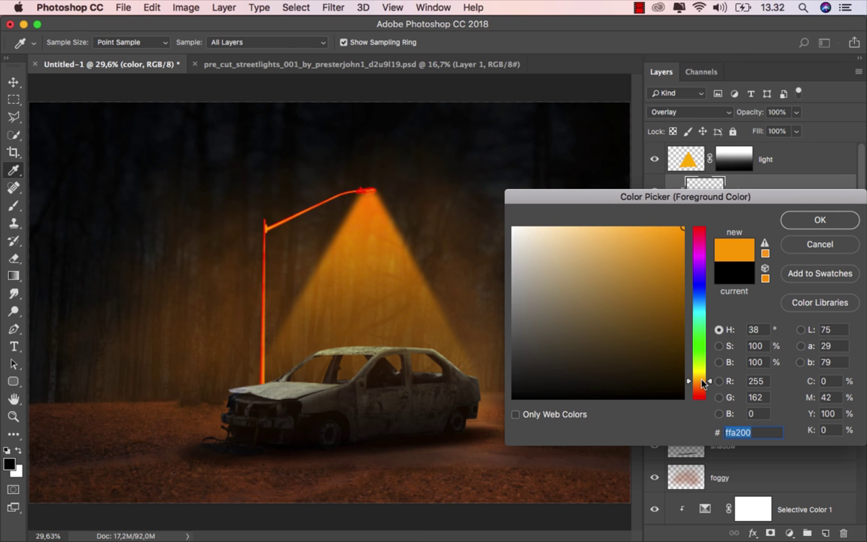
- With the orange at 100% brush opacity and 45 px, paint light along the car roof
left_click(799, 222)
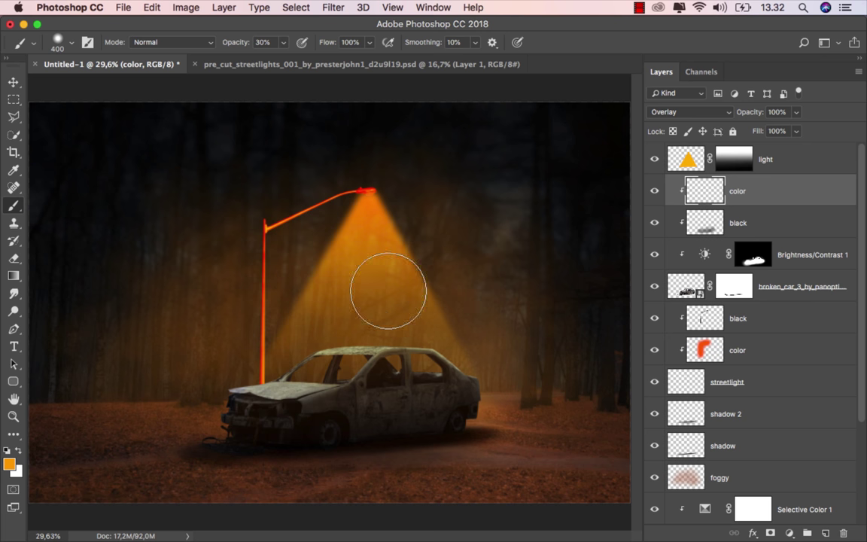
scroll(357, 332, "up", 1)
scroll(356, 332, "up", 1)
scroll(357, 332, "up", 2)
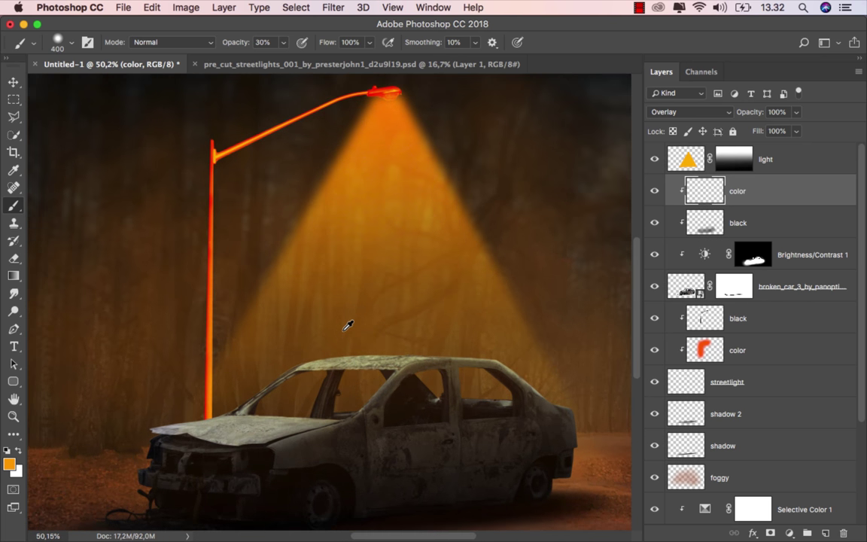
scroll(343, 328, "down", 3)
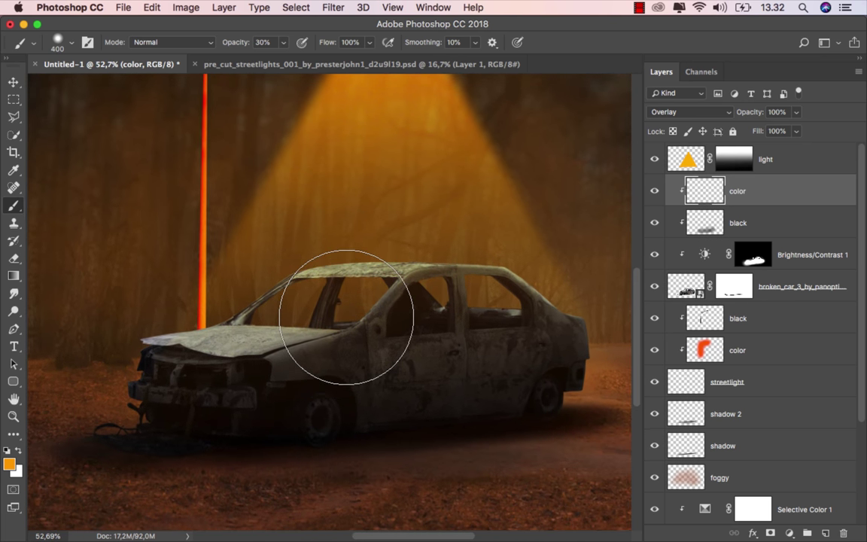
scroll(355, 315, "up", 1)
key("bracketleft")
key("bracketleft")
key("bracketleft")
key("bracketleft")
key("bracketleft")
key("bracketleft")
key("bracketleft")
key("bracketleft")
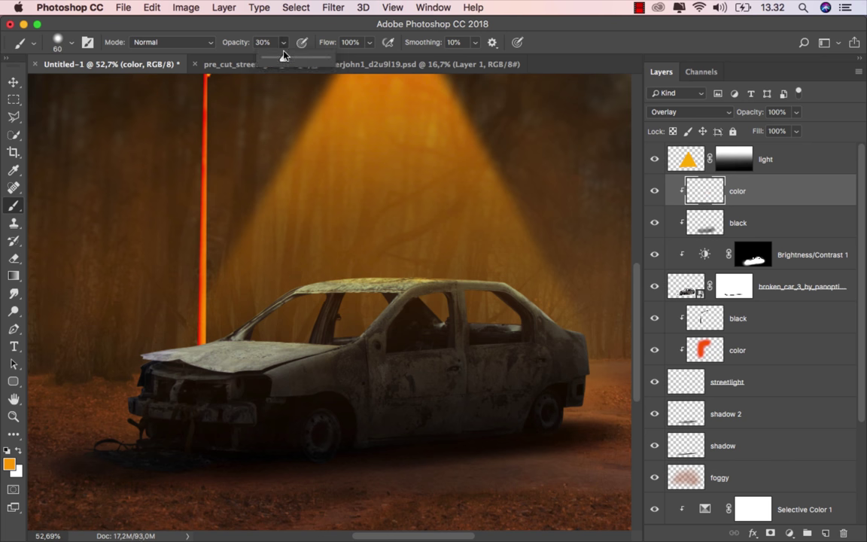
left_click_drag(287, 48, 302, 57)
key("bracketleft")
key("bracketleft")
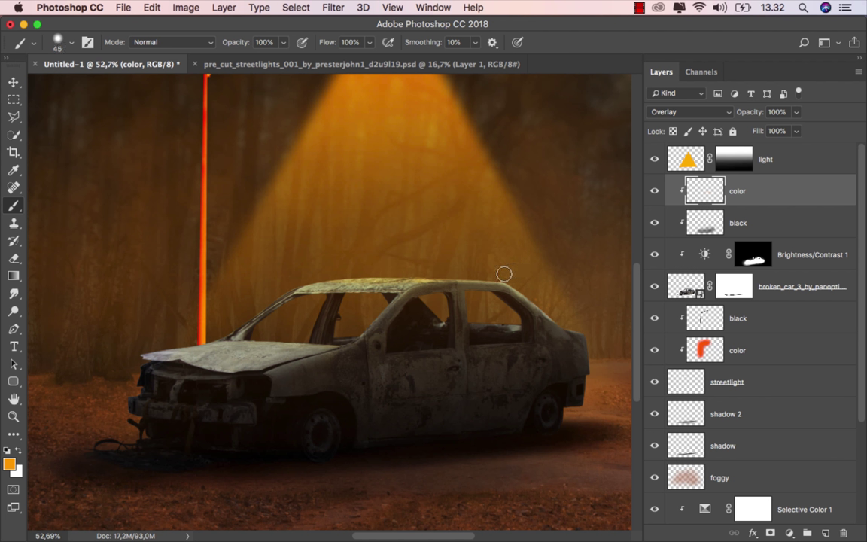
left_click_drag(432, 282, 298, 287)
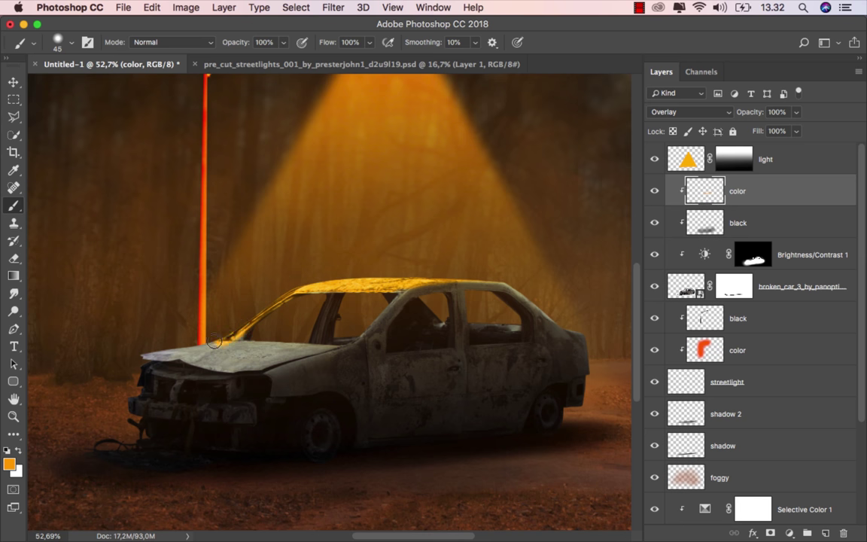
- Paint orange light across the hood, windshield pillar, rear roof edge and rear side window edge
right_click(248, 314)
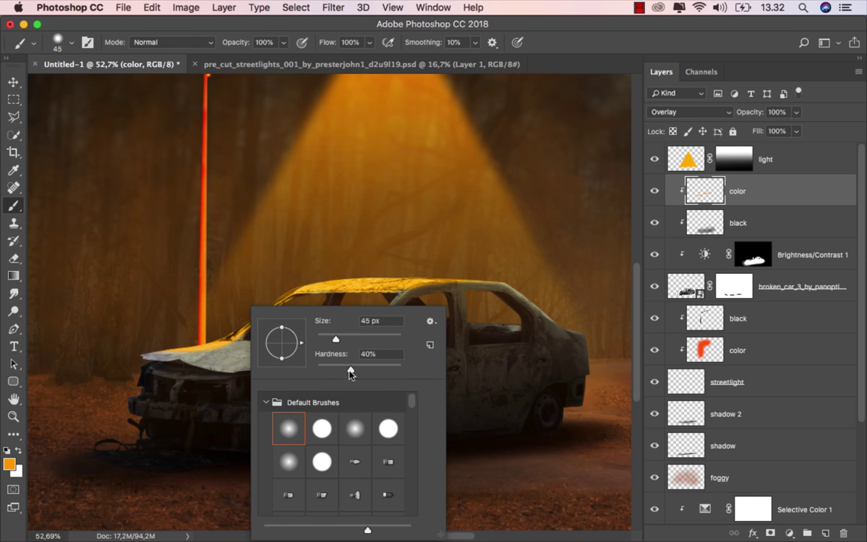
key("Return")
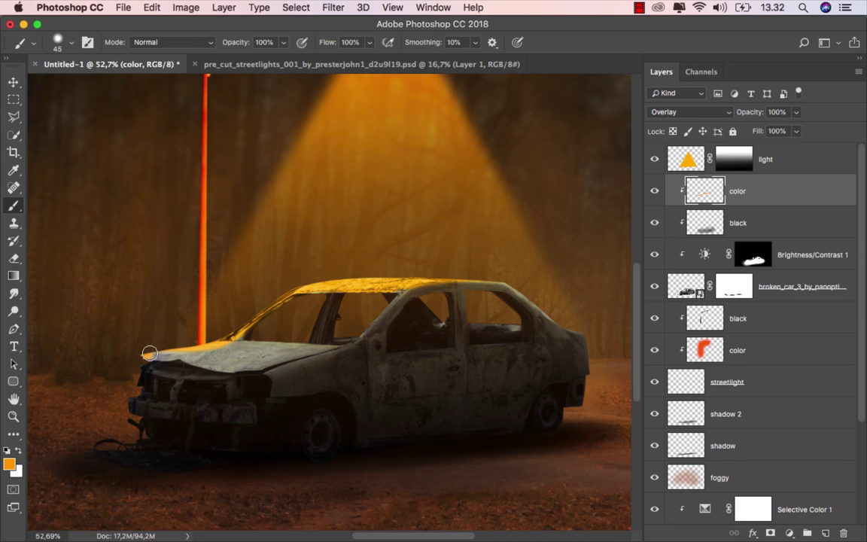
mouse_move(150, 353)
left_mouse_down()
mouse_move(237, 364)
mouse_move(293, 346)
mouse_move(239, 340)
left_mouse_up()
left_click_drag(175, 346, 285, 363)
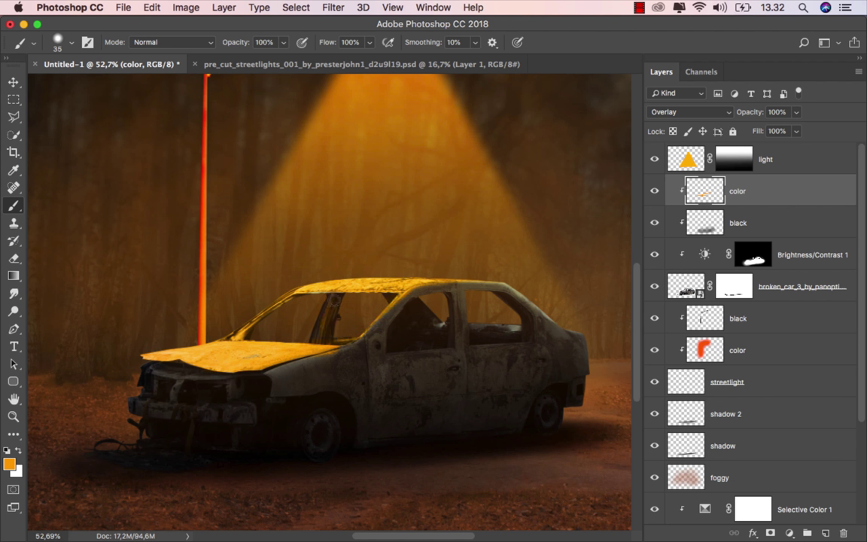
left_click_drag(333, 300, 307, 341)
left_click_drag(406, 290, 506, 284)
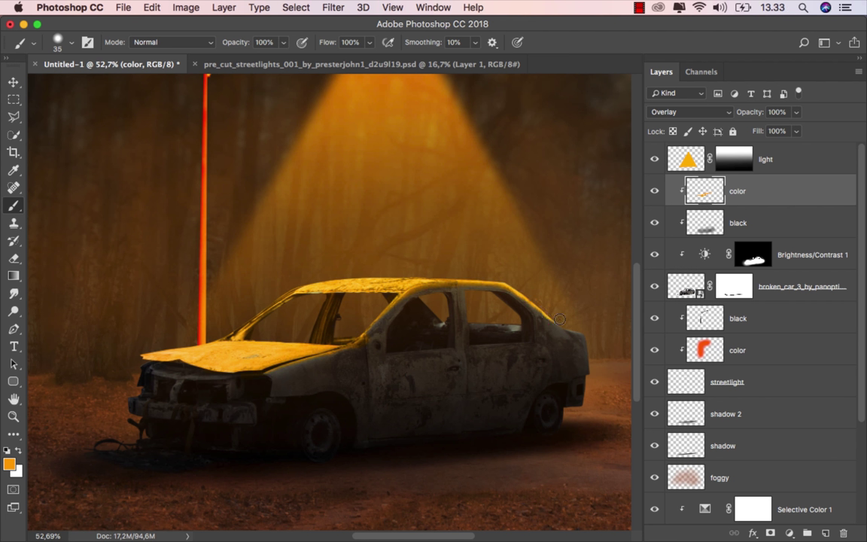
left_click_drag(514, 325, 472, 326)
right_click(293, 115)
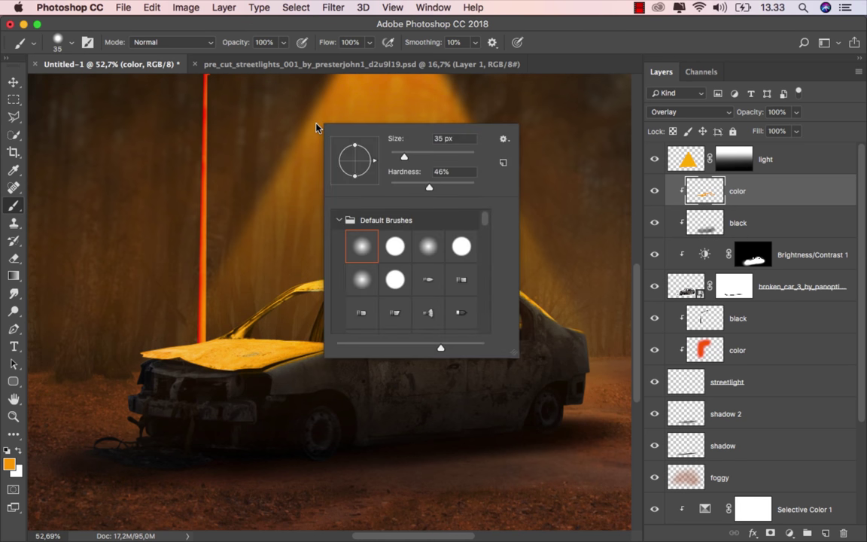
key("Escape")
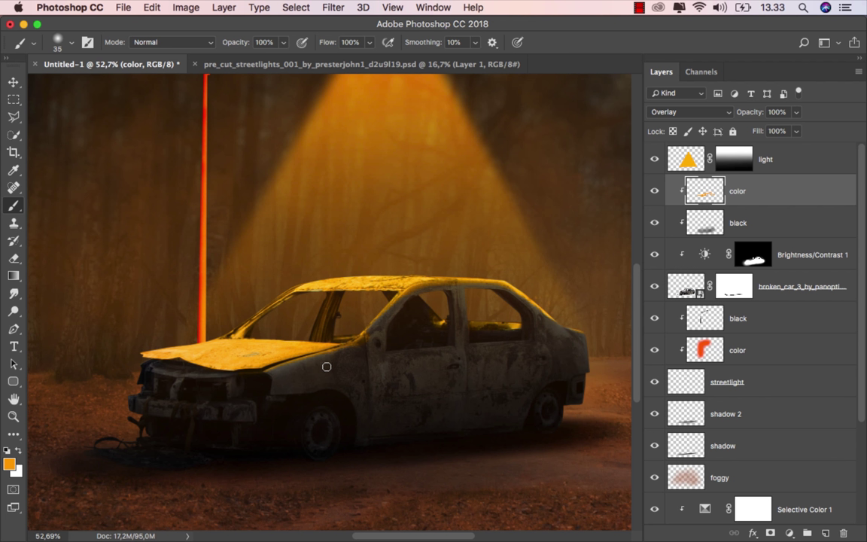
key("bracketright")
key("bracketright")
key("bracketright")
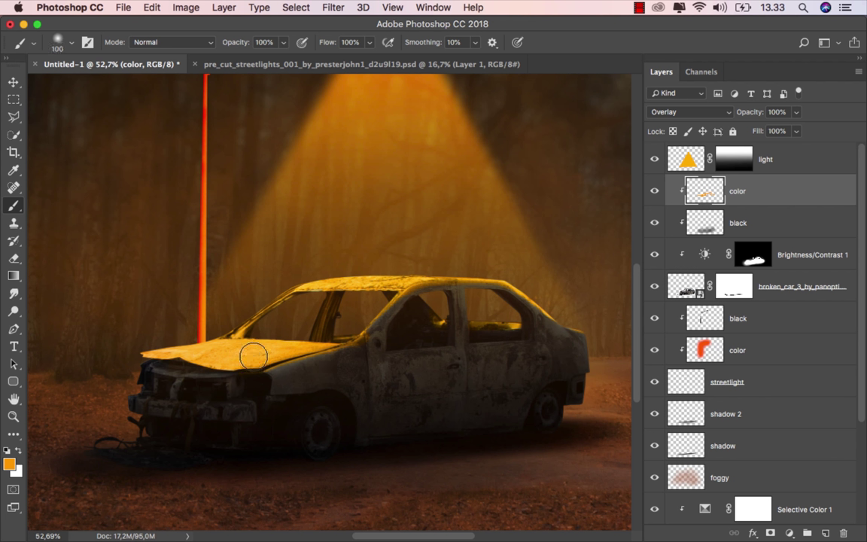
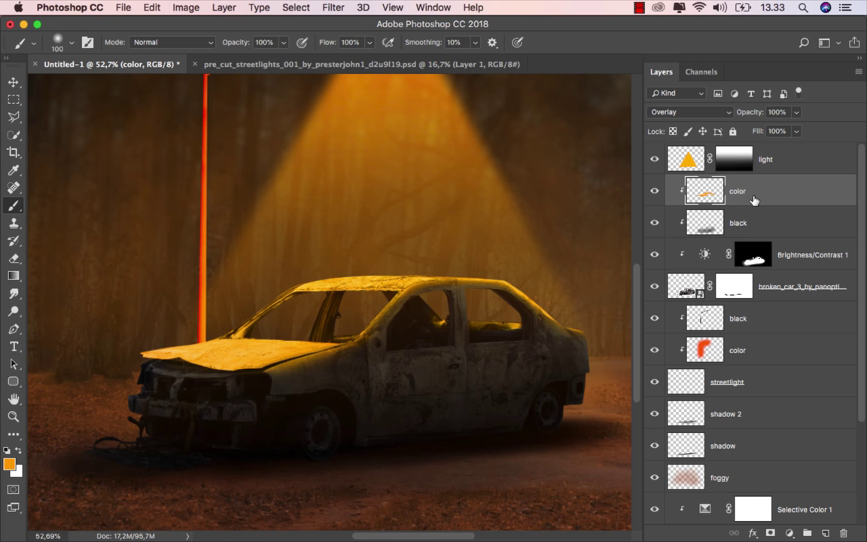
- Shift the 'color' layer's hue to about -6, pushing the car's orange glow toward red
key("super+u")
scroll(547, 355, "down", 2)
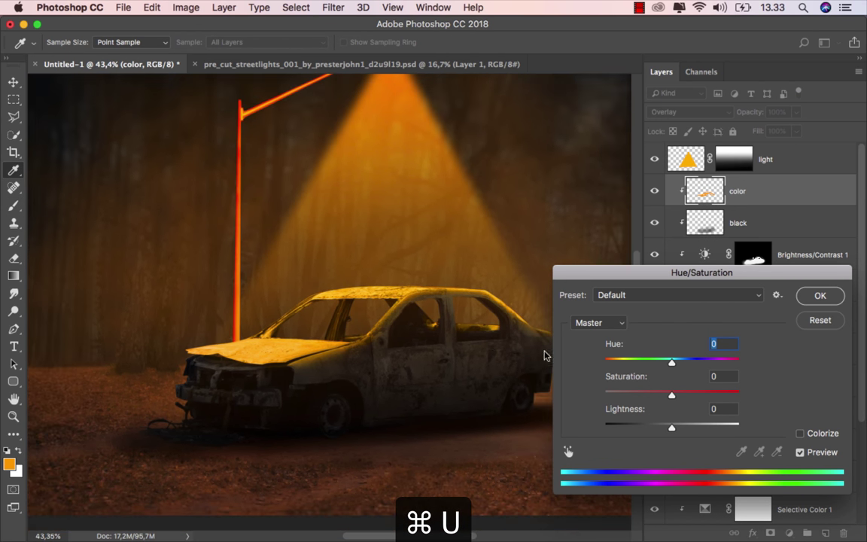
left_click_drag(671, 362, 666, 364)
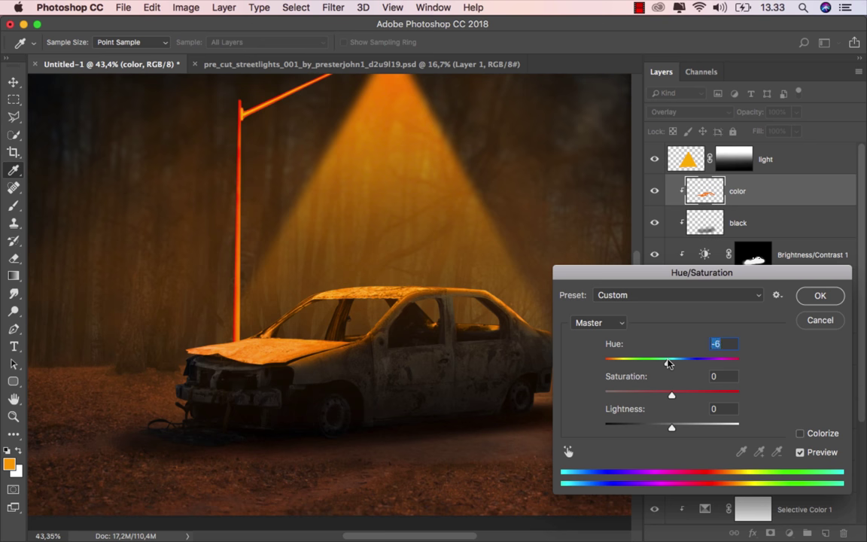
left_click(805, 301)
key("b")
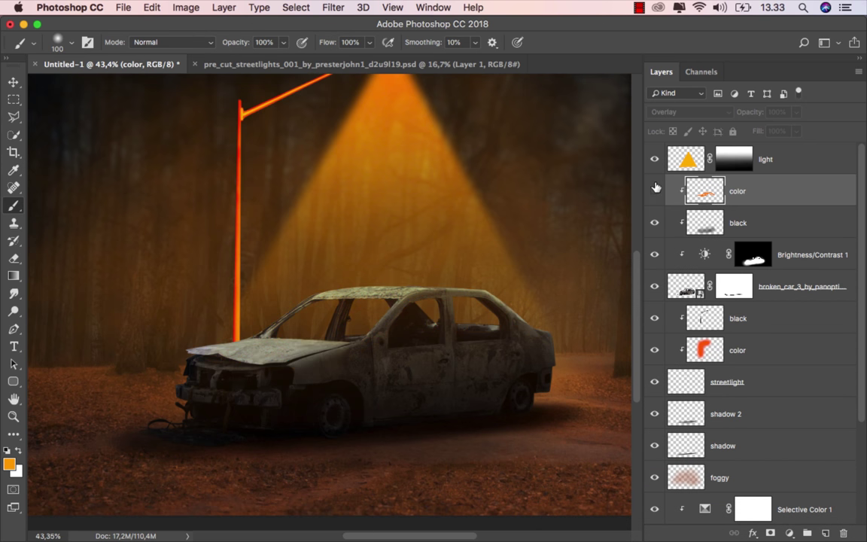
scroll(451, 301, "down", 2)
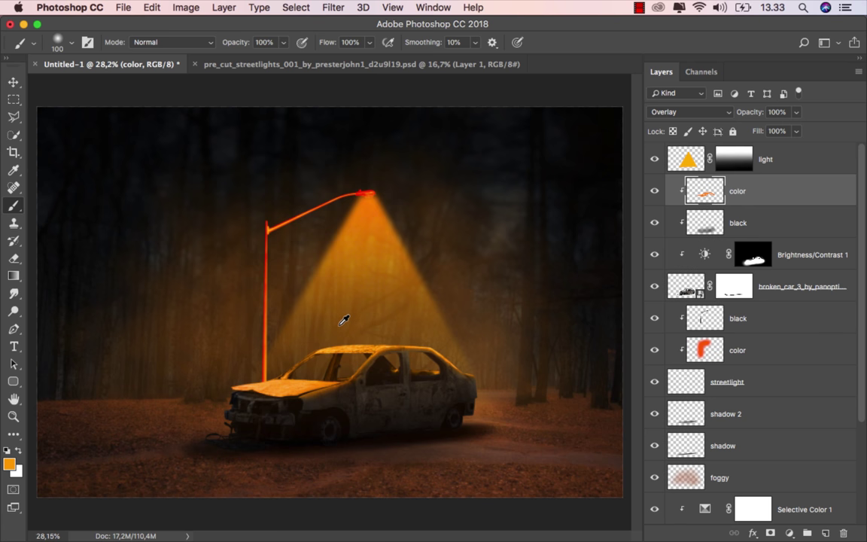
scroll(339, 320, "up", 1)
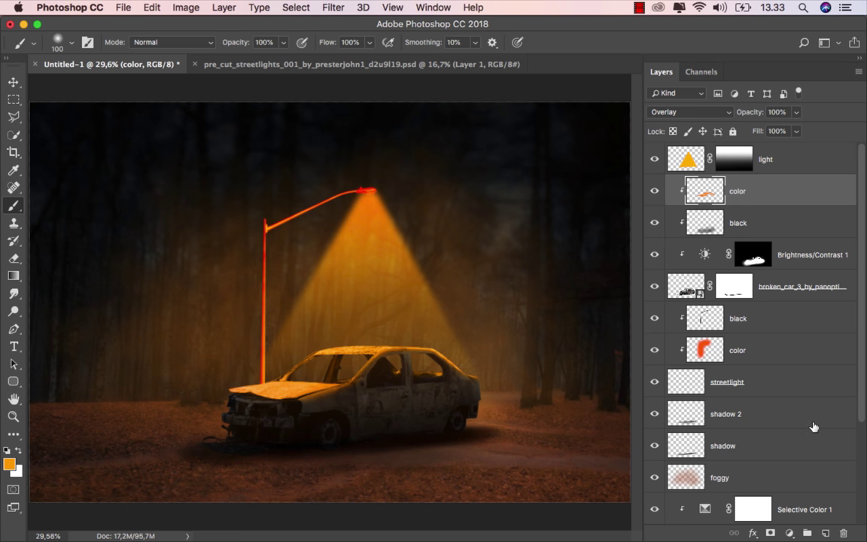
- Create a new layer named 'color 2' clipped to the car layer
key("super+alt+shift+n")
right_click(733, 198)
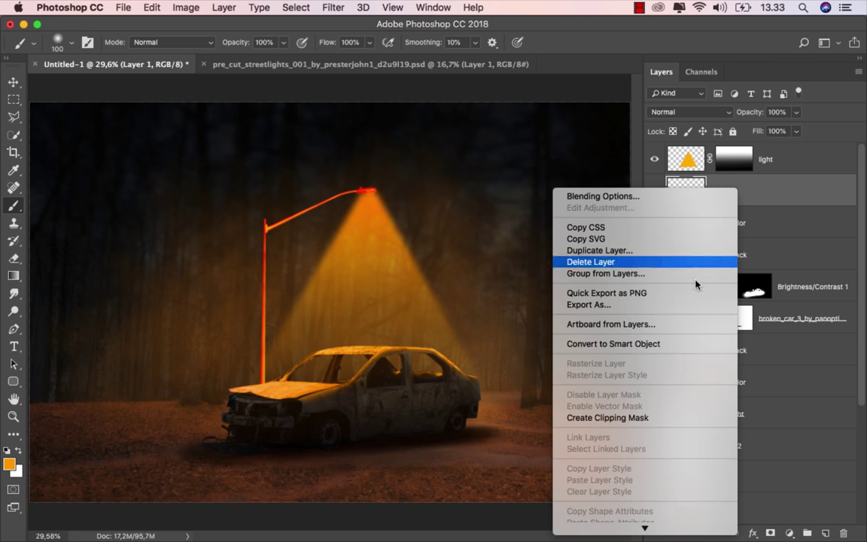
left_click(653, 416)
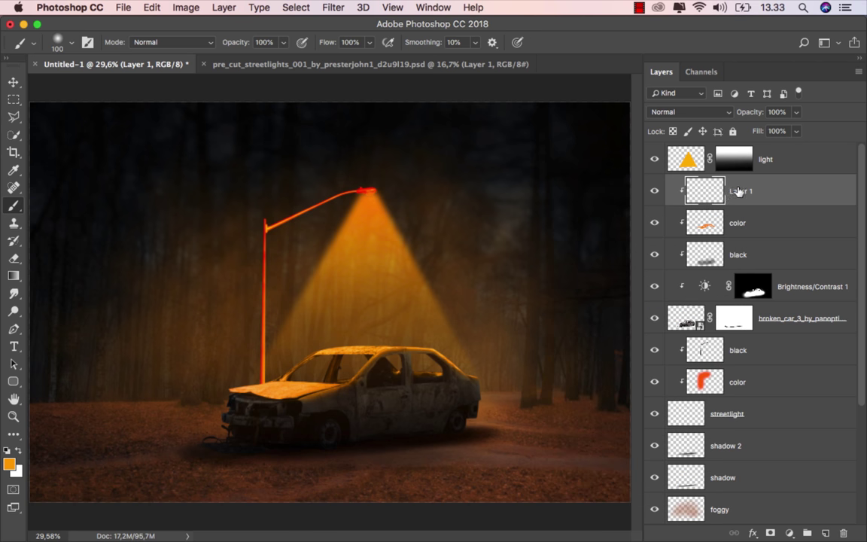
type("cl")
key("Return")
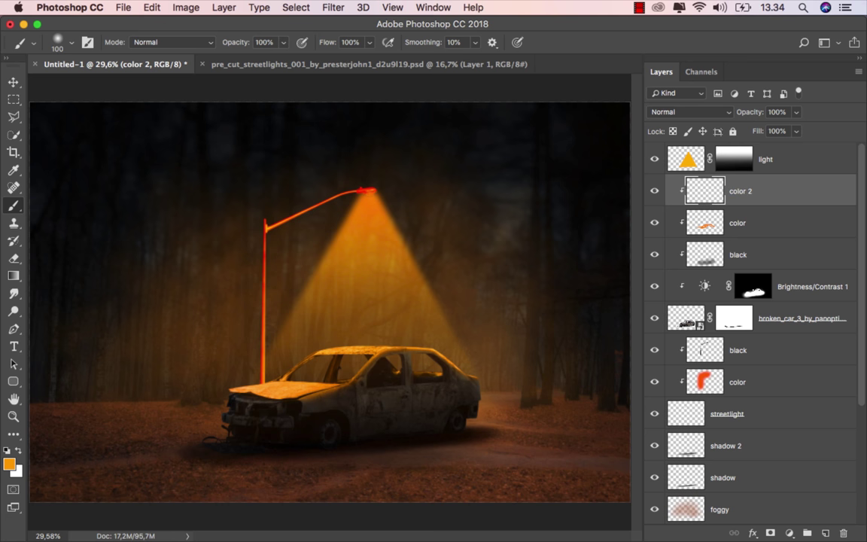
- Paint an orange highlight along the car's front pillar with a smaller brush
scroll(367, 350, "up", 3)
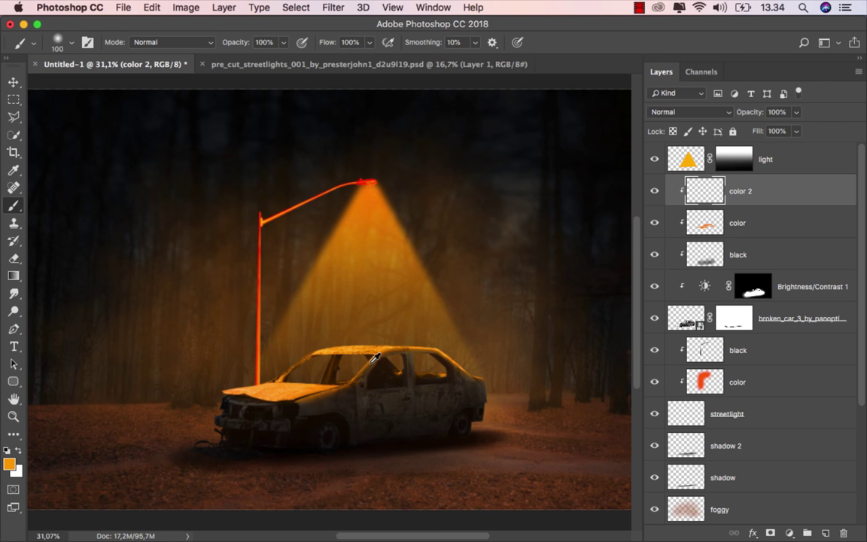
scroll(376, 325, "up", 2)
scroll(371, 323, "up", 1)
scroll(407, 317, "up", 1)
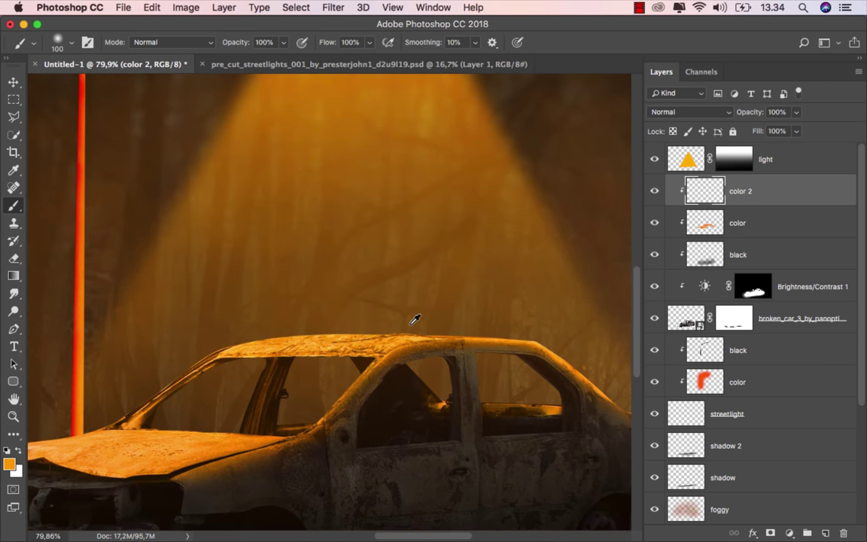
key("bracketleft")
key("bracketleft")
key("bracketleft")
key("bracketleft")
key("bracketleft")
key("bracketleft")
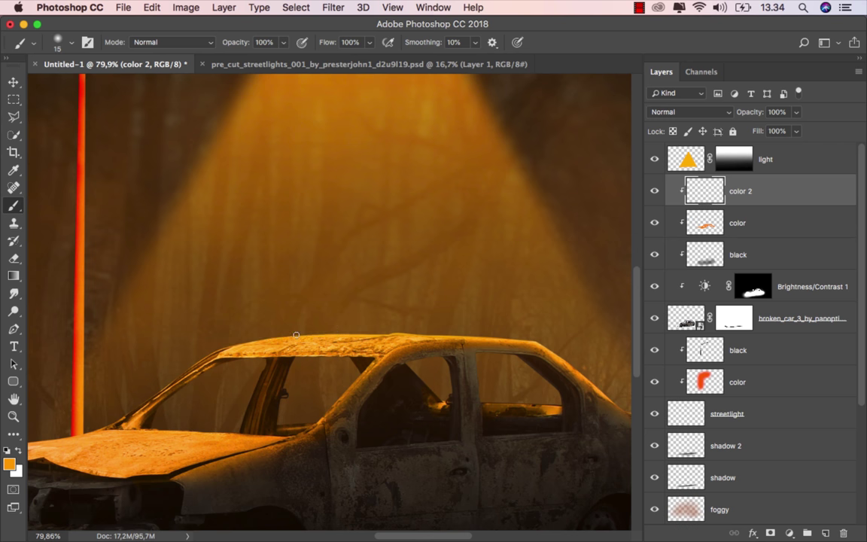
scroll(305, 357, "left", 5)
scroll(304, 356, "down", 2)
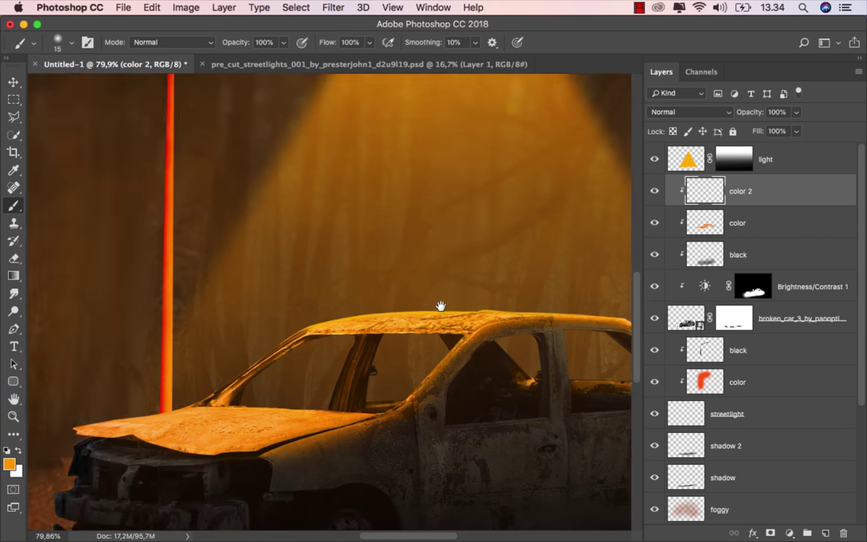
scroll(328, 362, "left", 5)
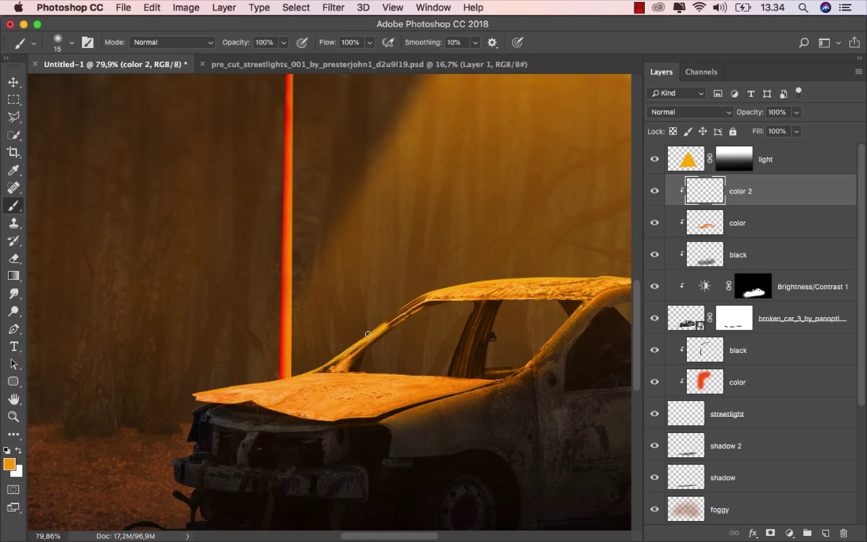
left_click_drag(367, 334, 452, 282)
- Pan across the rear windows, streetlight pole, hood and windscreen
left_click_drag(518, 314, 271, 337)
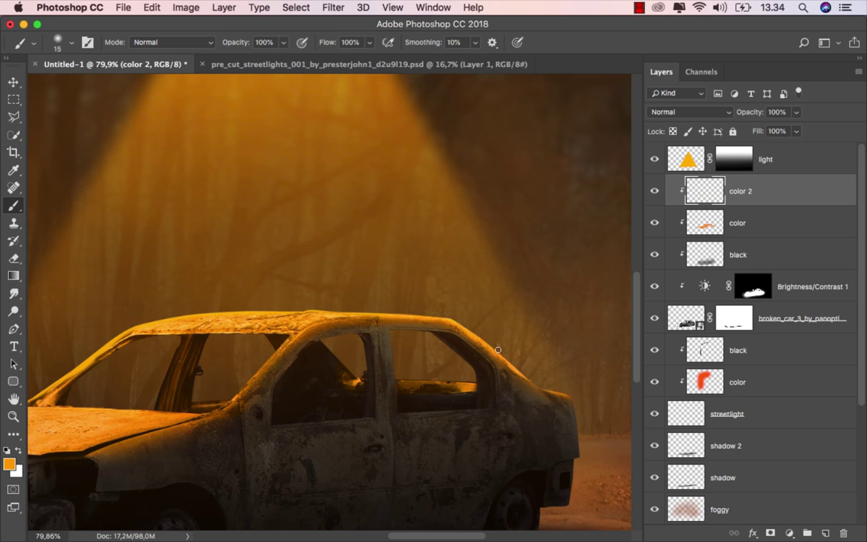
mouse_move(497, 350)
left_mouse_down()
mouse_move(539, 345)
mouse_move(493, 350)
left_mouse_up()
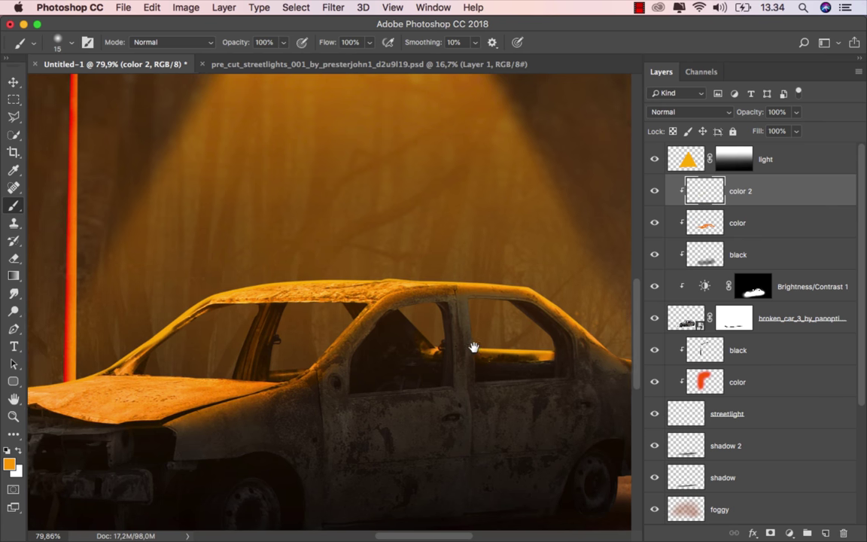
scroll(471, 345, "left", 5)
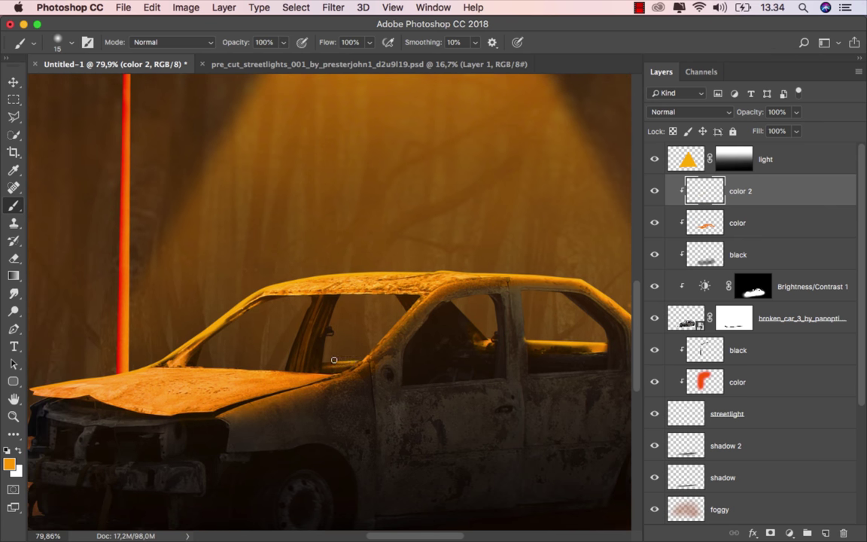
left_click_drag(259, 360, 373, 313)
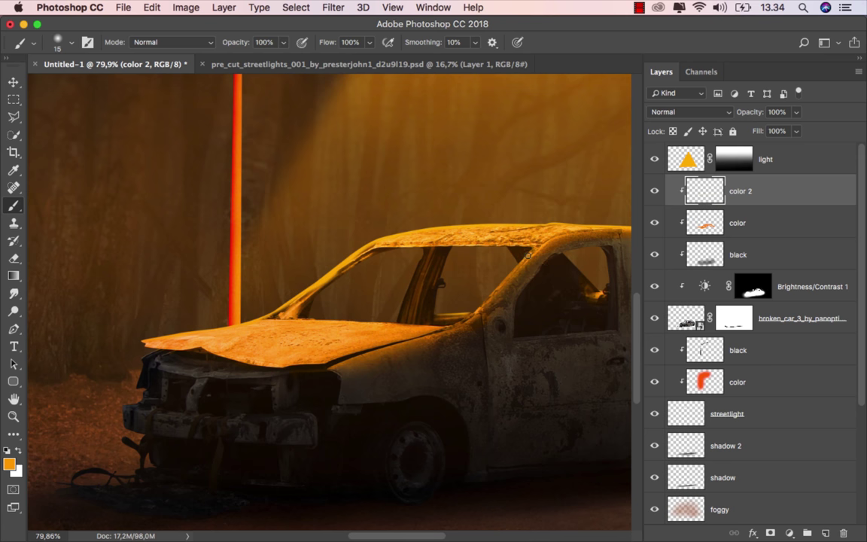
scroll(436, 301, "down", 3)
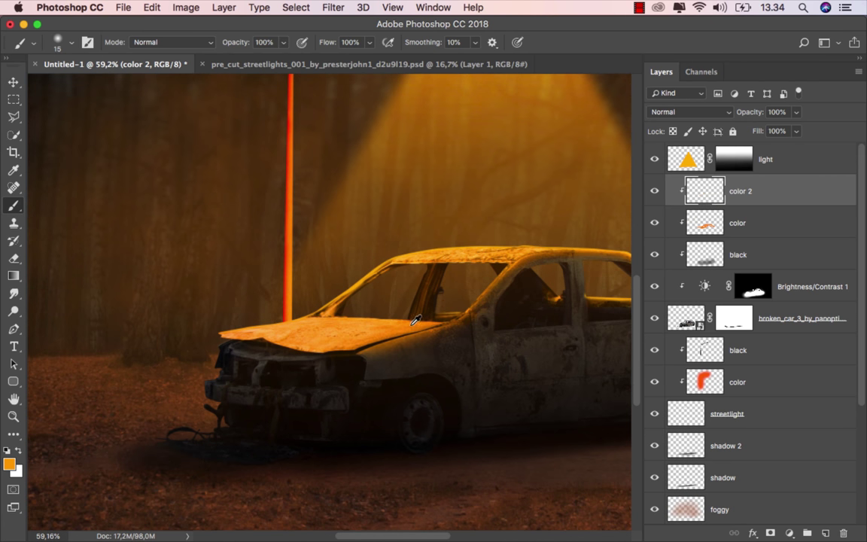
- Set up the Eraser with a soft round tip at 172 px
left_click(13, 258)
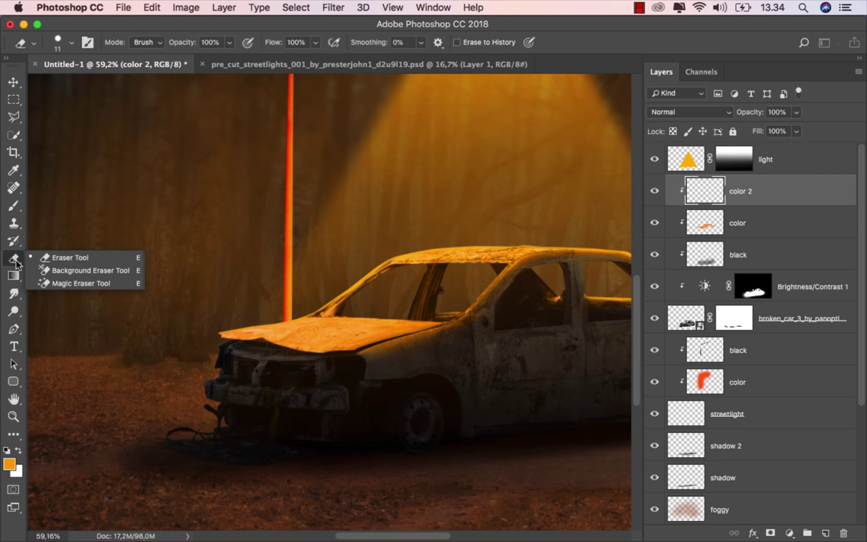
left_click(68, 251)
right_click(248, 298)
left_click(290, 408)
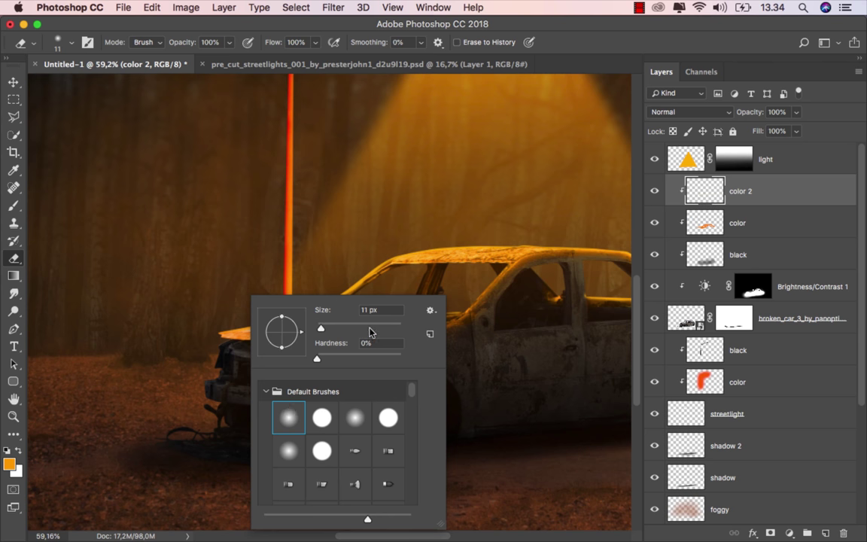
left_click(369, 328)
left_click_drag(222, 304, 207, 315)
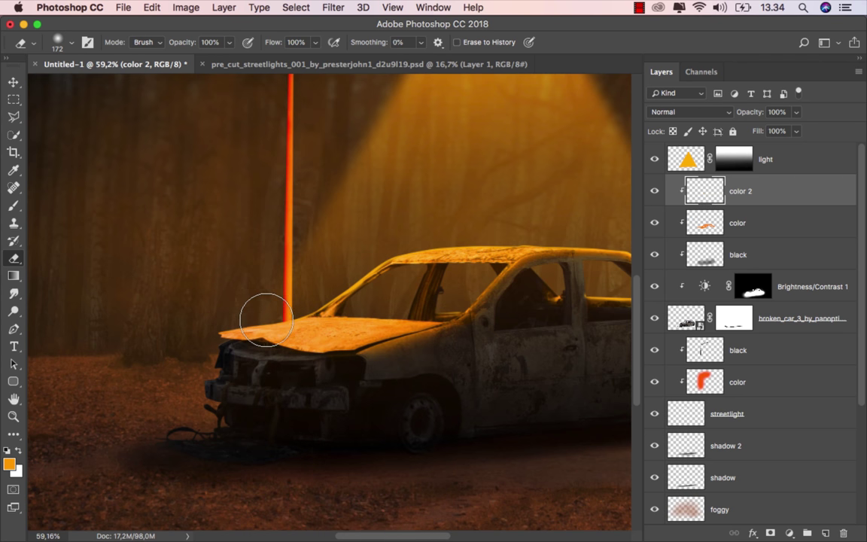
scroll(191, 329, "down", 5)
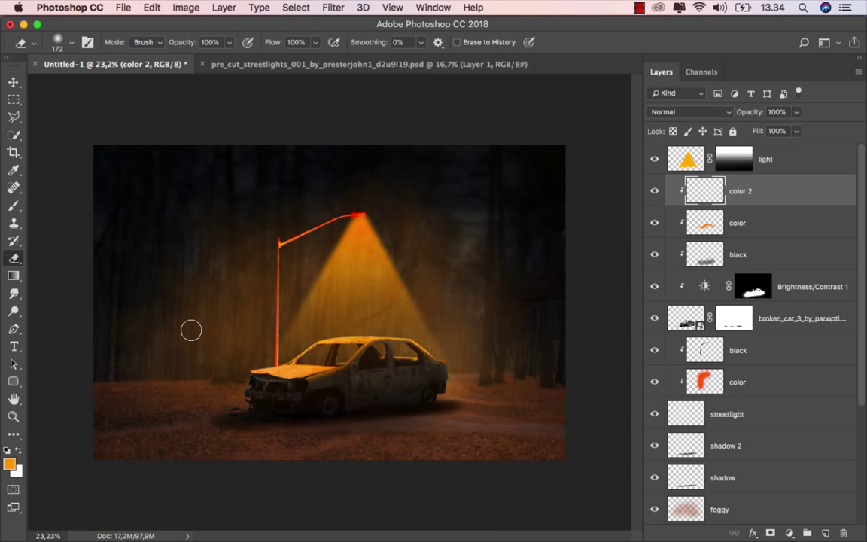
scroll(191, 329, "up", 1)
left_click(14, 81)
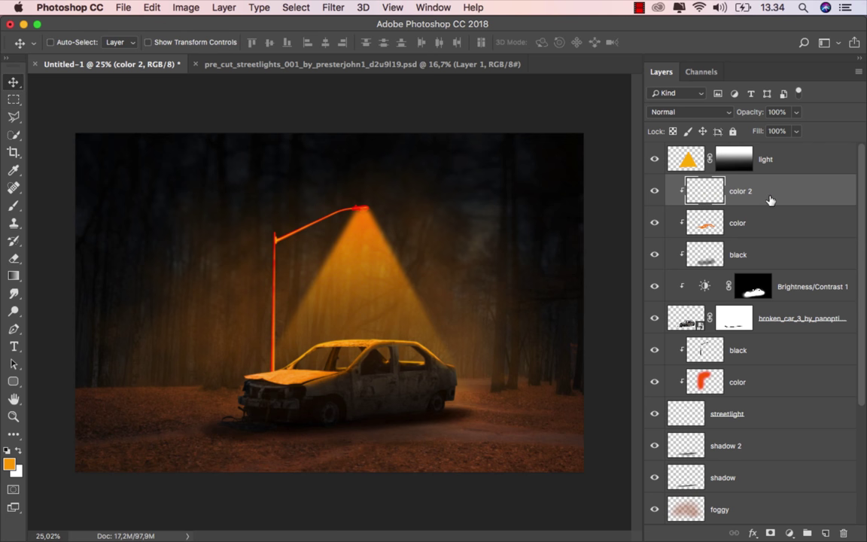
- Nudge the red color layer's hue to shift the streetlight pole toward yellow
left_click(756, 385)
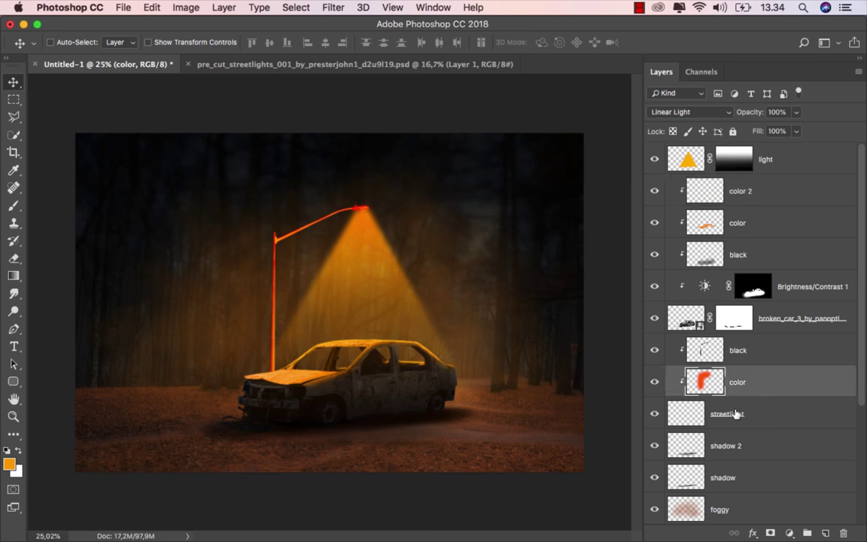
left_click(653, 381)
key("super+u")
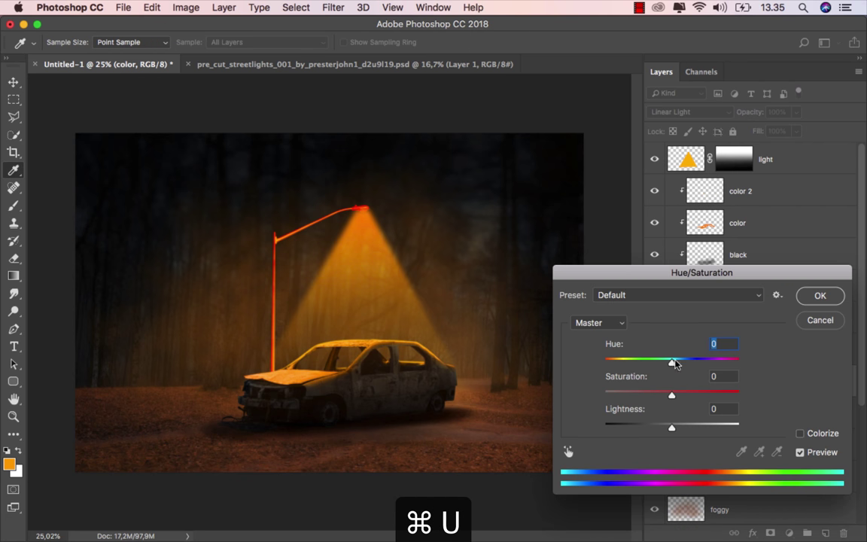
left_click_drag(675, 363, 675, 364)
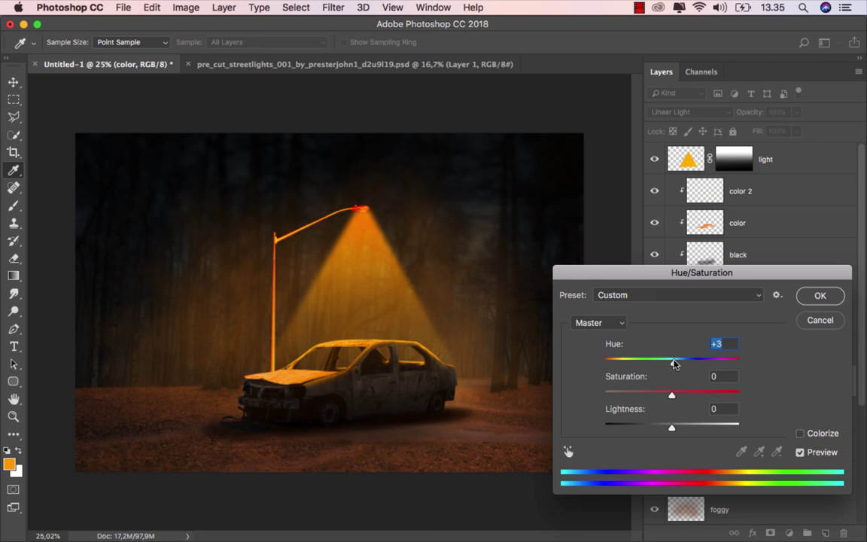
left_click(819, 294)
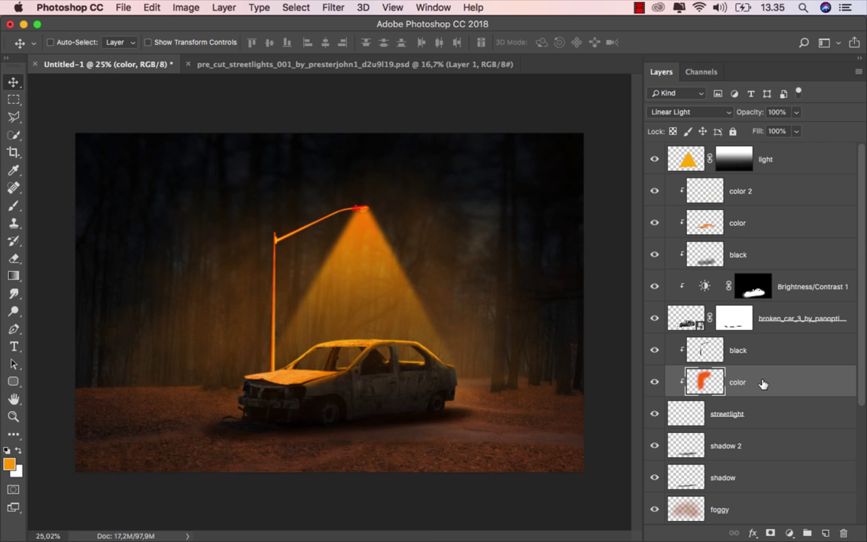
- Lower 'shadow 2' opacity to 88% and 'shadow' opacity to 79%
left_click(723, 445)
left_click(655, 445)
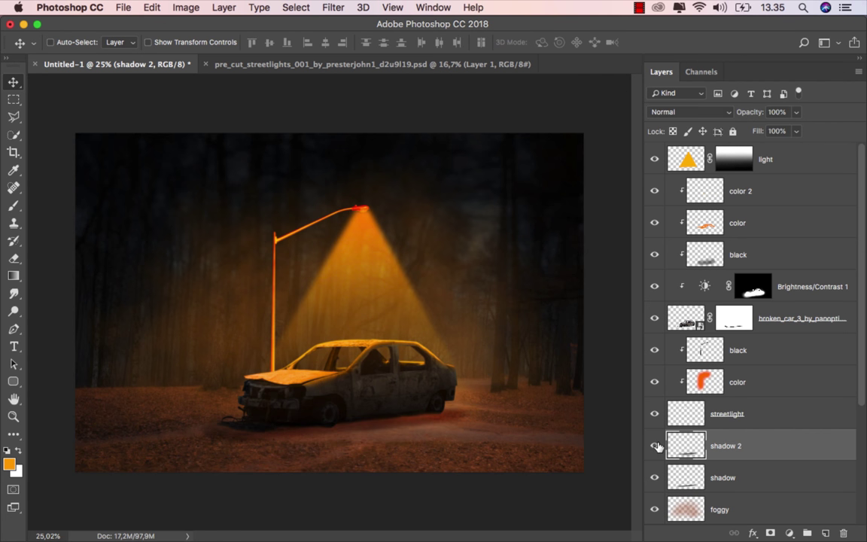
left_click(655, 445)
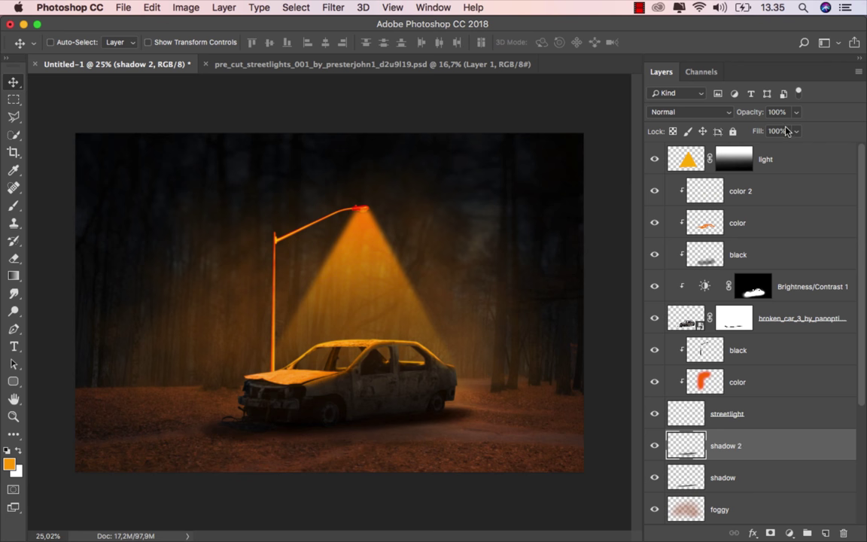
left_click_drag(796, 111, 788, 132)
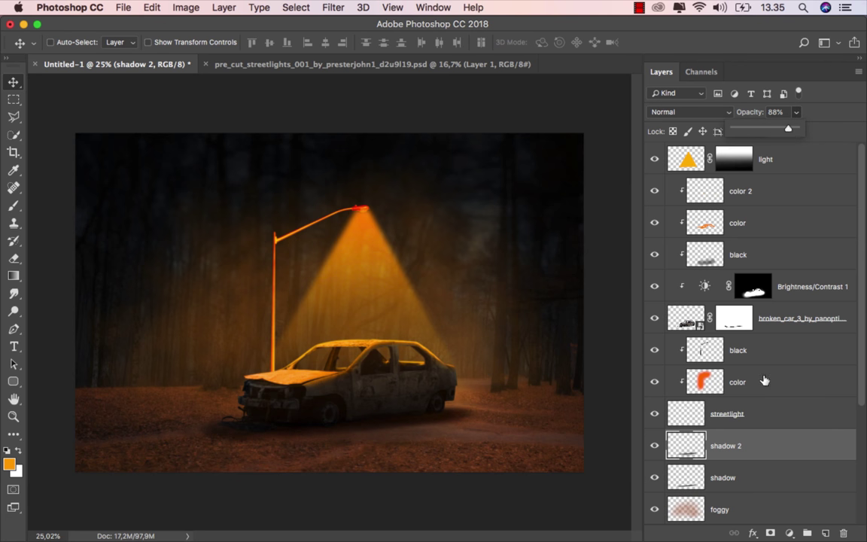
left_click(696, 477)
left_click(656, 479)
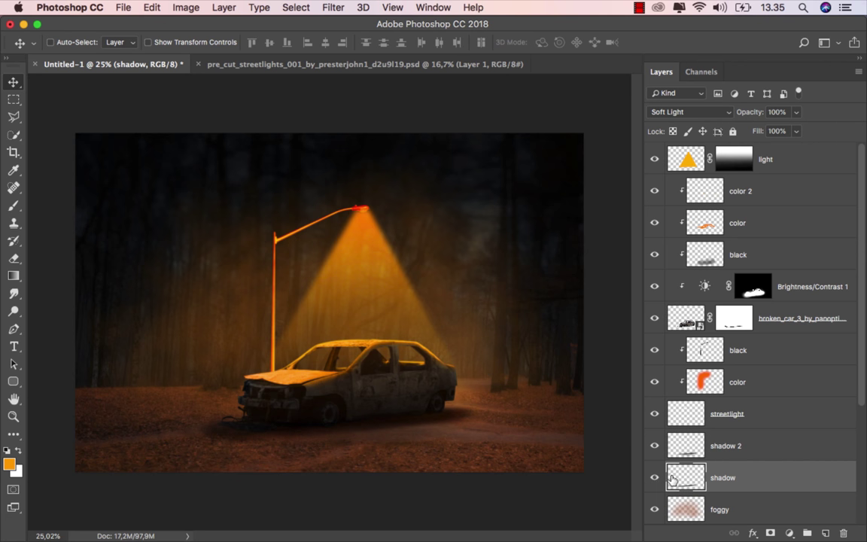
left_click(796, 113)
left_click_drag(778, 132, 776, 132)
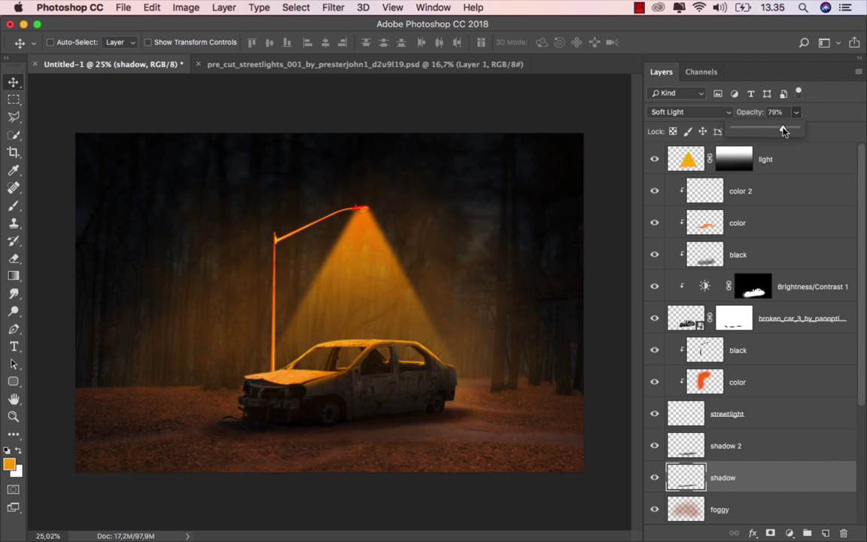
left_click(741, 478)
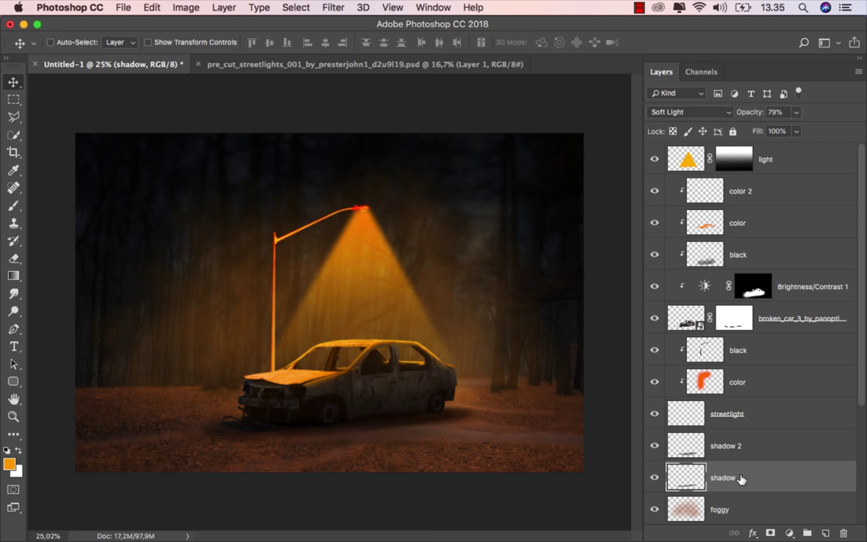
left_click(800, 167)
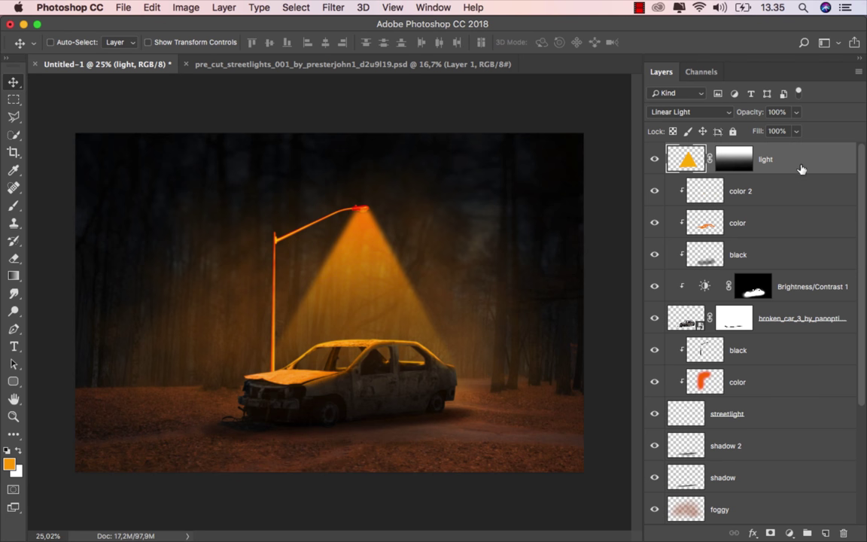
- Add a Brightness/Contrast adjustment layer with Brightness 10 and Contrast about 6
left_click(789, 533)
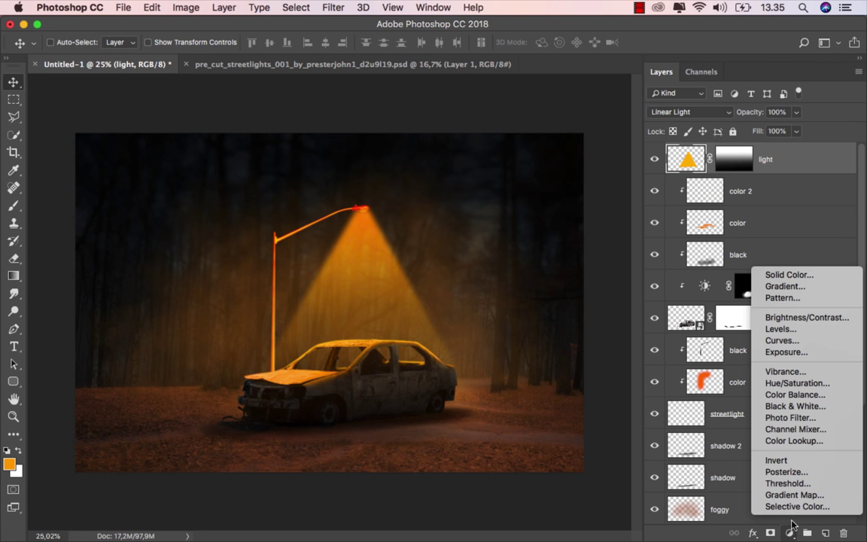
left_click(808, 316)
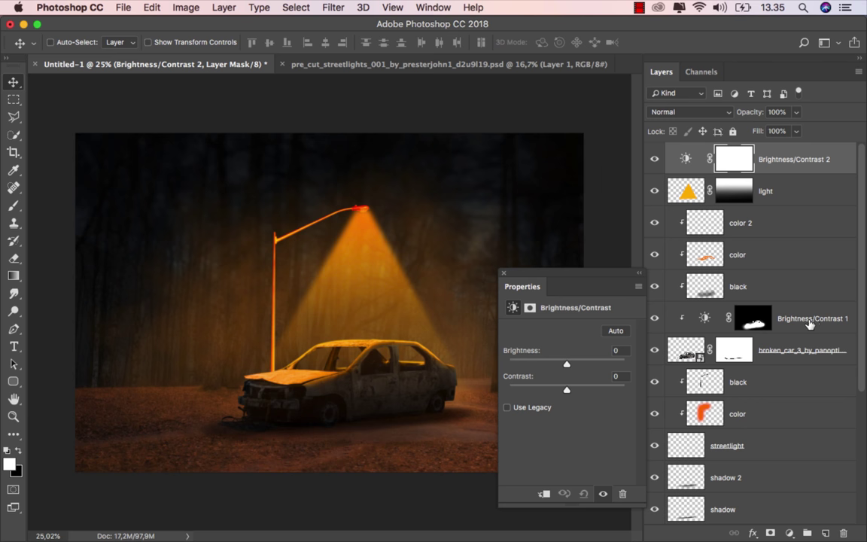
left_click_drag(567, 363, 571, 364)
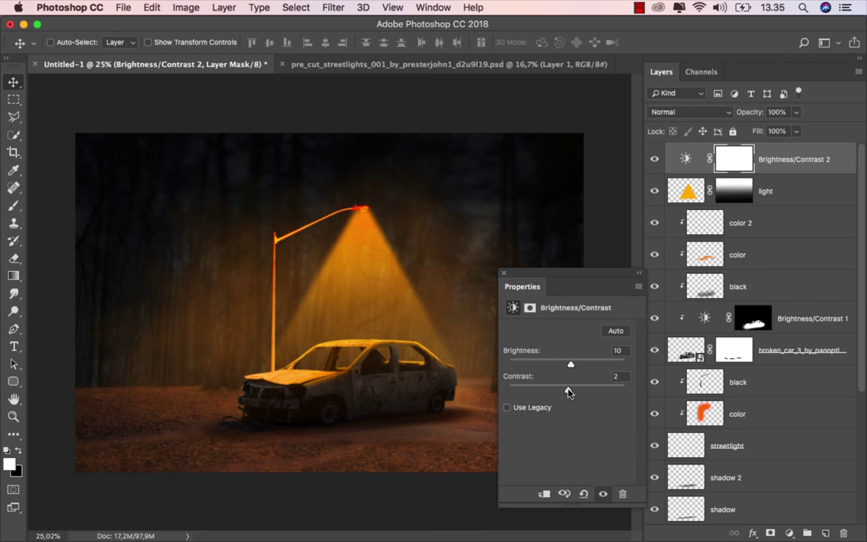
left_click_drag(568, 391, 571, 391)
left_click(504, 274)
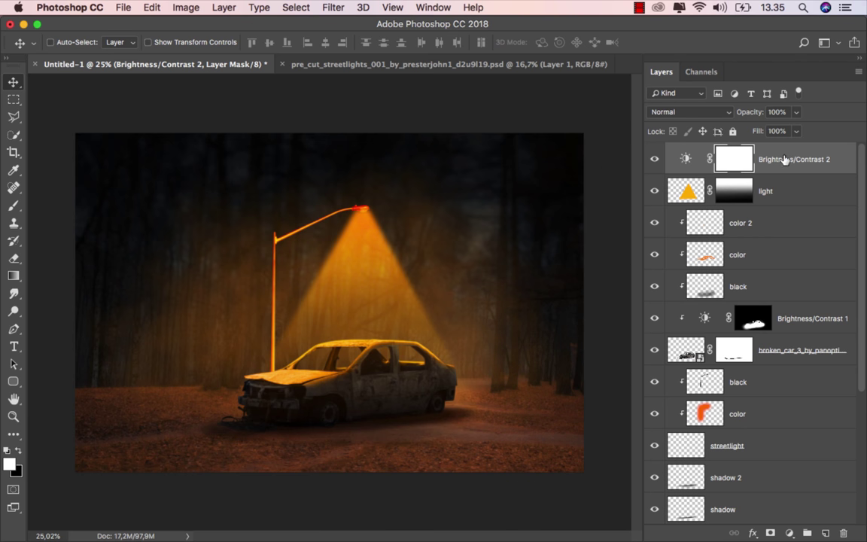
left_click(688, 159)
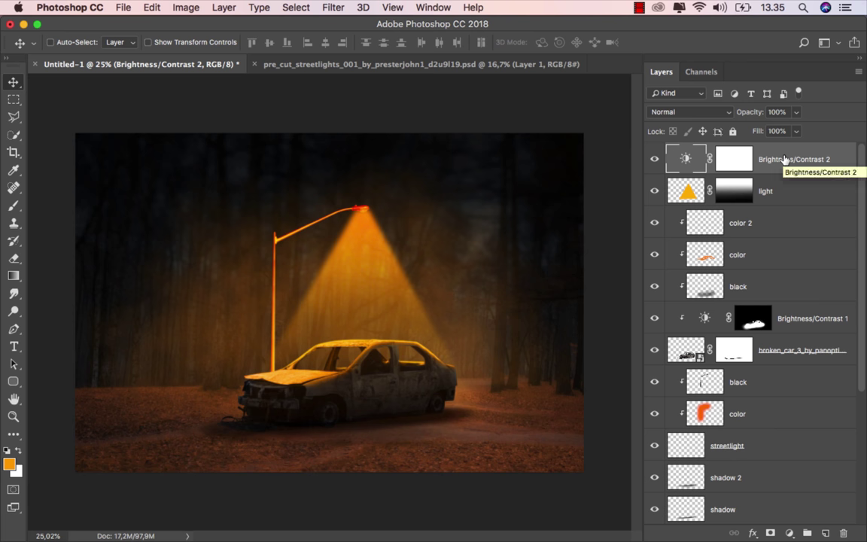
left_click(788, 533)
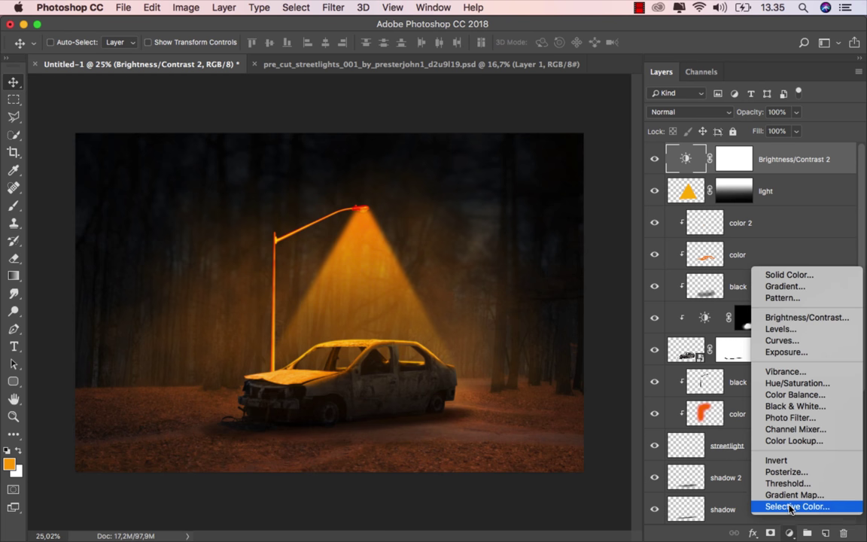
- Add a 'Curves 1' adjustment that darkens lower tones and lifts black output to about 18
left_click(815, 341)
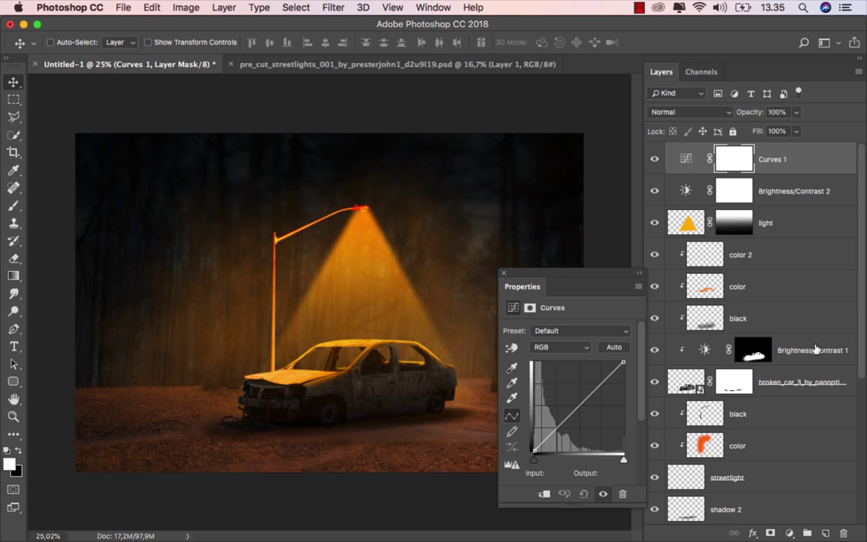
left_click(579, 406)
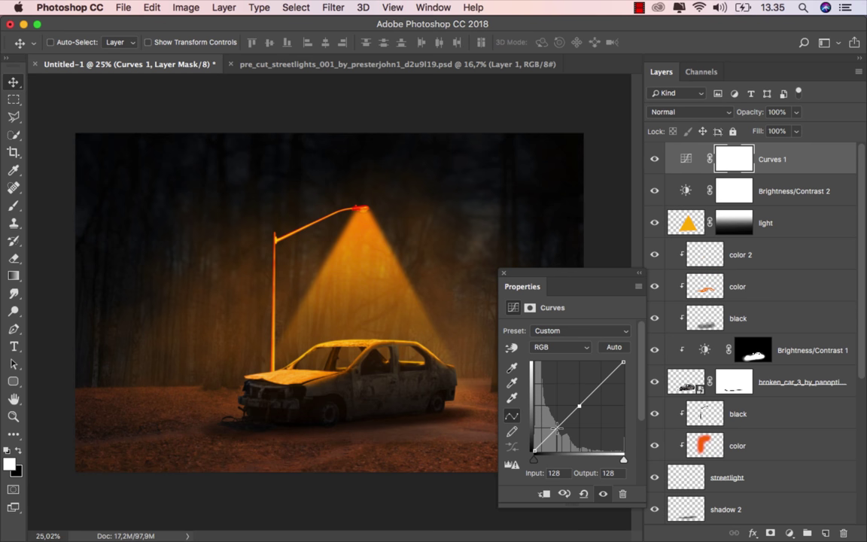
left_click_drag(557, 428, 580, 402)
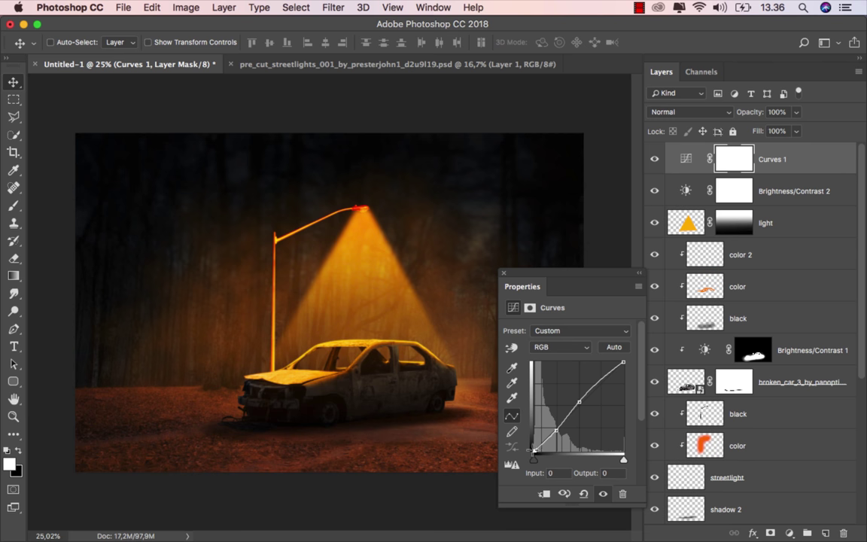
left_click_drag(534, 451, 532, 443)
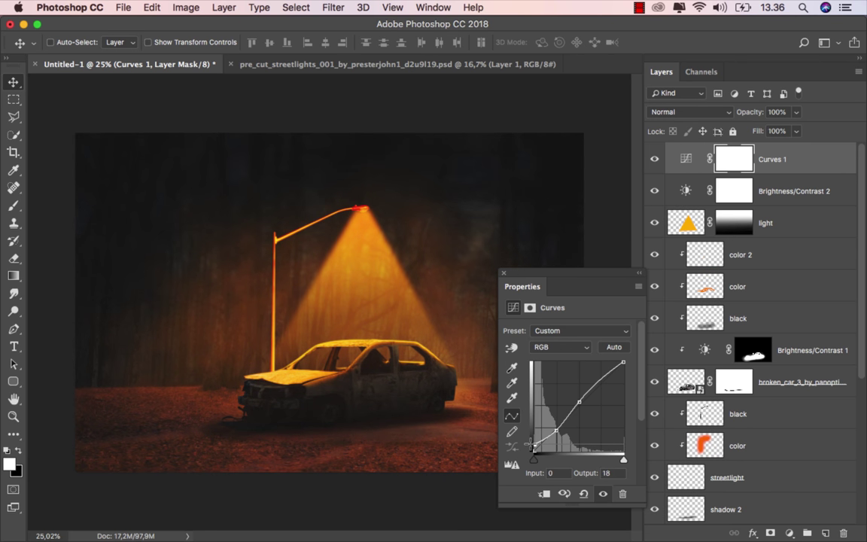
left_click(503, 273)
left_click(654, 158)
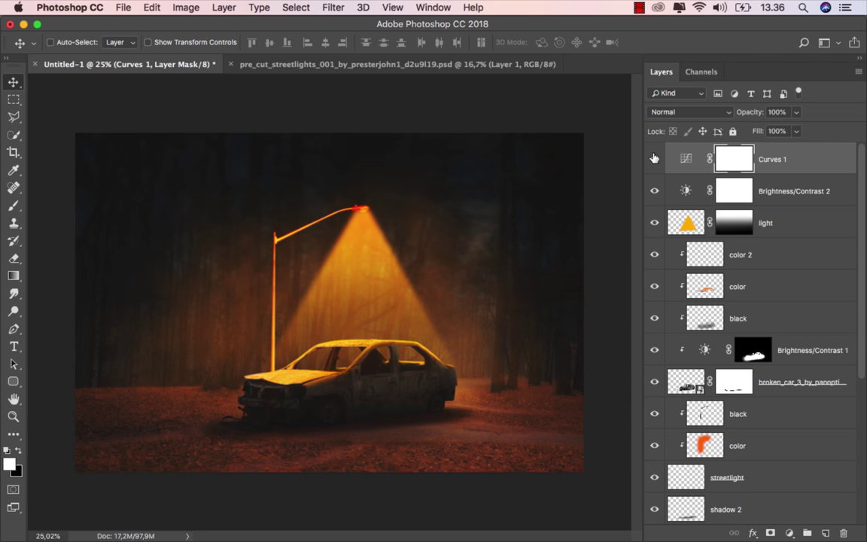
left_click(785, 163)
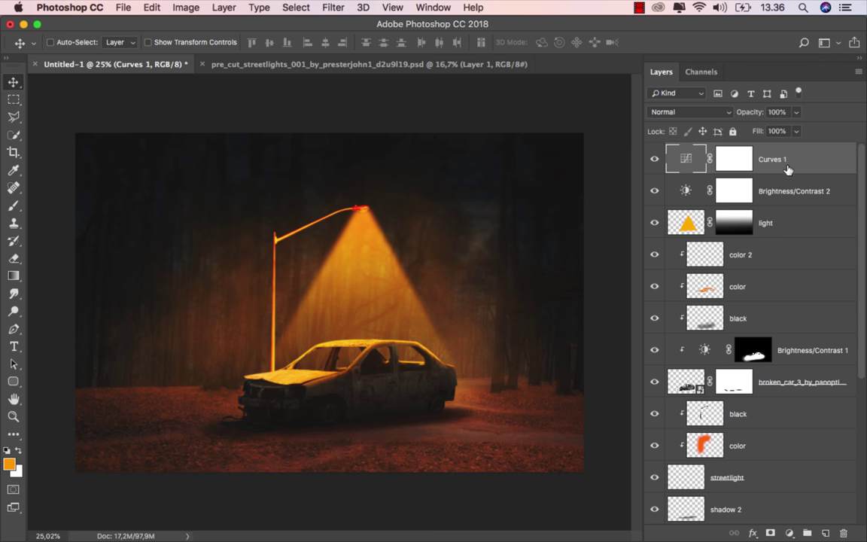
left_click_drag(861, 246, 850, 376)
- Select the forest layer mask and set up a large black brush at 21% opacity
scroll(850, 376, "down", 1)
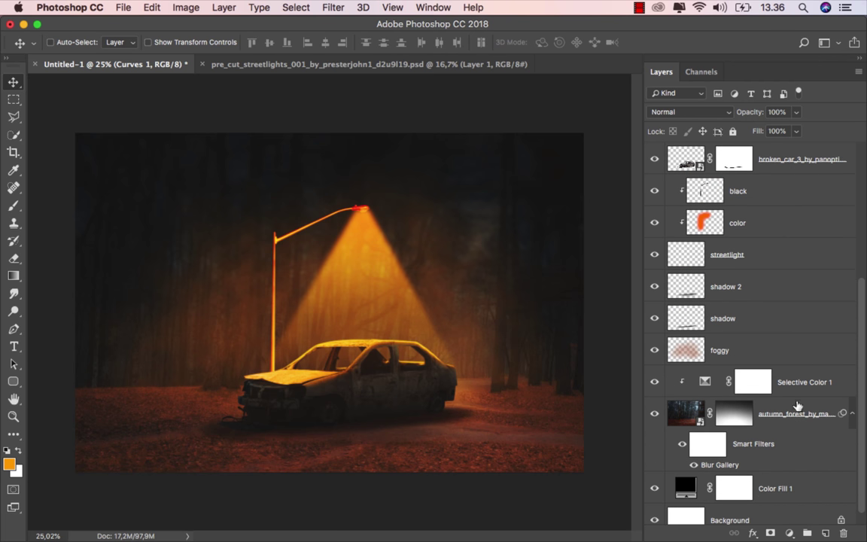
left_click(733, 413)
left_click(653, 413)
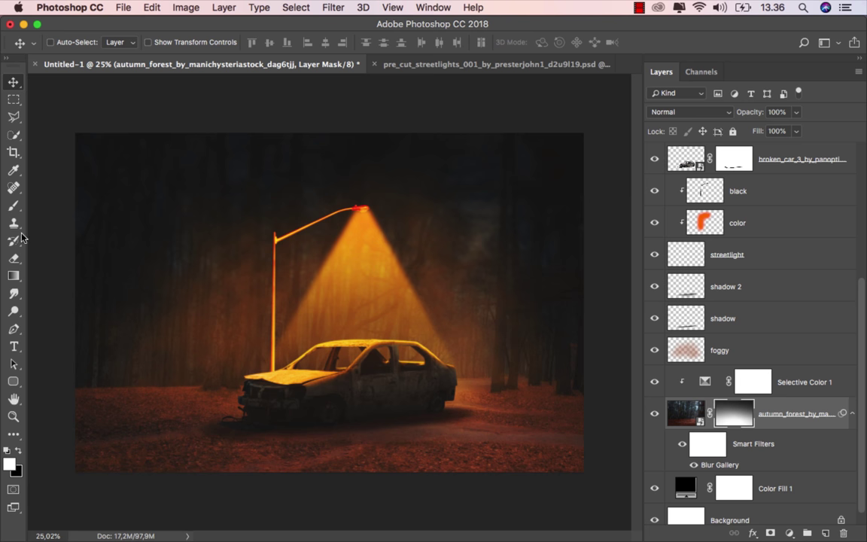
left_click_drag(14, 205, 53, 185)
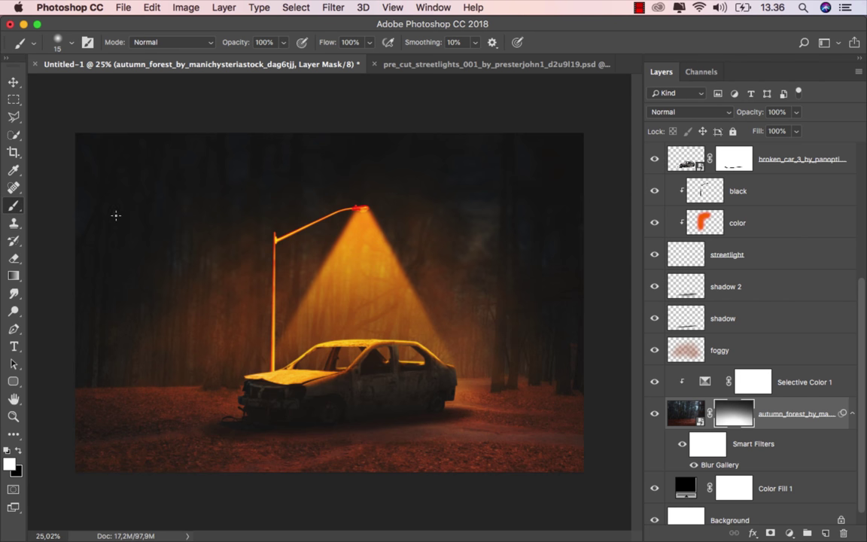
right_click(116, 215)
left_click_drag(198, 243, 262, 248)
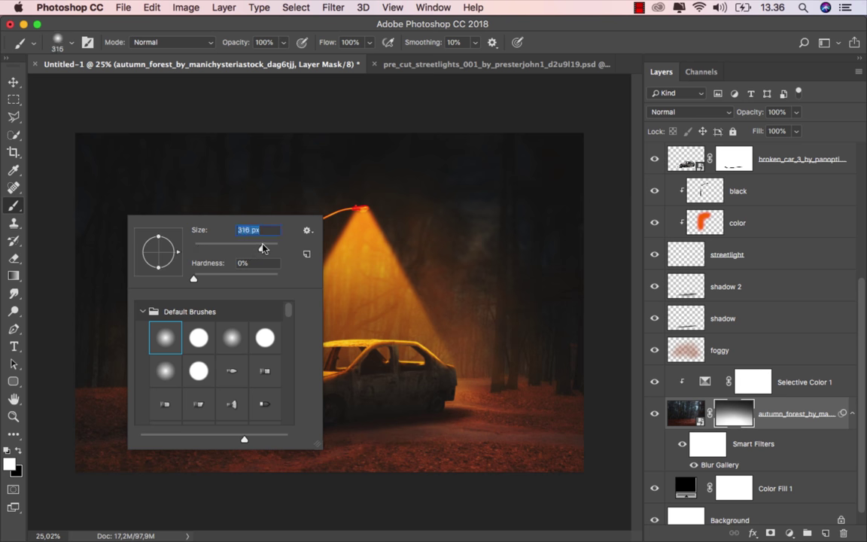
left_click_drag(256, 41, 226, 45)
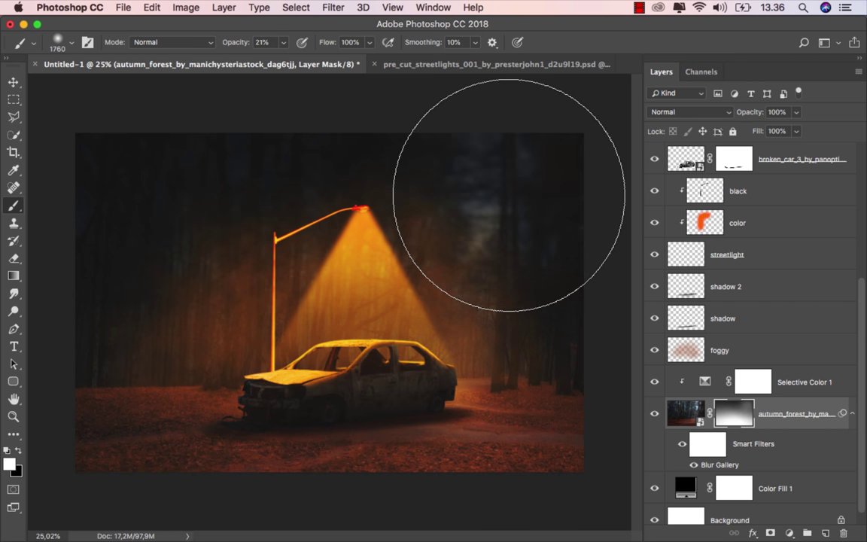
key("x")
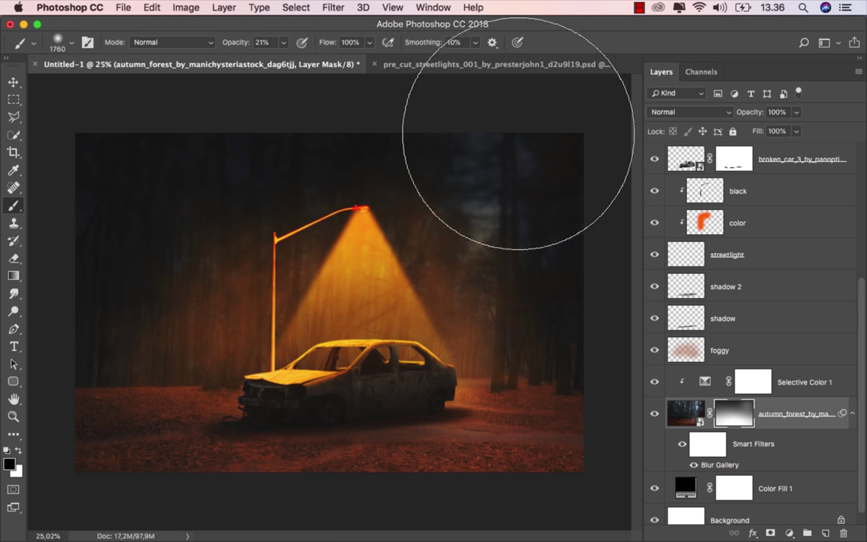
- Paint the mask to darken the upper-right forest and the area right of the car
mouse_move(527, 136)
left_mouse_down()
mouse_move(494, 202)
mouse_move(504, 183)
mouse_move(503, 213)
mouse_move(484, 223)
mouse_move(437, 192)
mouse_move(435, 126)
mouse_move(500, 259)
mouse_move(464, 174)
mouse_move(319, 184)
mouse_move(252, 151)
mouse_move(216, 189)
mouse_move(159, 146)
mouse_move(140, 233)
mouse_move(199, 278)
mouse_move(176, 222)
mouse_move(316, 197)
mouse_move(126, 300)
mouse_move(132, 286)
left_mouse_up()
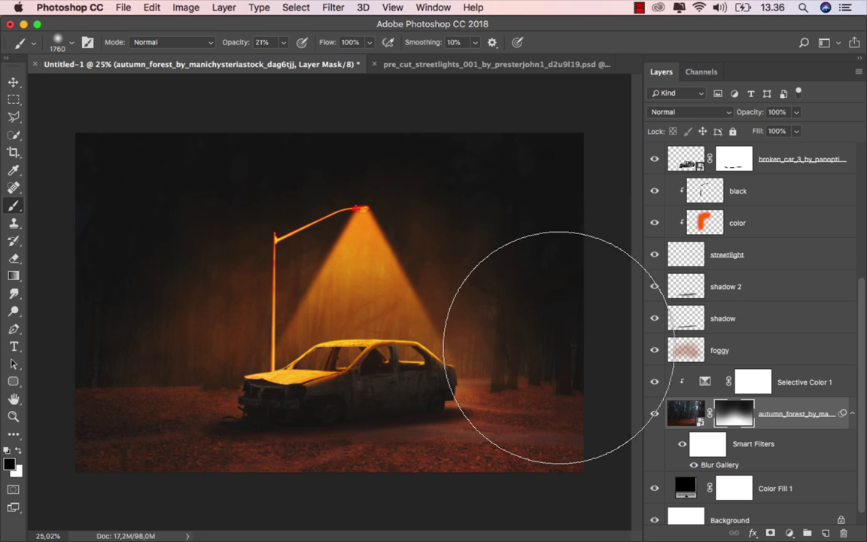
mouse_move(559, 348)
left_mouse_down()
mouse_move(561, 367)
mouse_move(548, 363)
mouse_move(552, 333)
left_mouse_up()
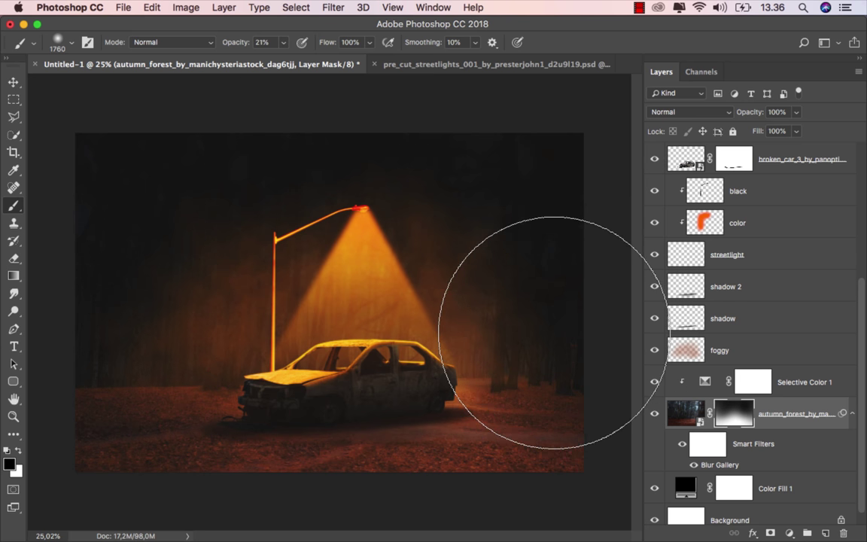
key("bracketleft")
key("bracketleft")
key("bracketleft")
key("bracketleft")
key("bracketleft")
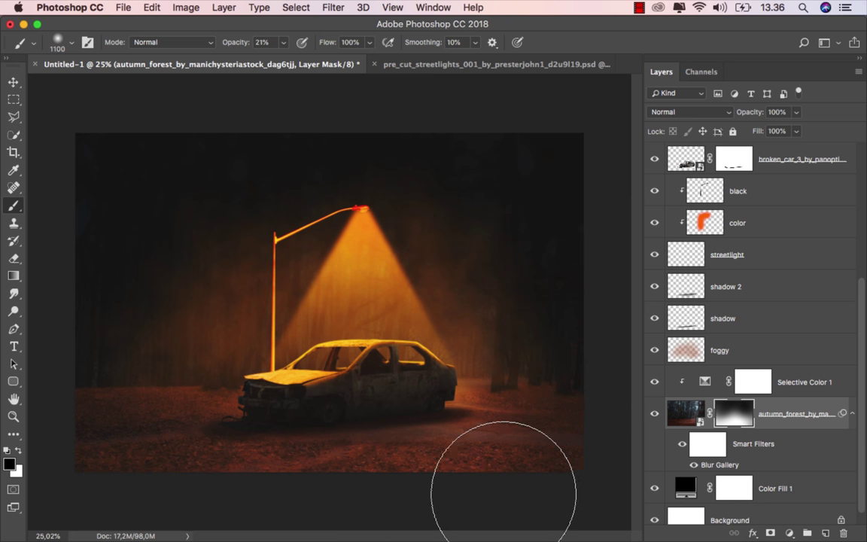
key("bracketleft")
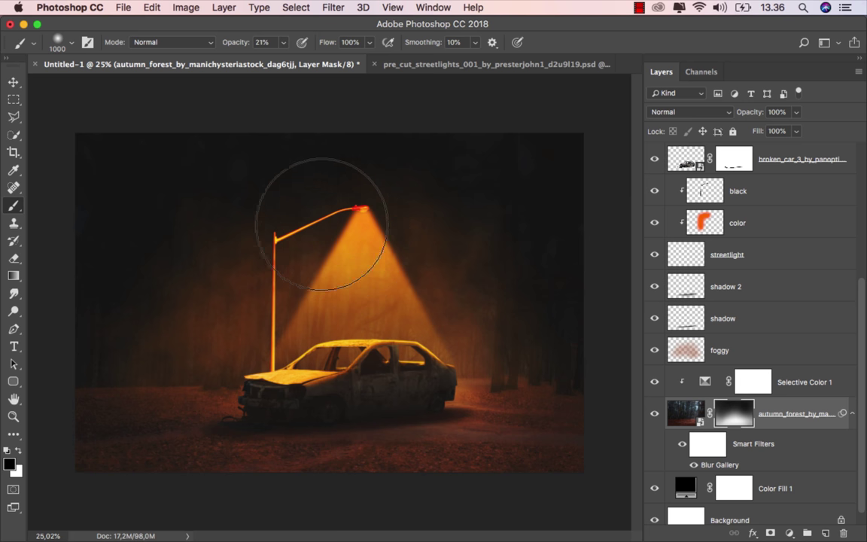
left_click(14, 81)
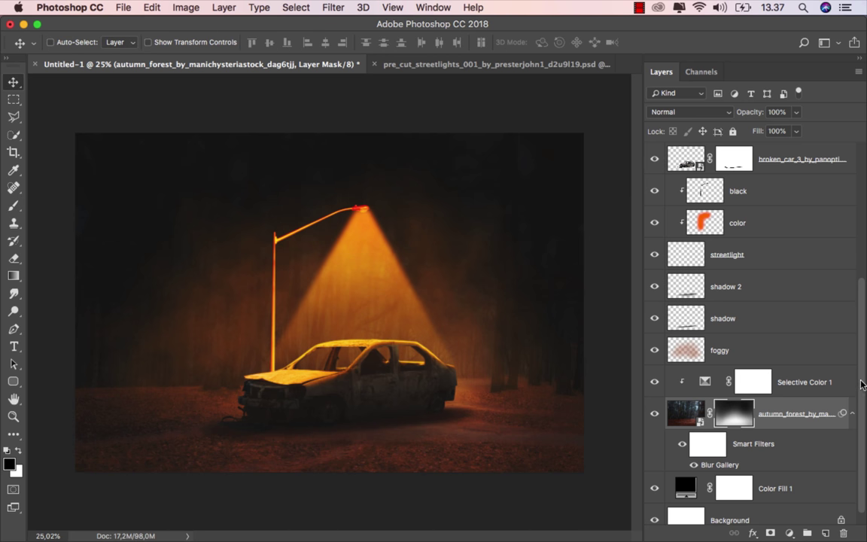
left_click_drag(861, 383, 862, 250)
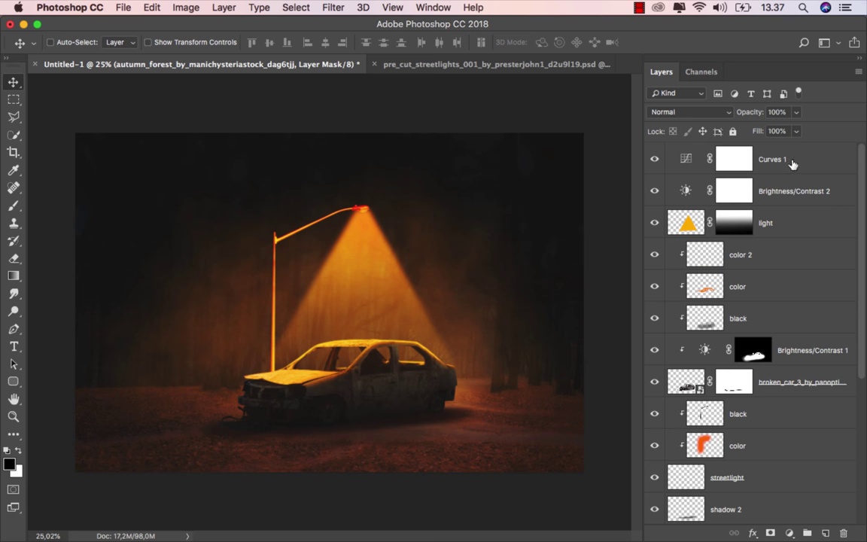
- Add a Color Balance layer above Curves 1 with Midtones at -19/-59/+7
left_click(791, 163)
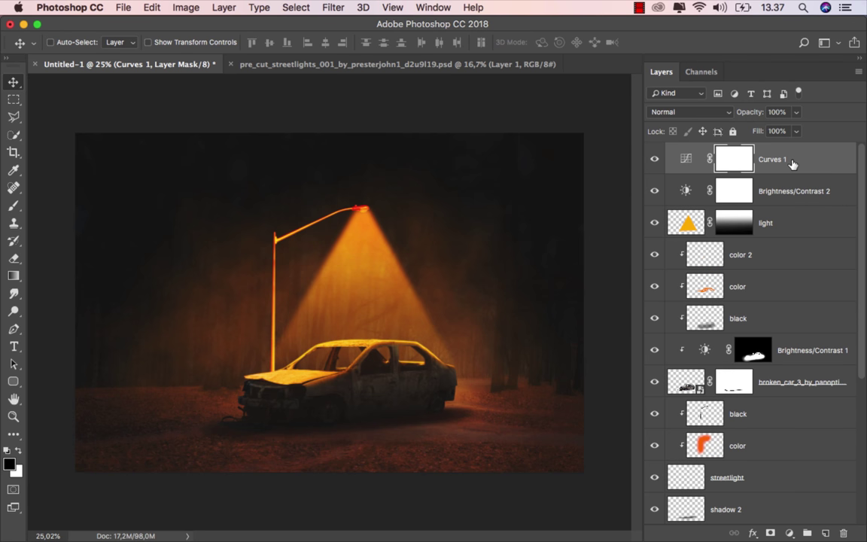
left_click(789, 534)
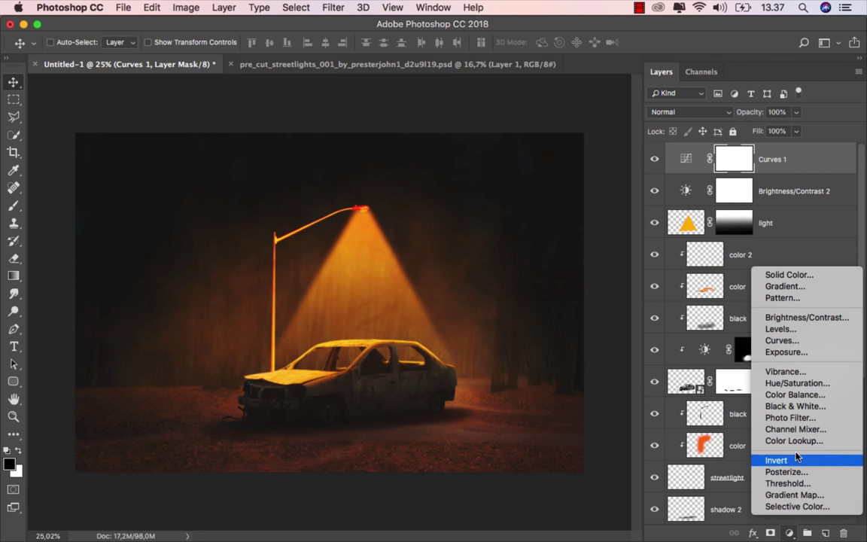
left_click(807, 397)
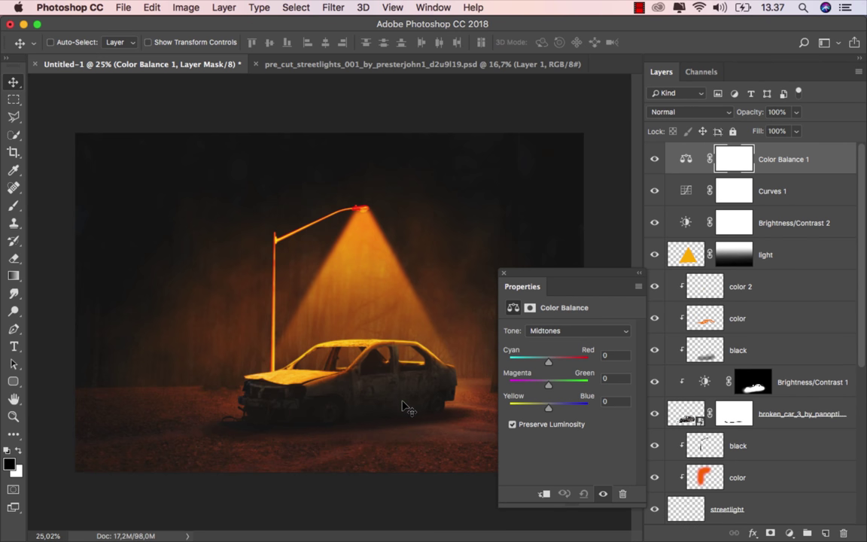
scroll(403, 406, "up", 1)
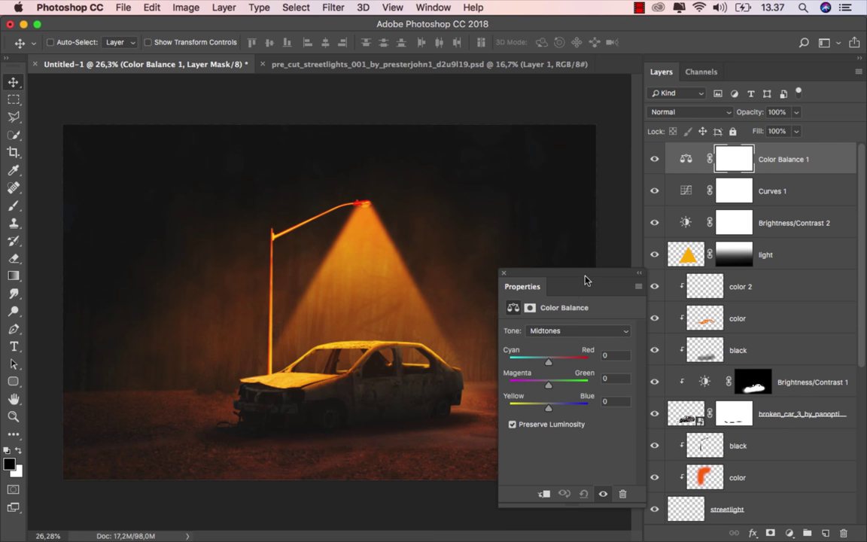
left_click_drag(591, 280, 595, 287)
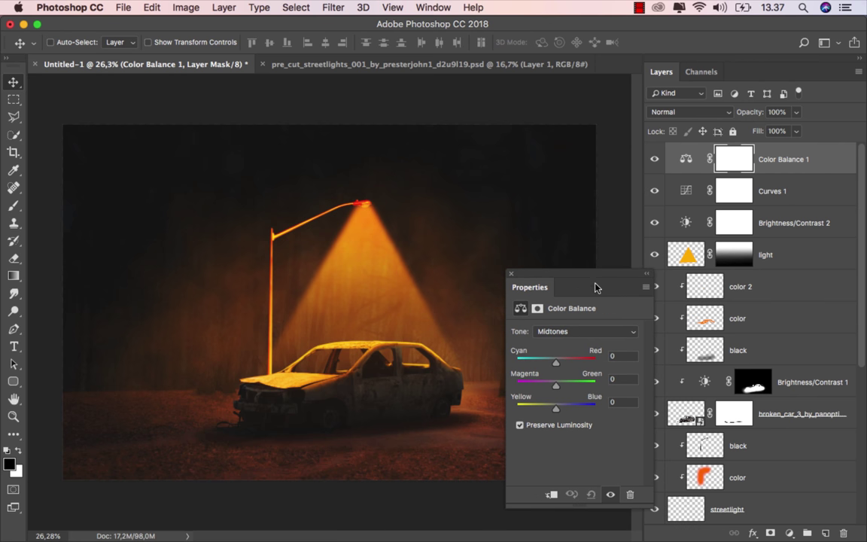
left_click(558, 332)
left_click(556, 332)
left_click_drag(555, 366, 547, 365)
left_click_drag(556, 387, 539, 386)
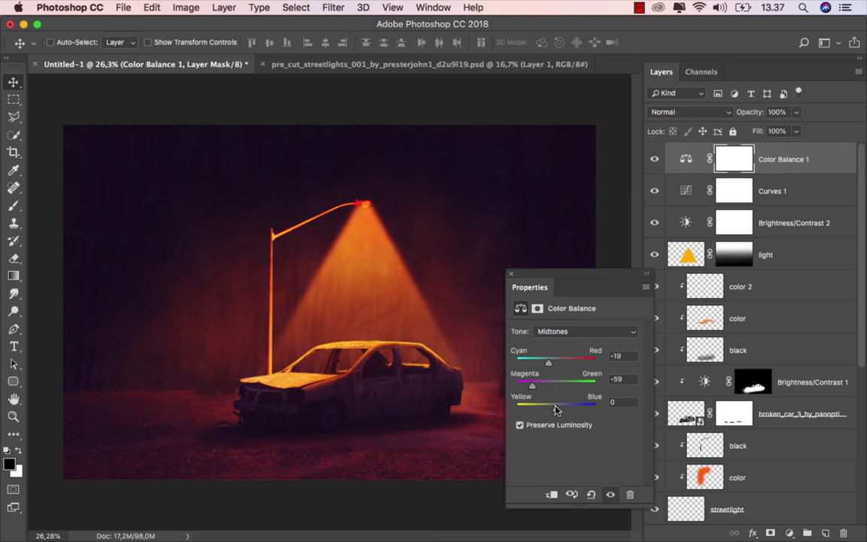
left_click_drag(555, 409, 558, 410)
left_click(654, 159)
- Set the Color Balance Highlights to +7 red, +37 green, -22 yellow-blue
left_click(566, 331)
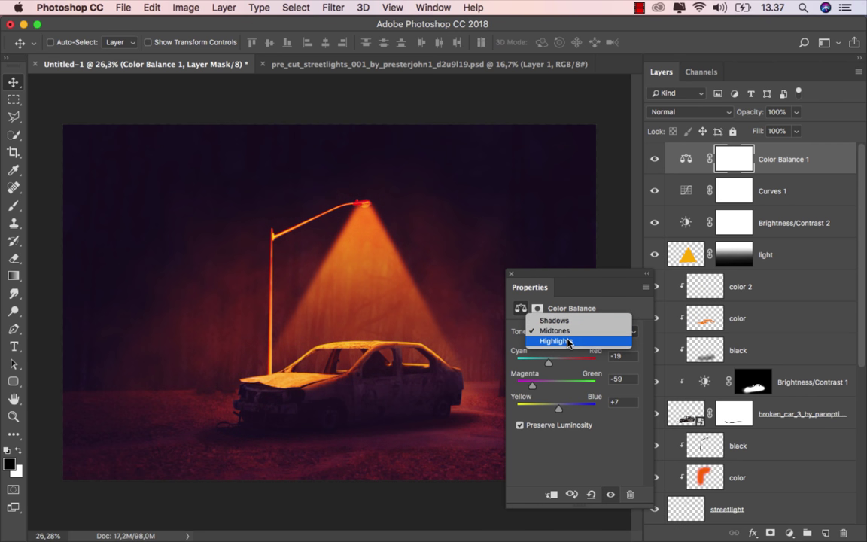
left_click(569, 342)
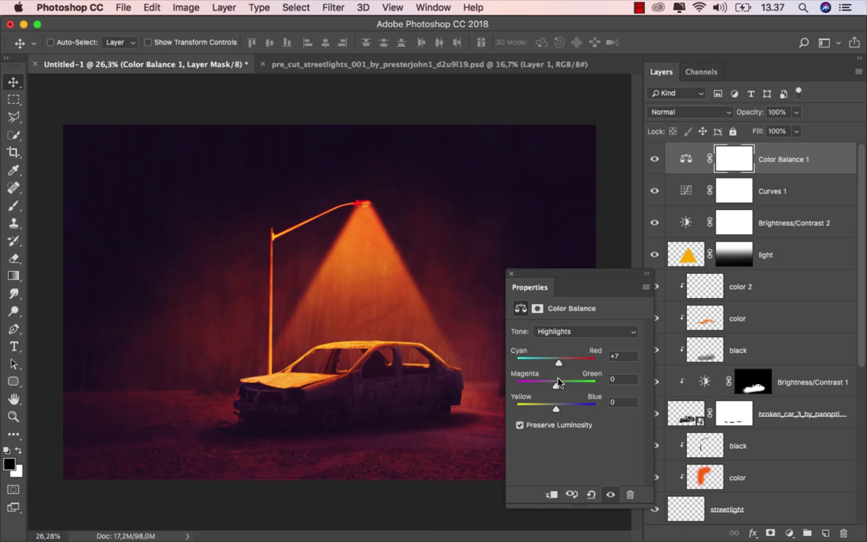
left_click_drag(557, 386, 570, 387)
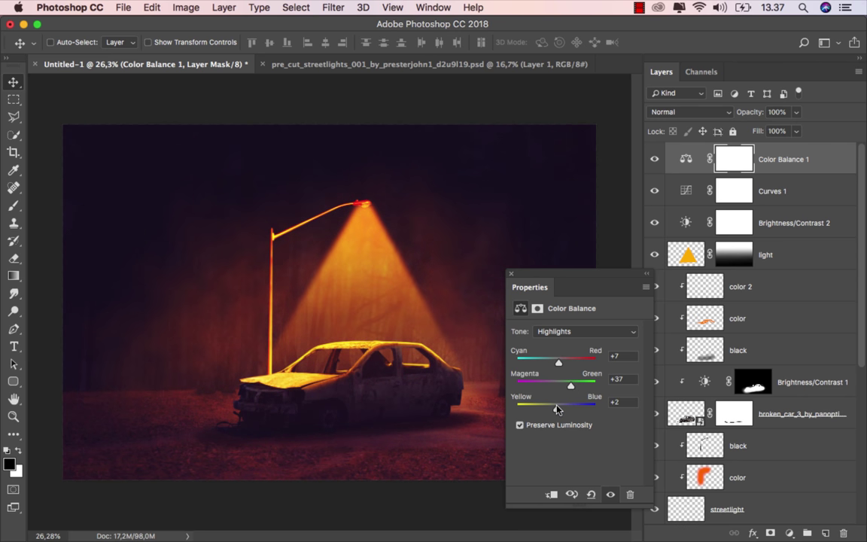
left_click_drag(560, 406, 548, 408)
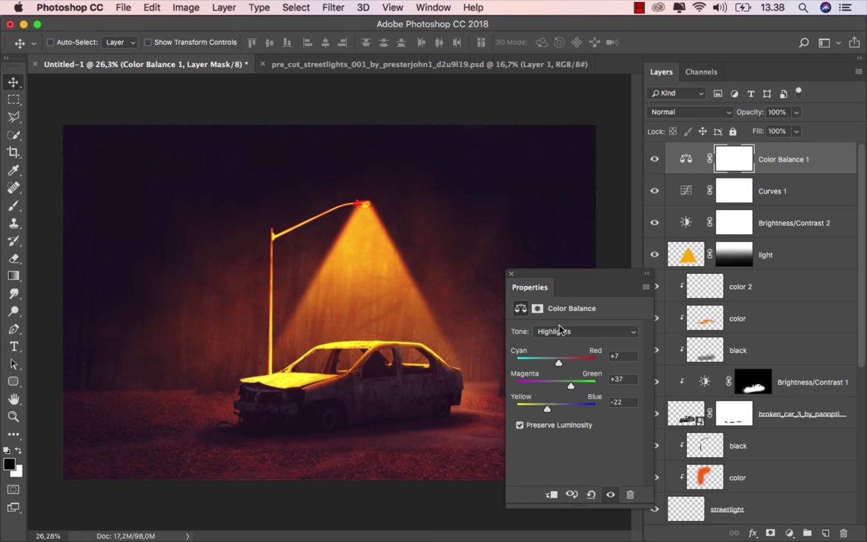
left_click(510, 275)
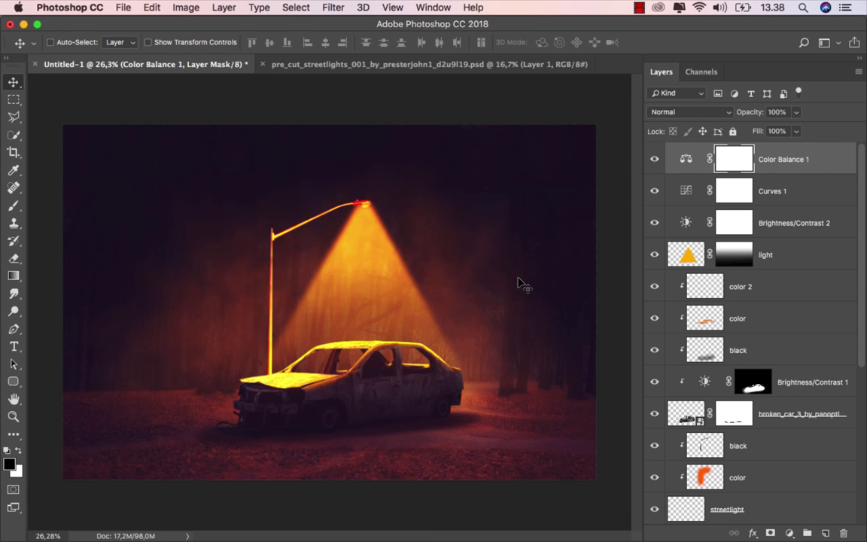
left_click(653, 158)
left_click(653, 158)
left_click(653, 159)
scroll(565, 268, "up", 3)
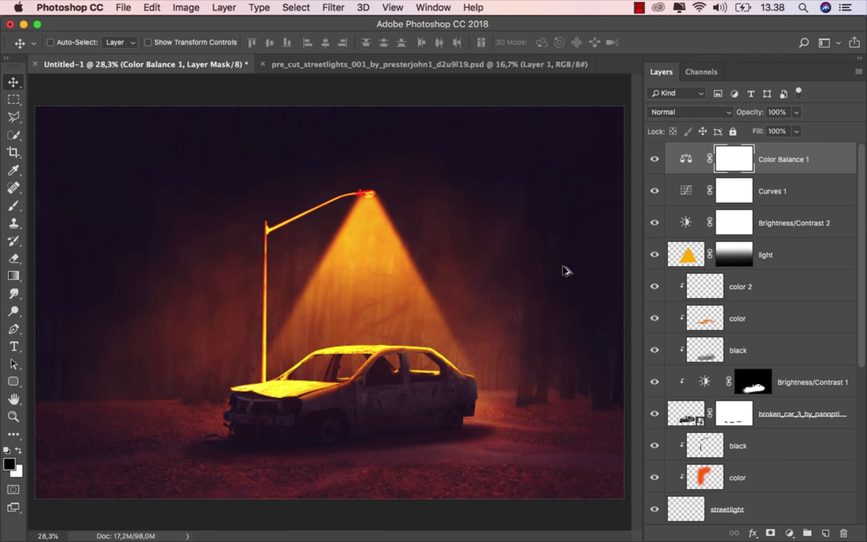
left_click(786, 162)
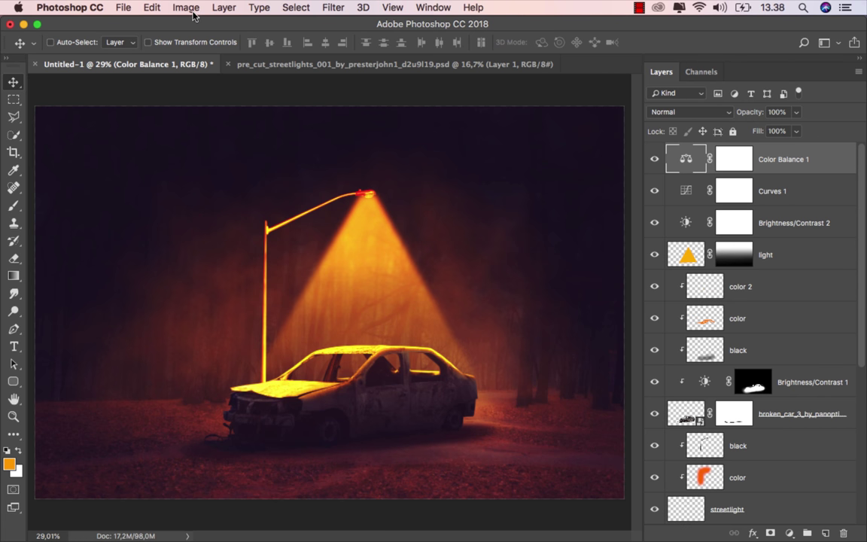
- Save the composite as 'ok.jpg' in JPEG format at Maximum quality 12
left_click(123, 8)
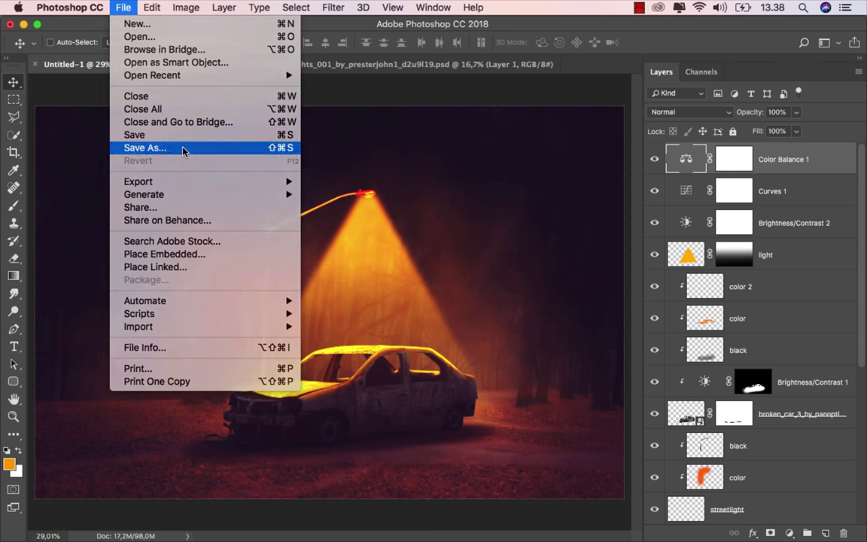
left_click(182, 148)
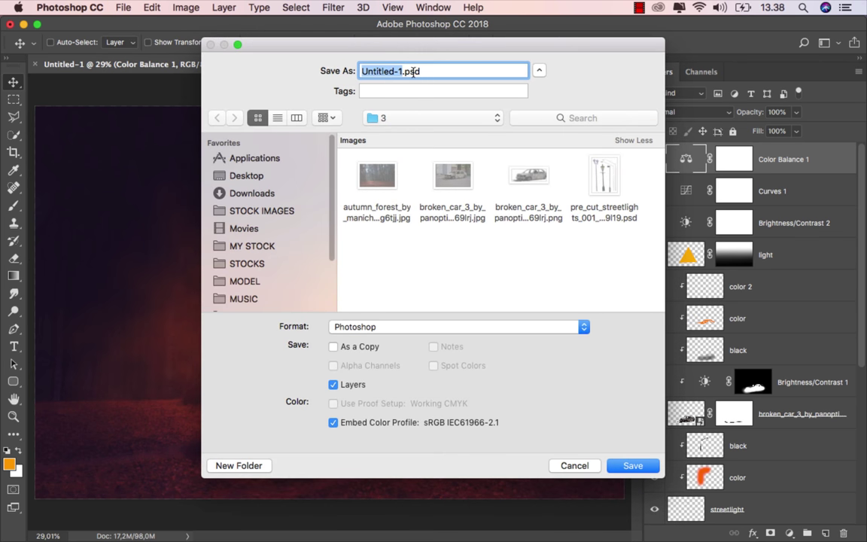
type("ok")
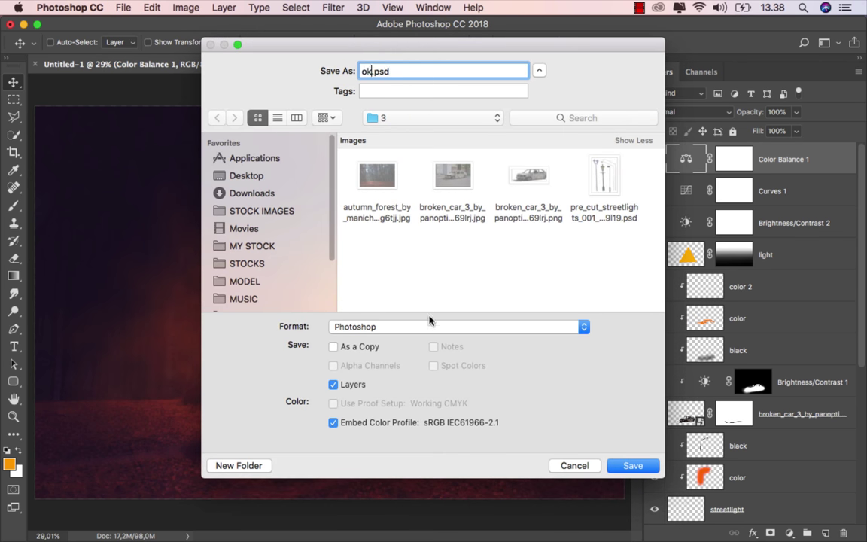
left_click(430, 327)
left_click(434, 407)
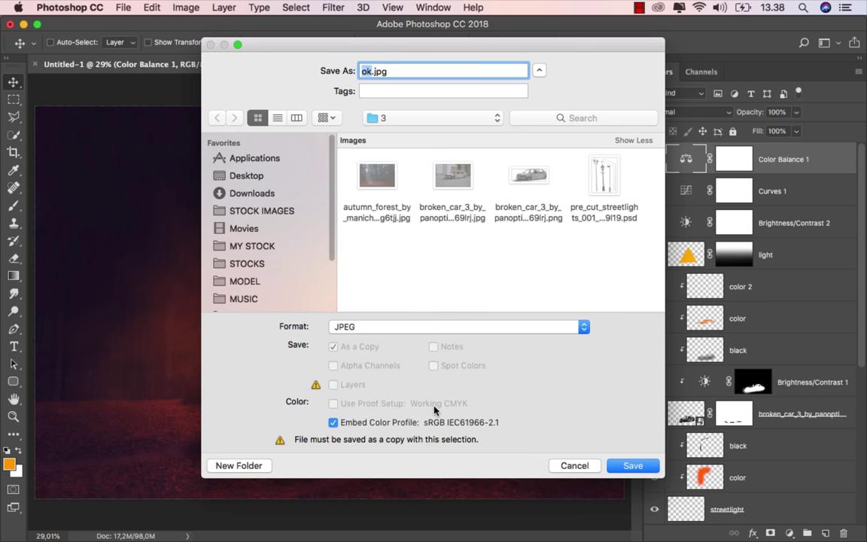
left_click(631, 465)
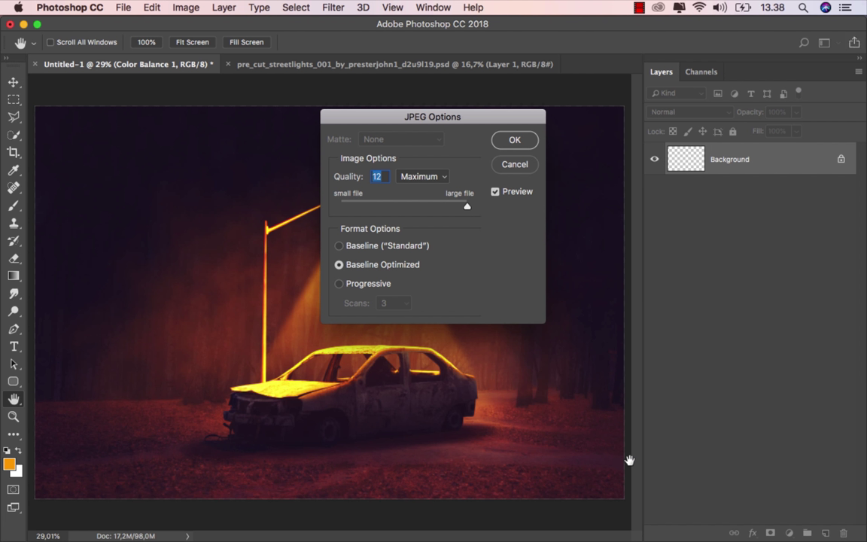
left_click(515, 141)
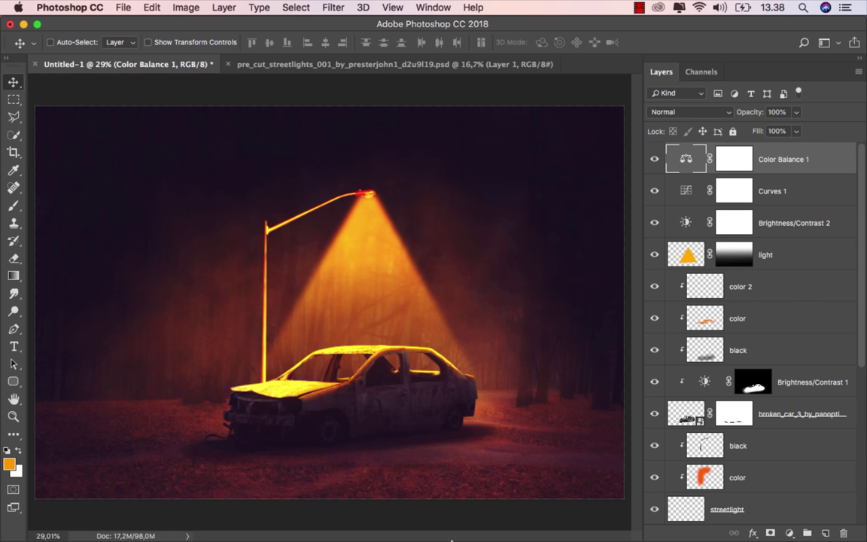
- Quick Look ok.jpg in Finder's folder 3 to check the exported night scene
left_click(379, 528)
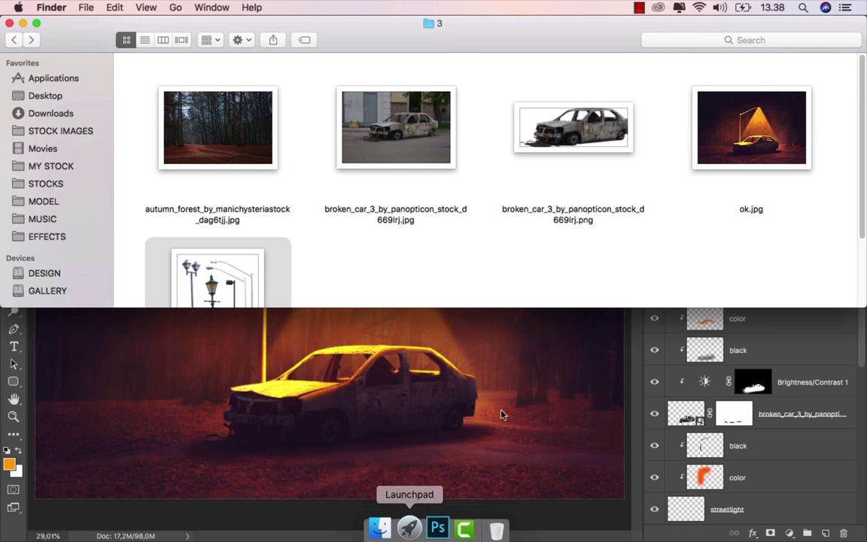
left_click(760, 132)
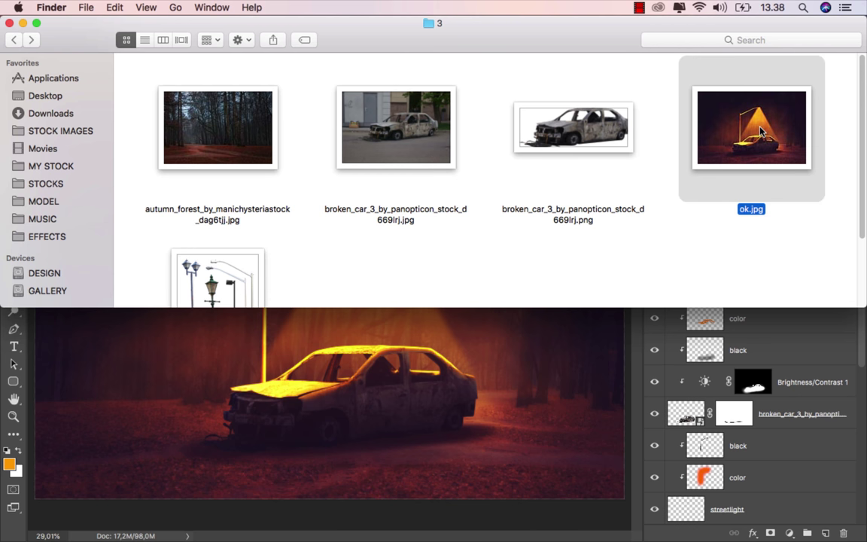
key("space")
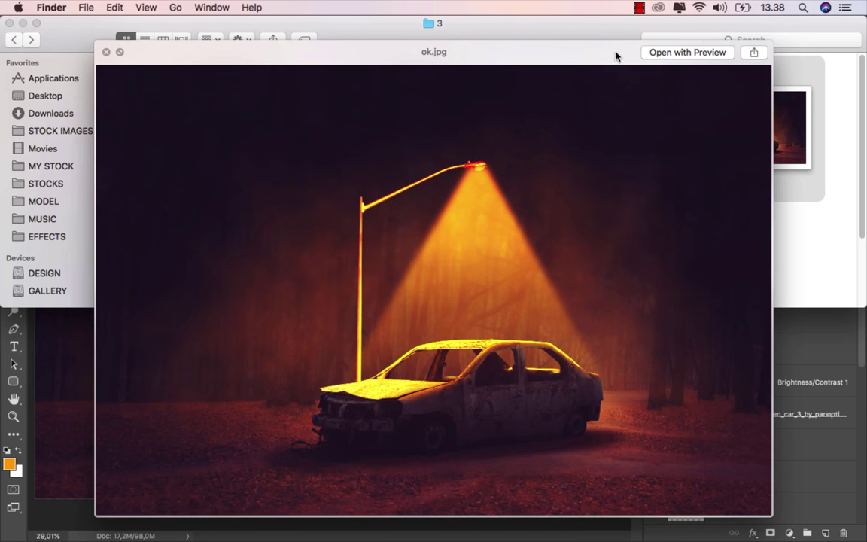